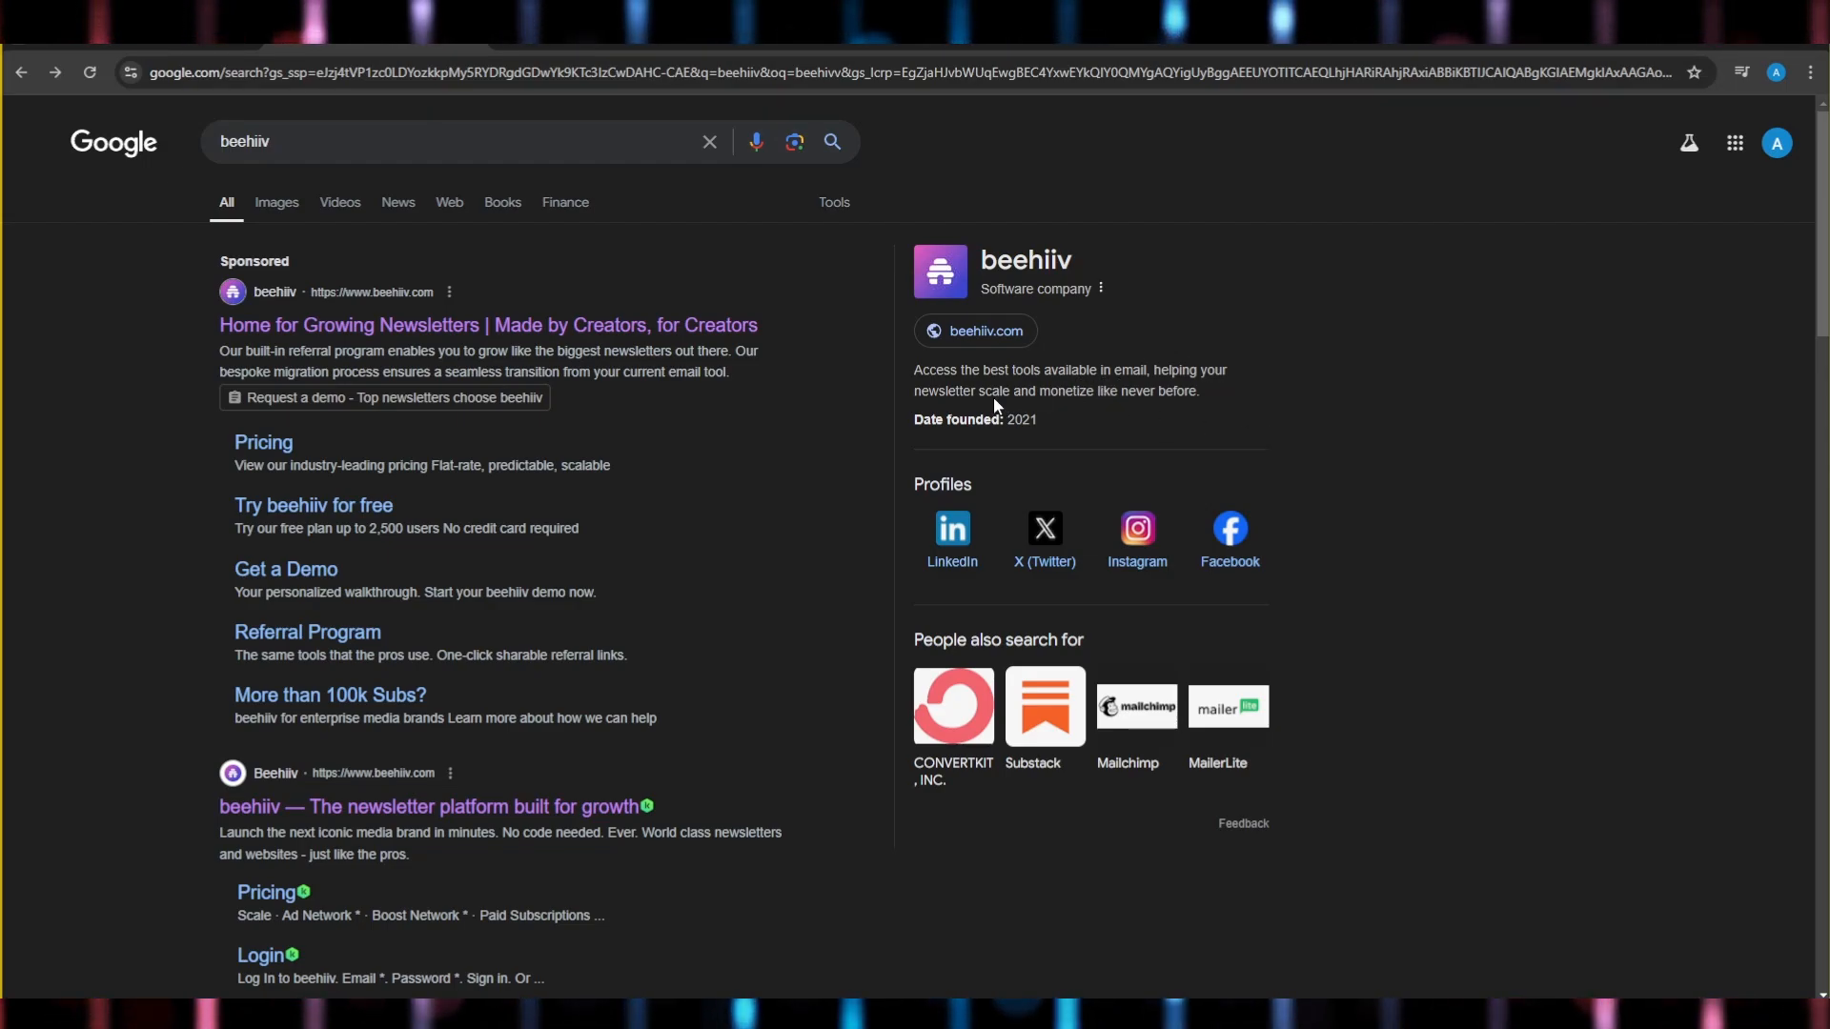
- Open the beehiiv website from the search results and choose to get a demo
{"action": "scroll", "coordinate": [188, 604], "scroll_direction": "down", "scroll_amount": 1}
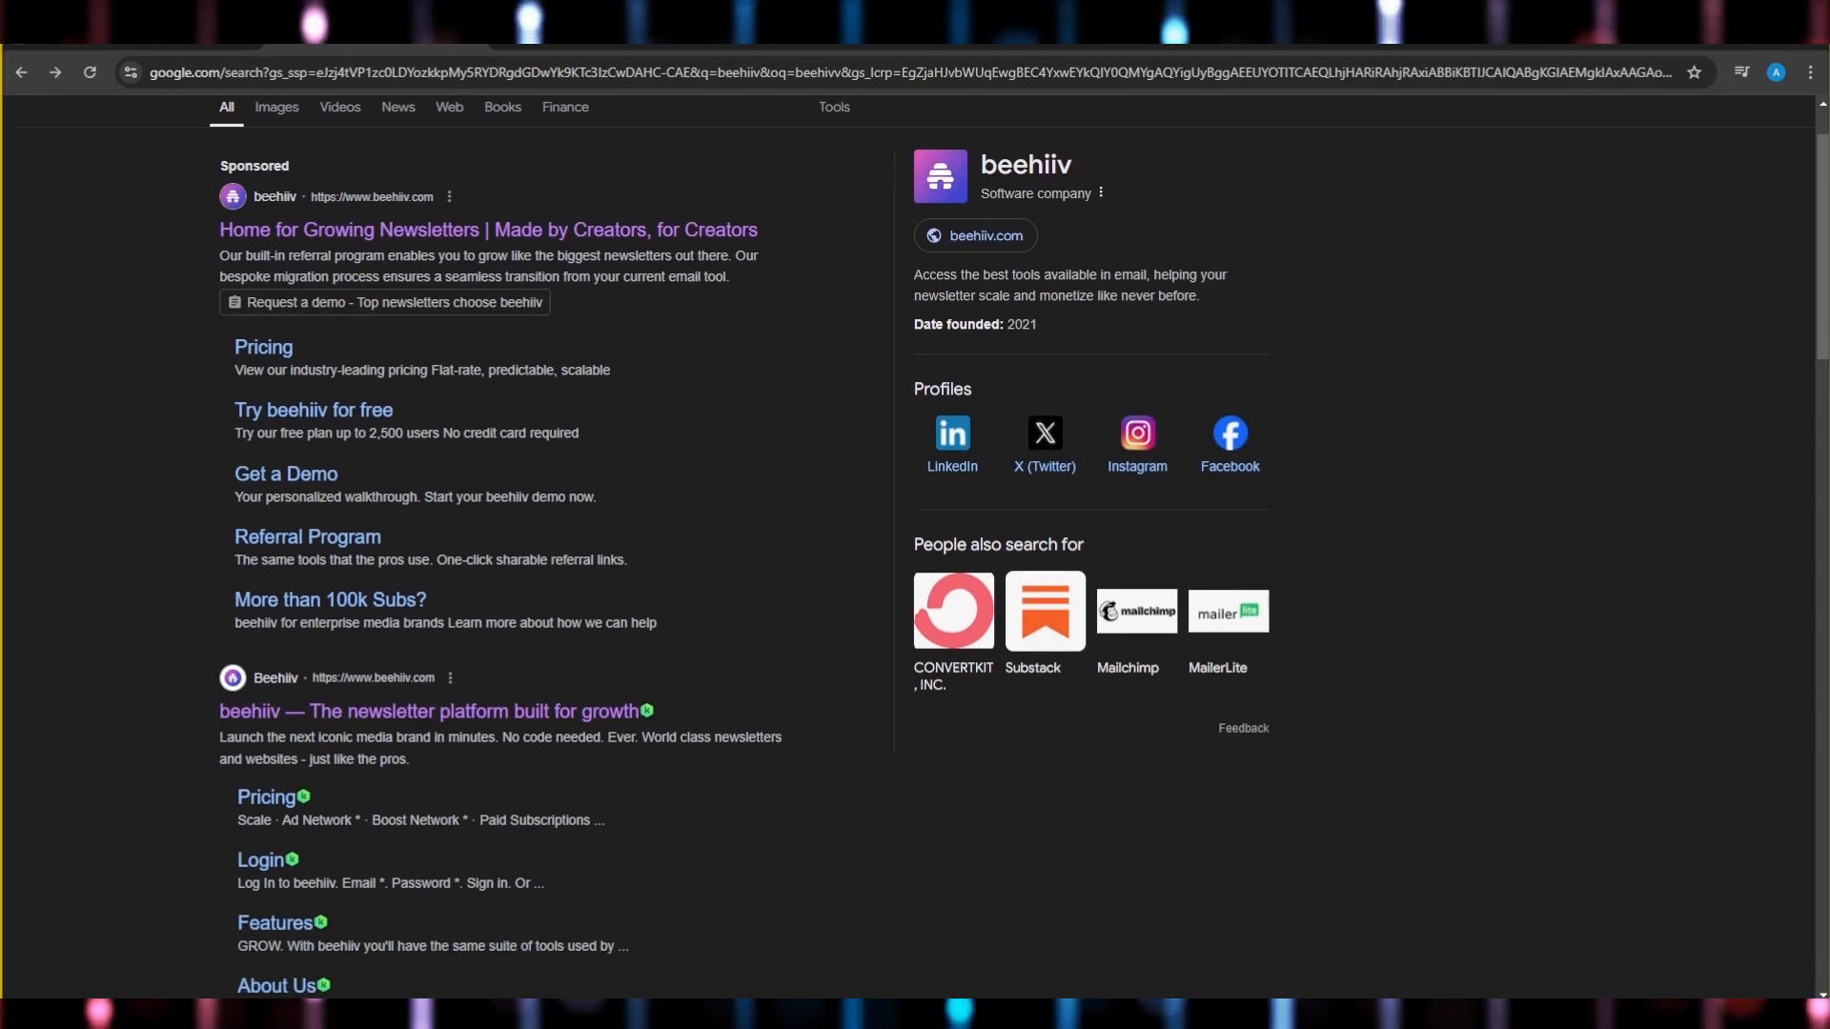
{"action": "left_click", "coordinate": [403, 717]}
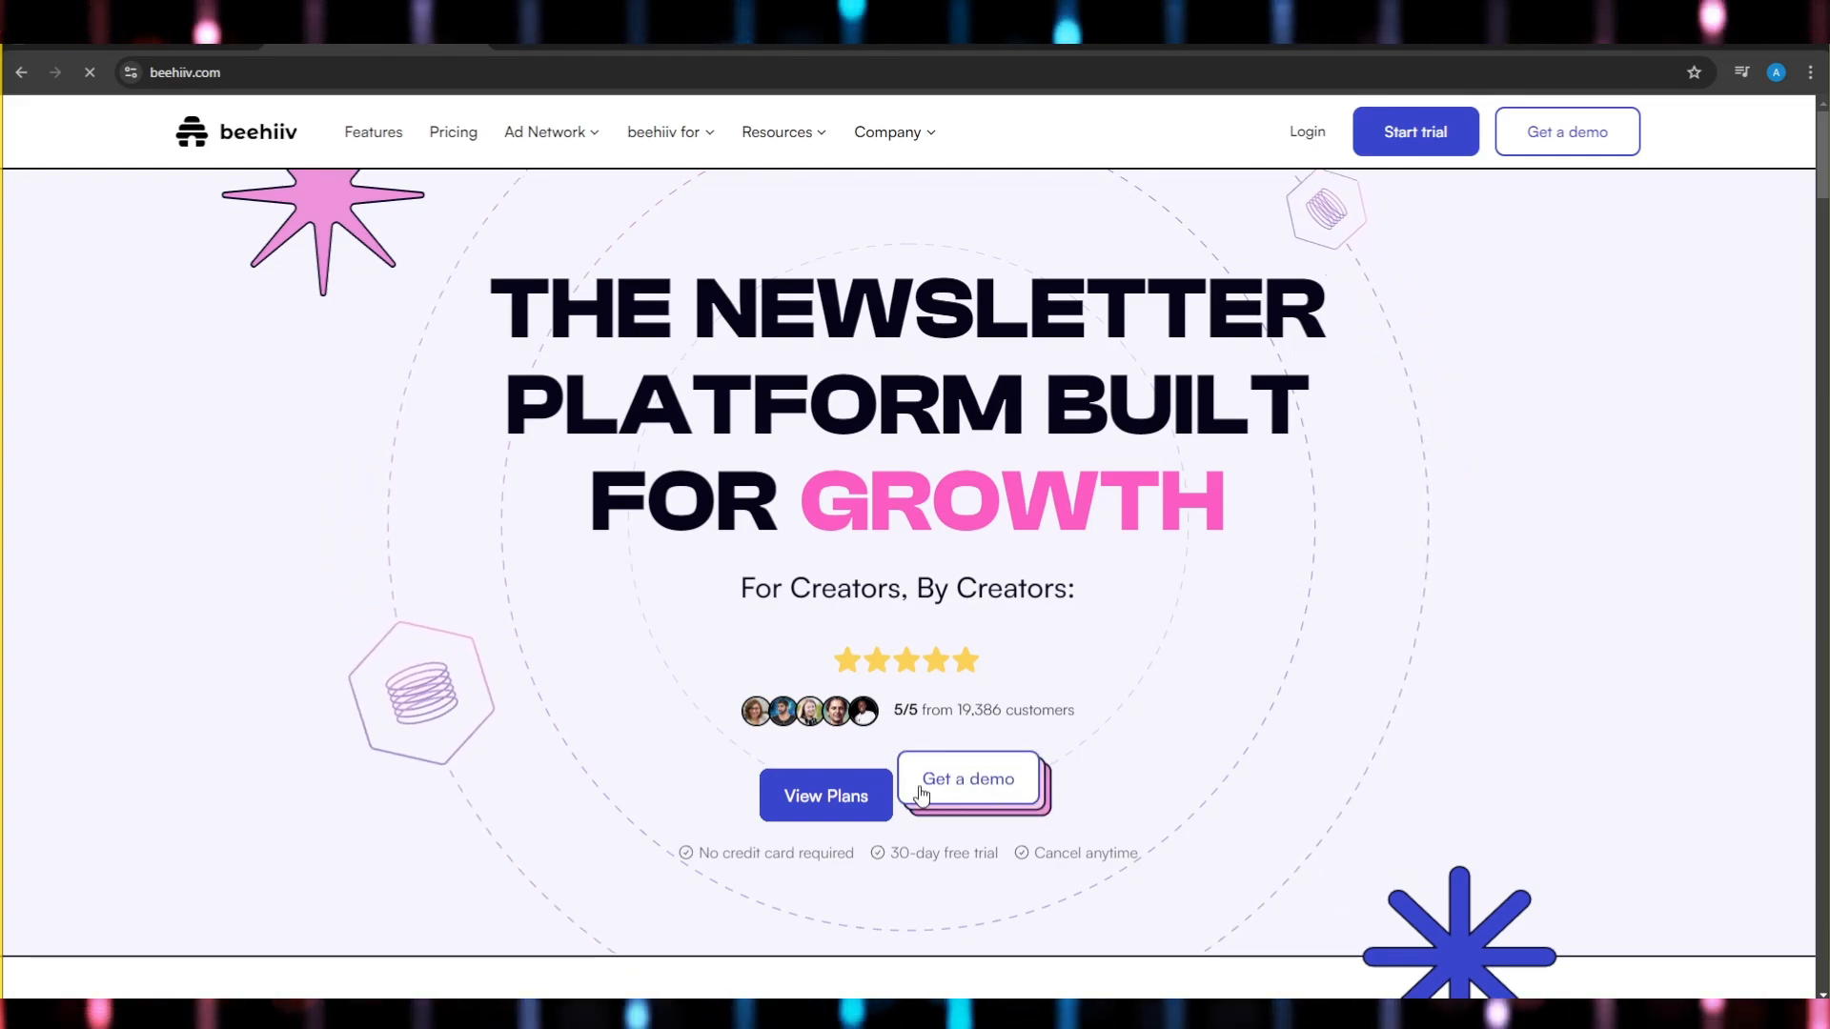
{"action": "left_click", "coordinate": [991, 793]}
{"action": "left_click", "coordinate": [733, 422]}
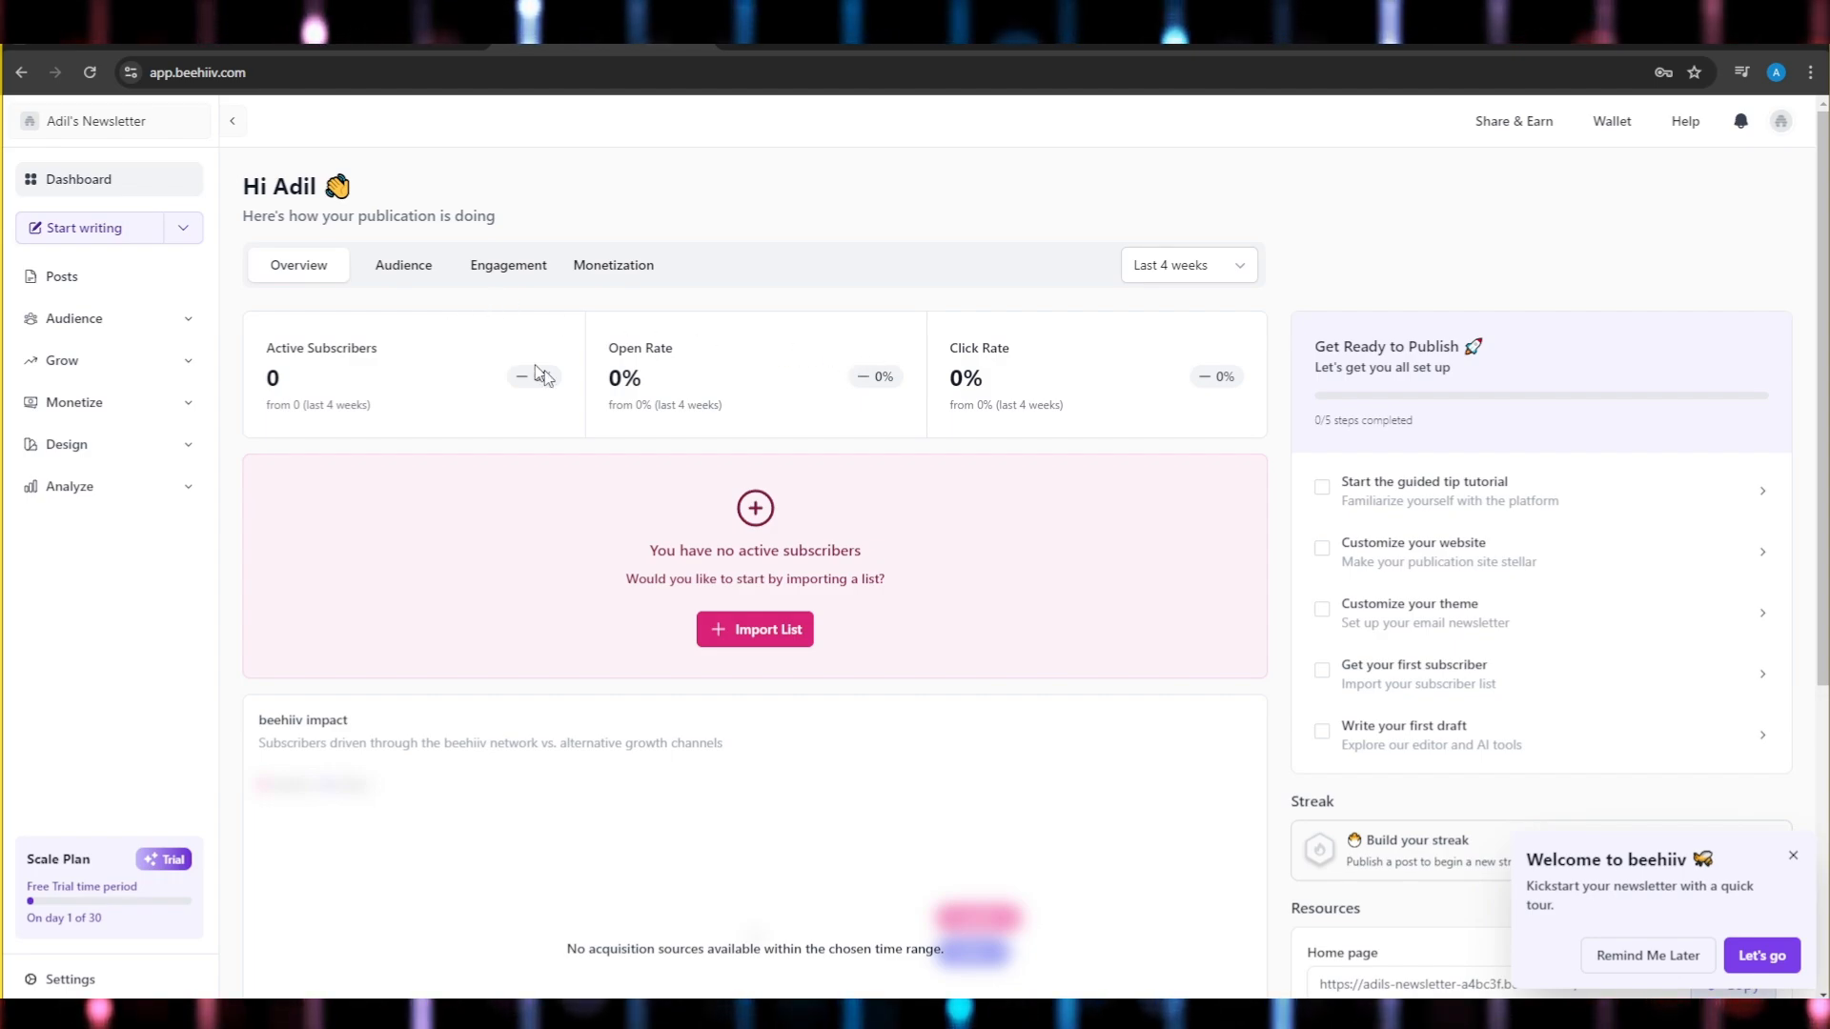
- Start a new draft from a template in the posts section
{"action": "left_click", "coordinate": [50, 283]}
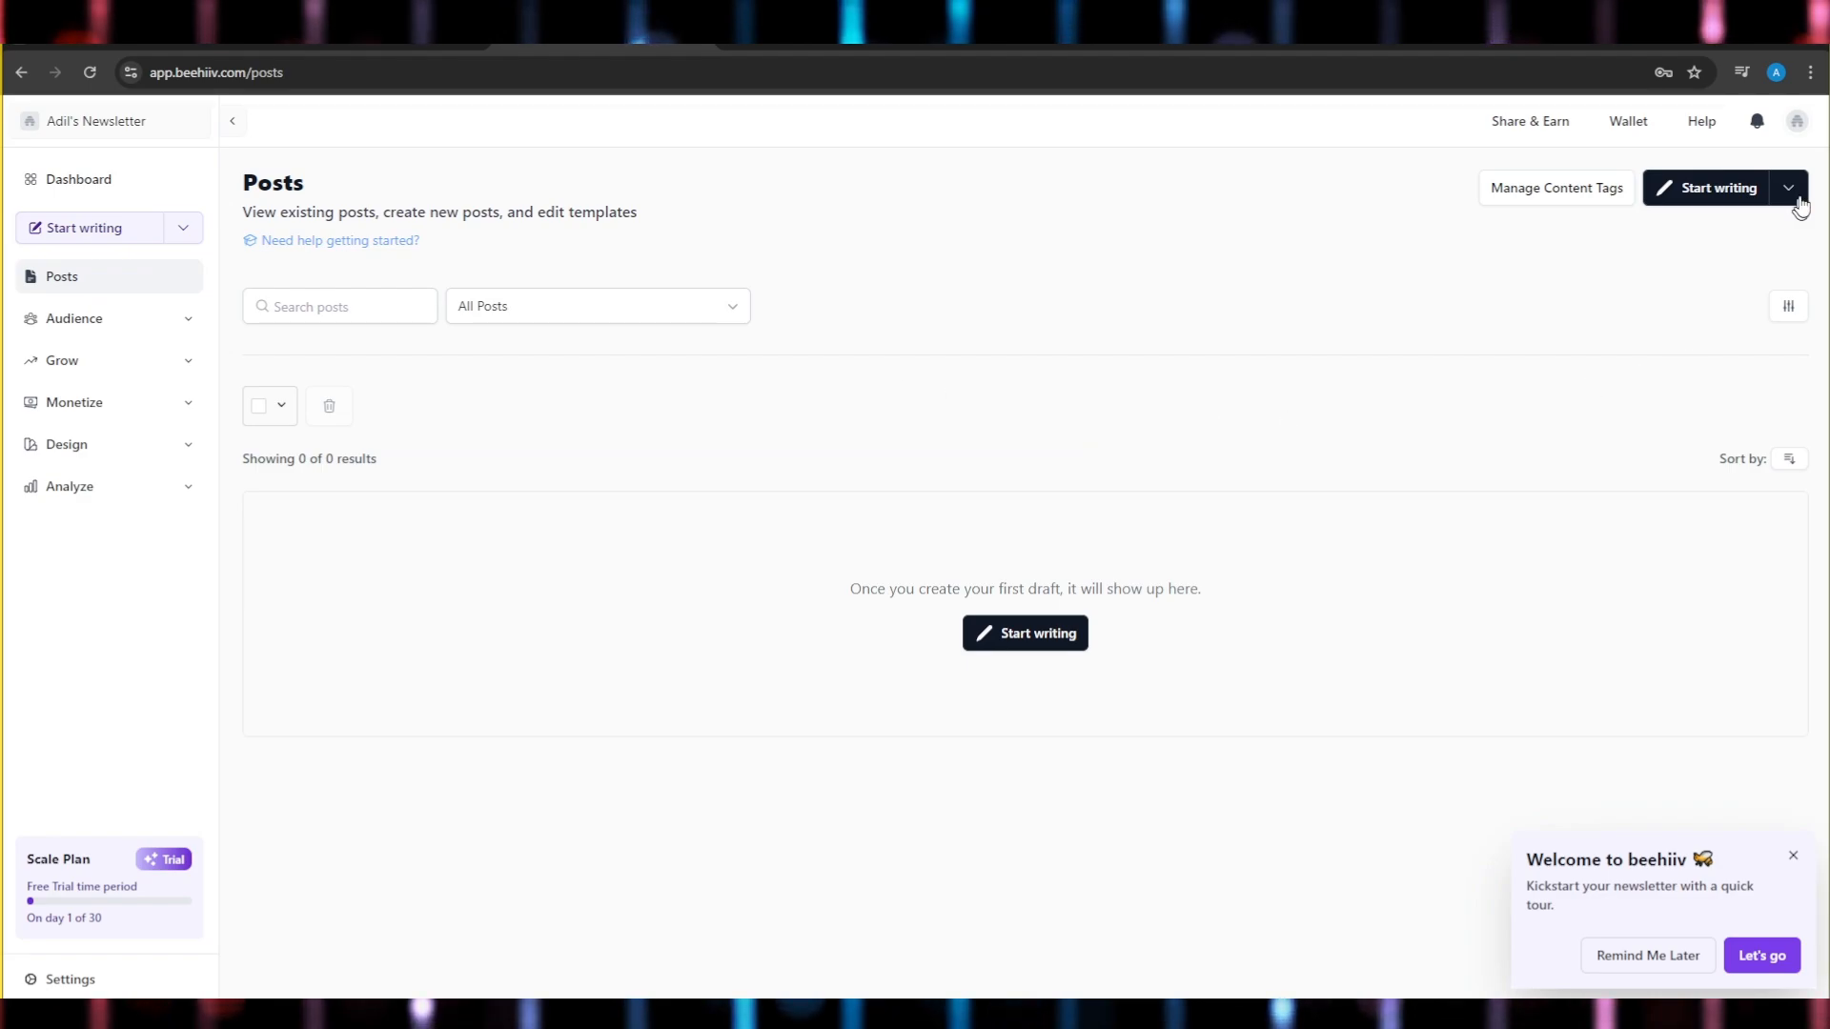
{"action": "left_click", "coordinate": [1790, 191]}
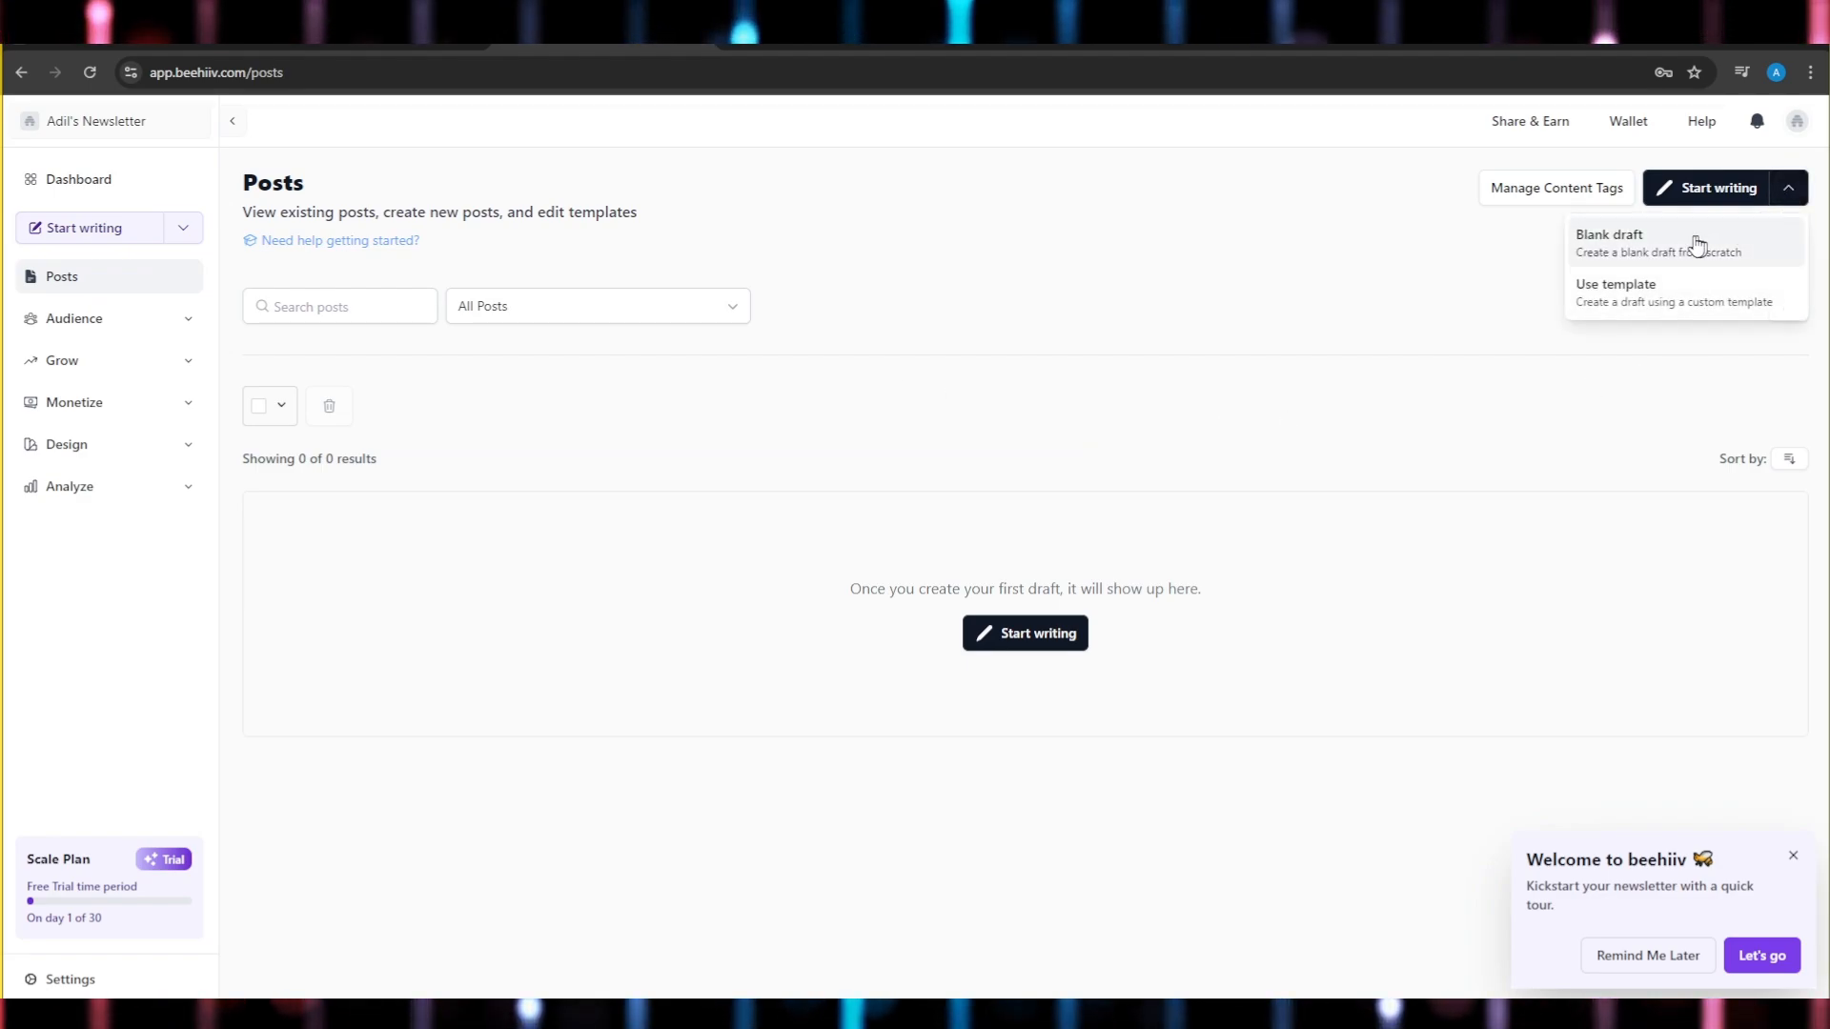
{"action": "left_click", "coordinate": [1637, 295]}
- Look through the Sample template's content and examine the block types available for its empty first line
{"action": "scroll", "coordinate": [1017, 572], "scroll_direction": "down", "scroll_amount": 10}
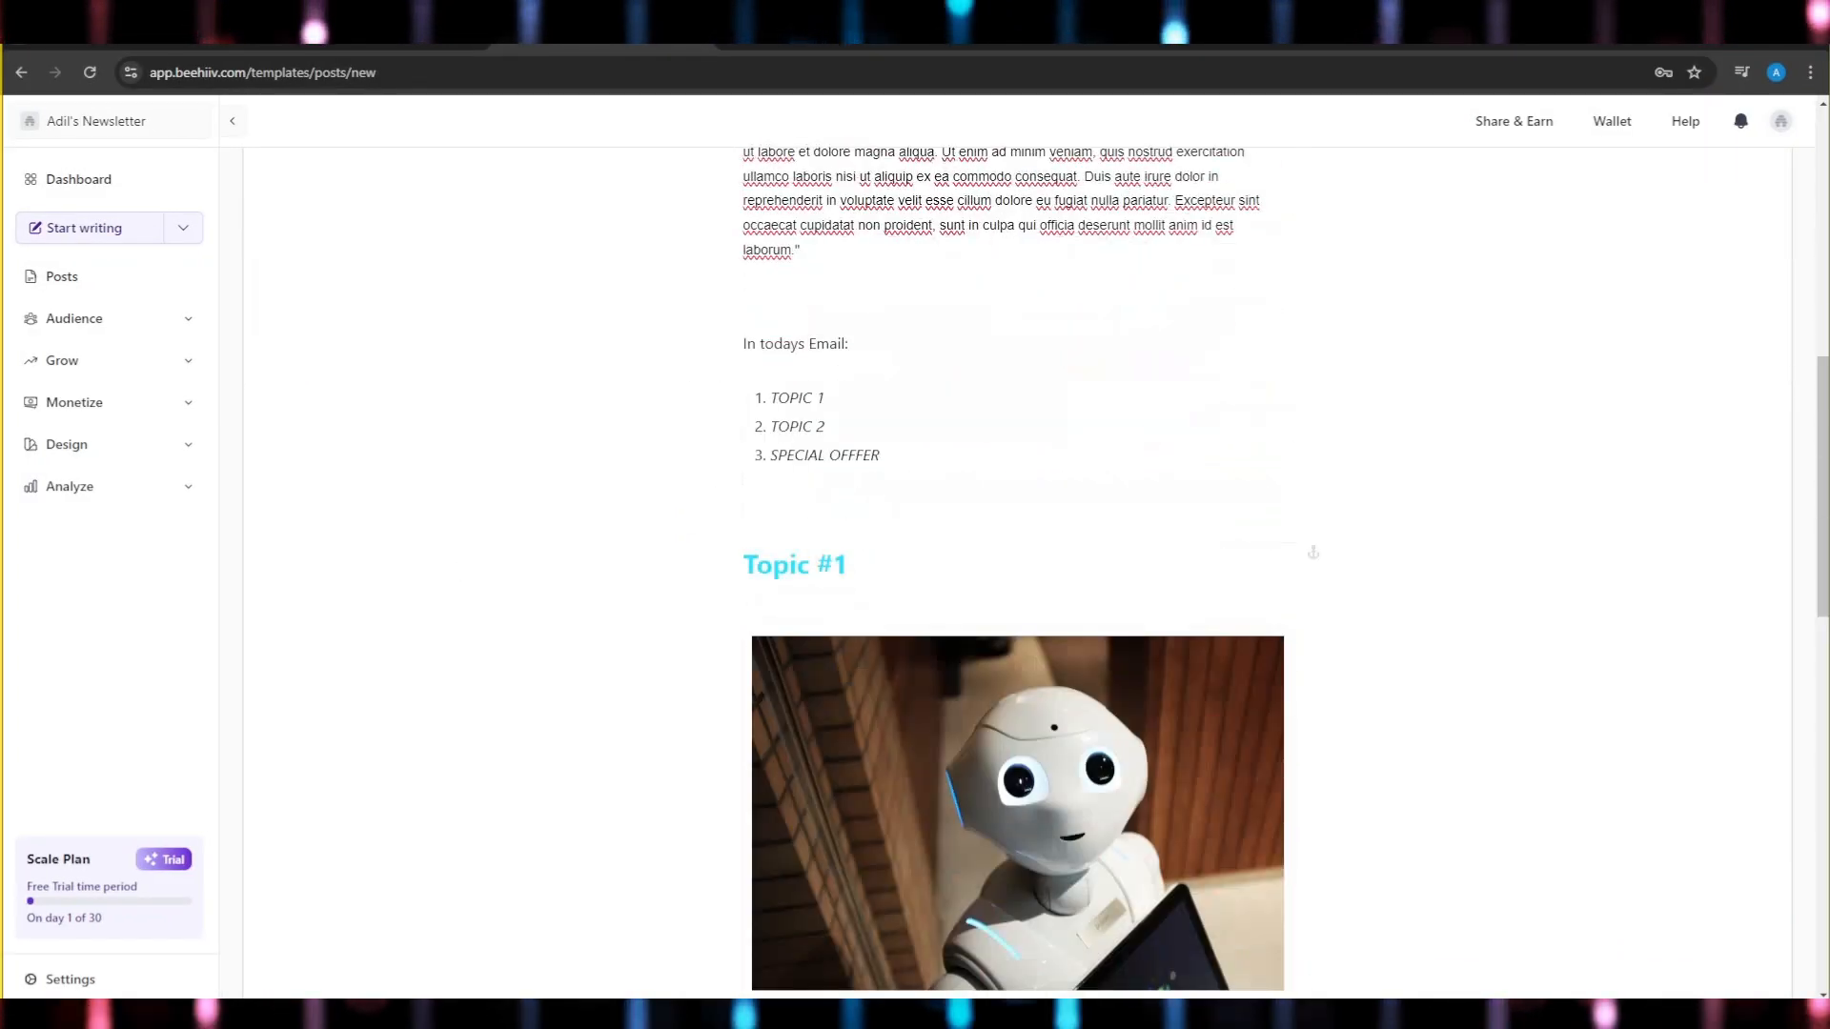
{"action": "scroll", "coordinate": [896, 744], "scroll_direction": "down", "scroll_amount": 12}
{"action": "scroll", "coordinate": [895, 744], "scroll_direction": "up", "scroll_amount": 14}
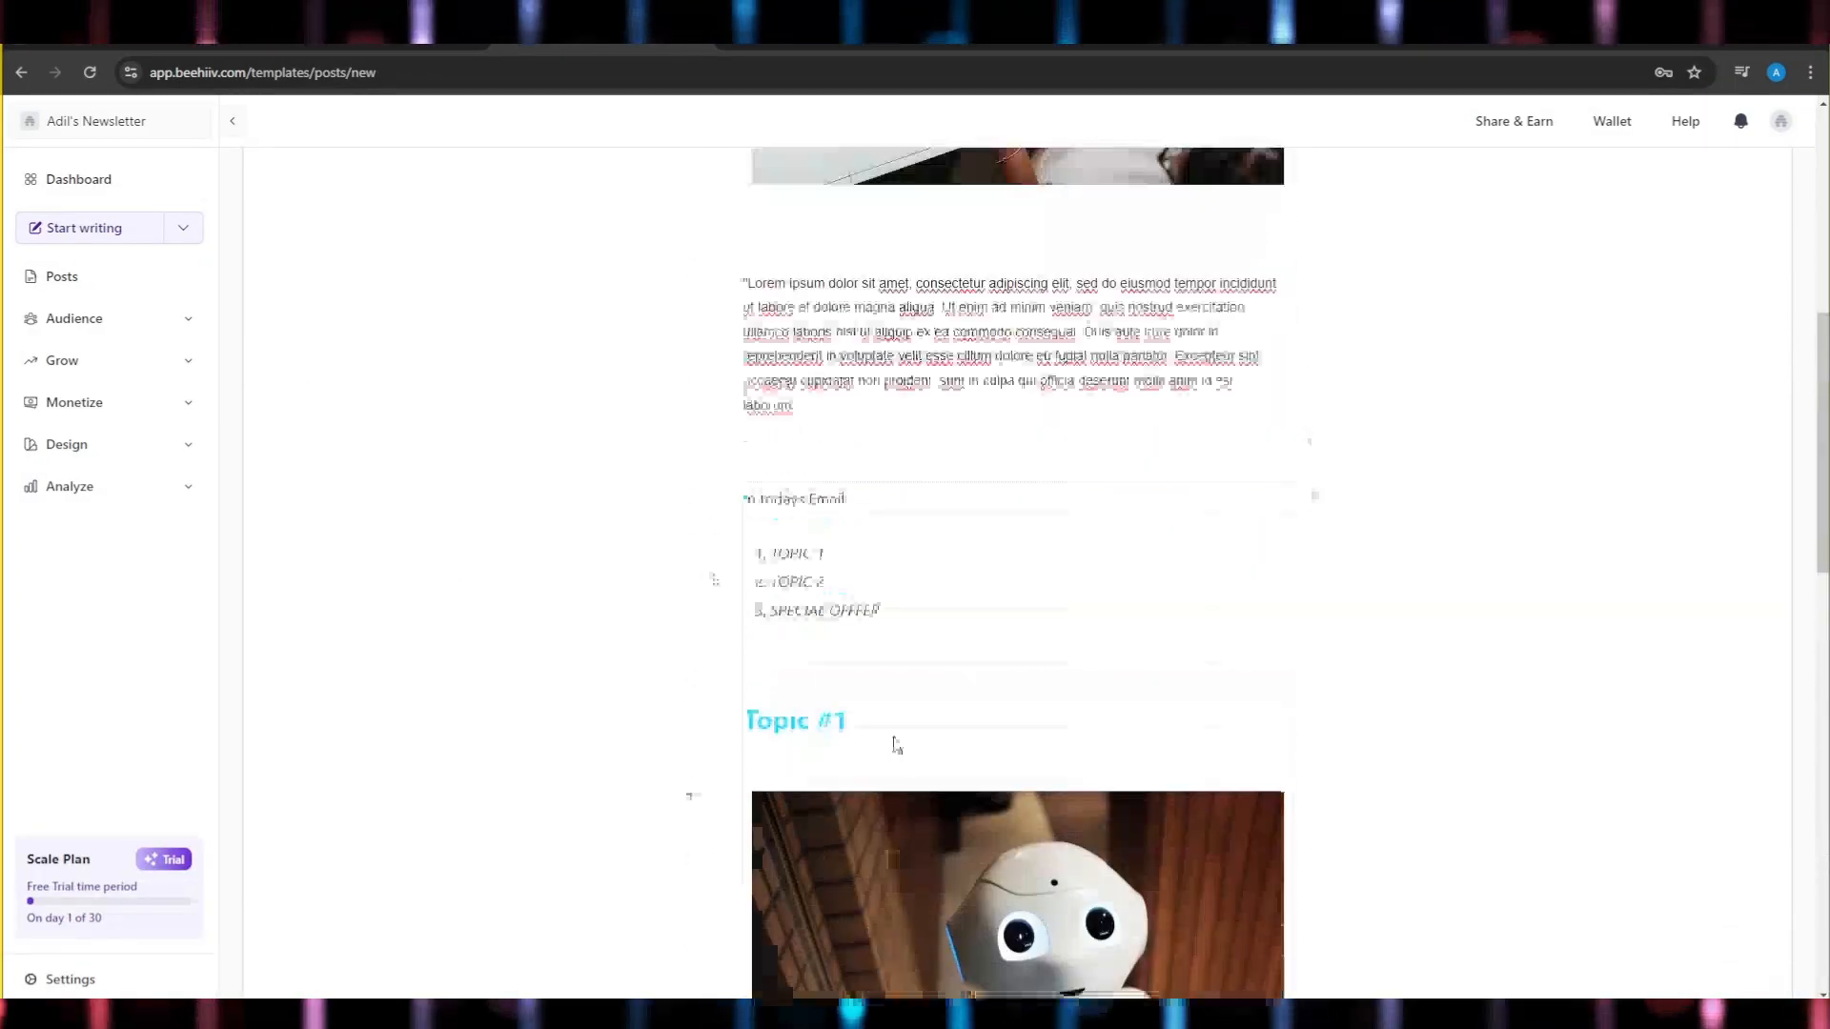
{"action": "scroll", "coordinate": [895, 744], "scroll_direction": "up", "scroll_amount": 8}
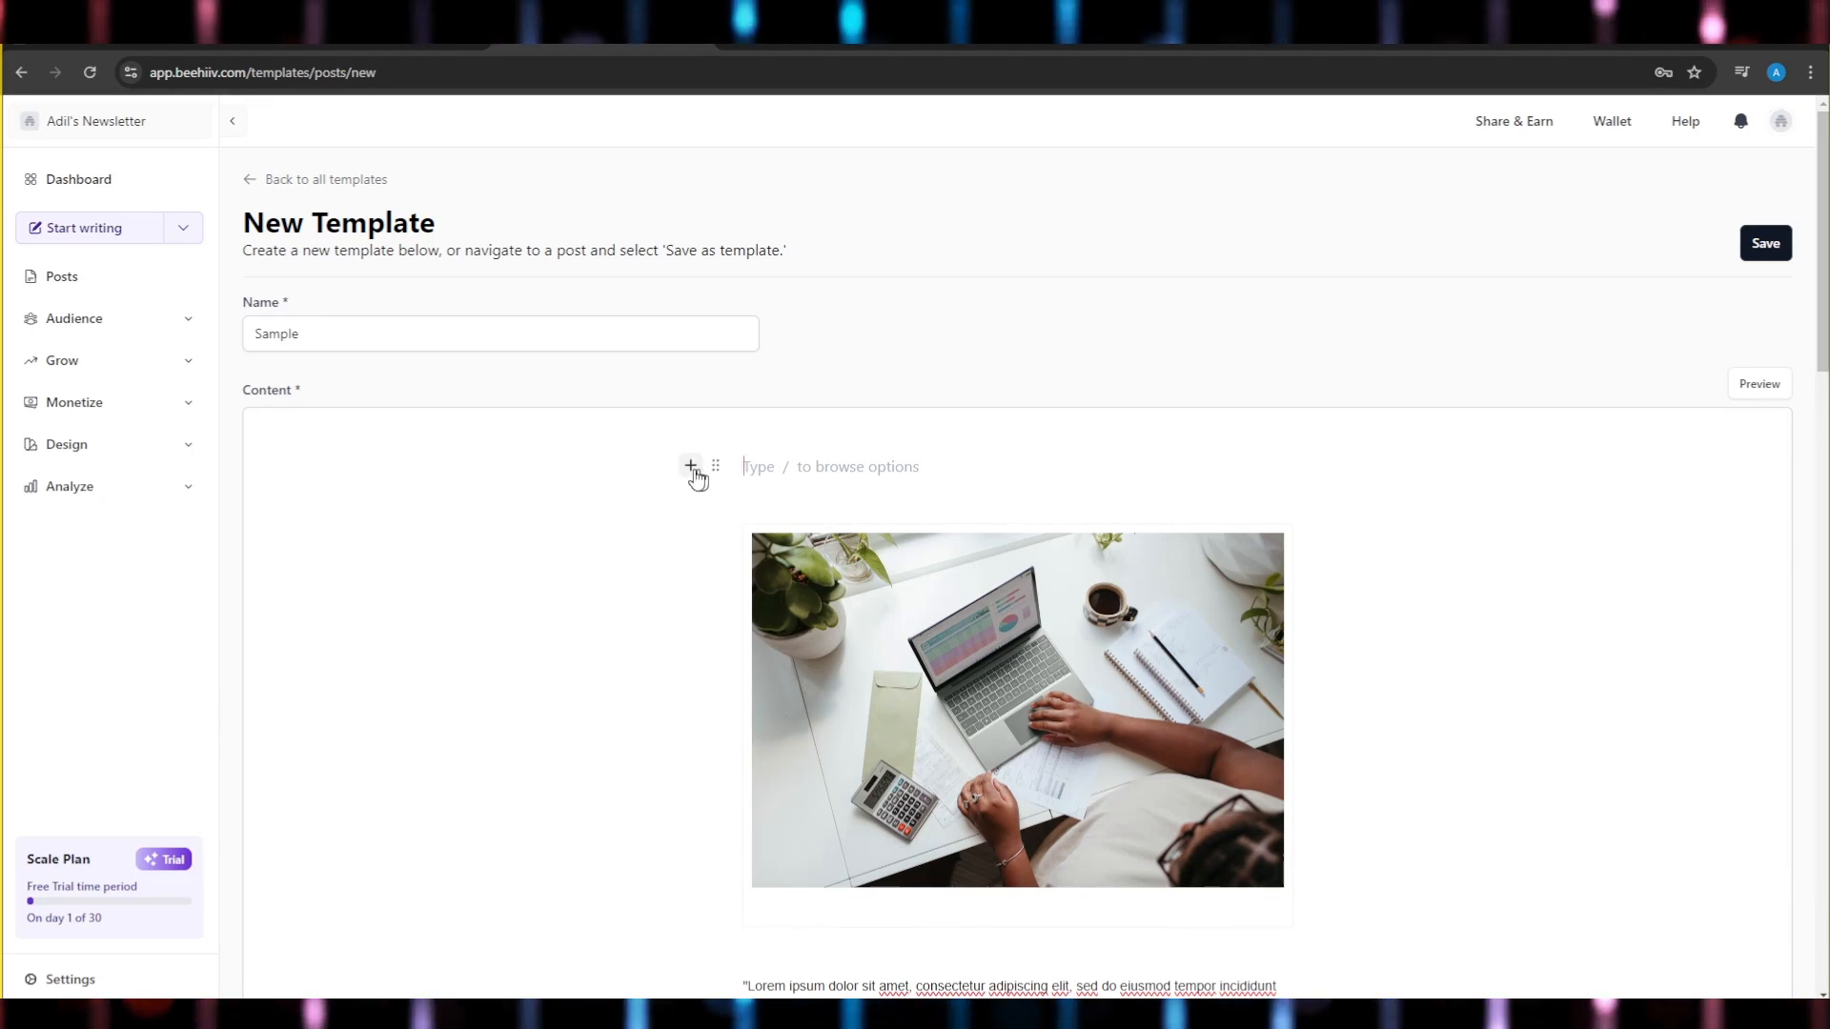
{"action": "type", "text": "/"}
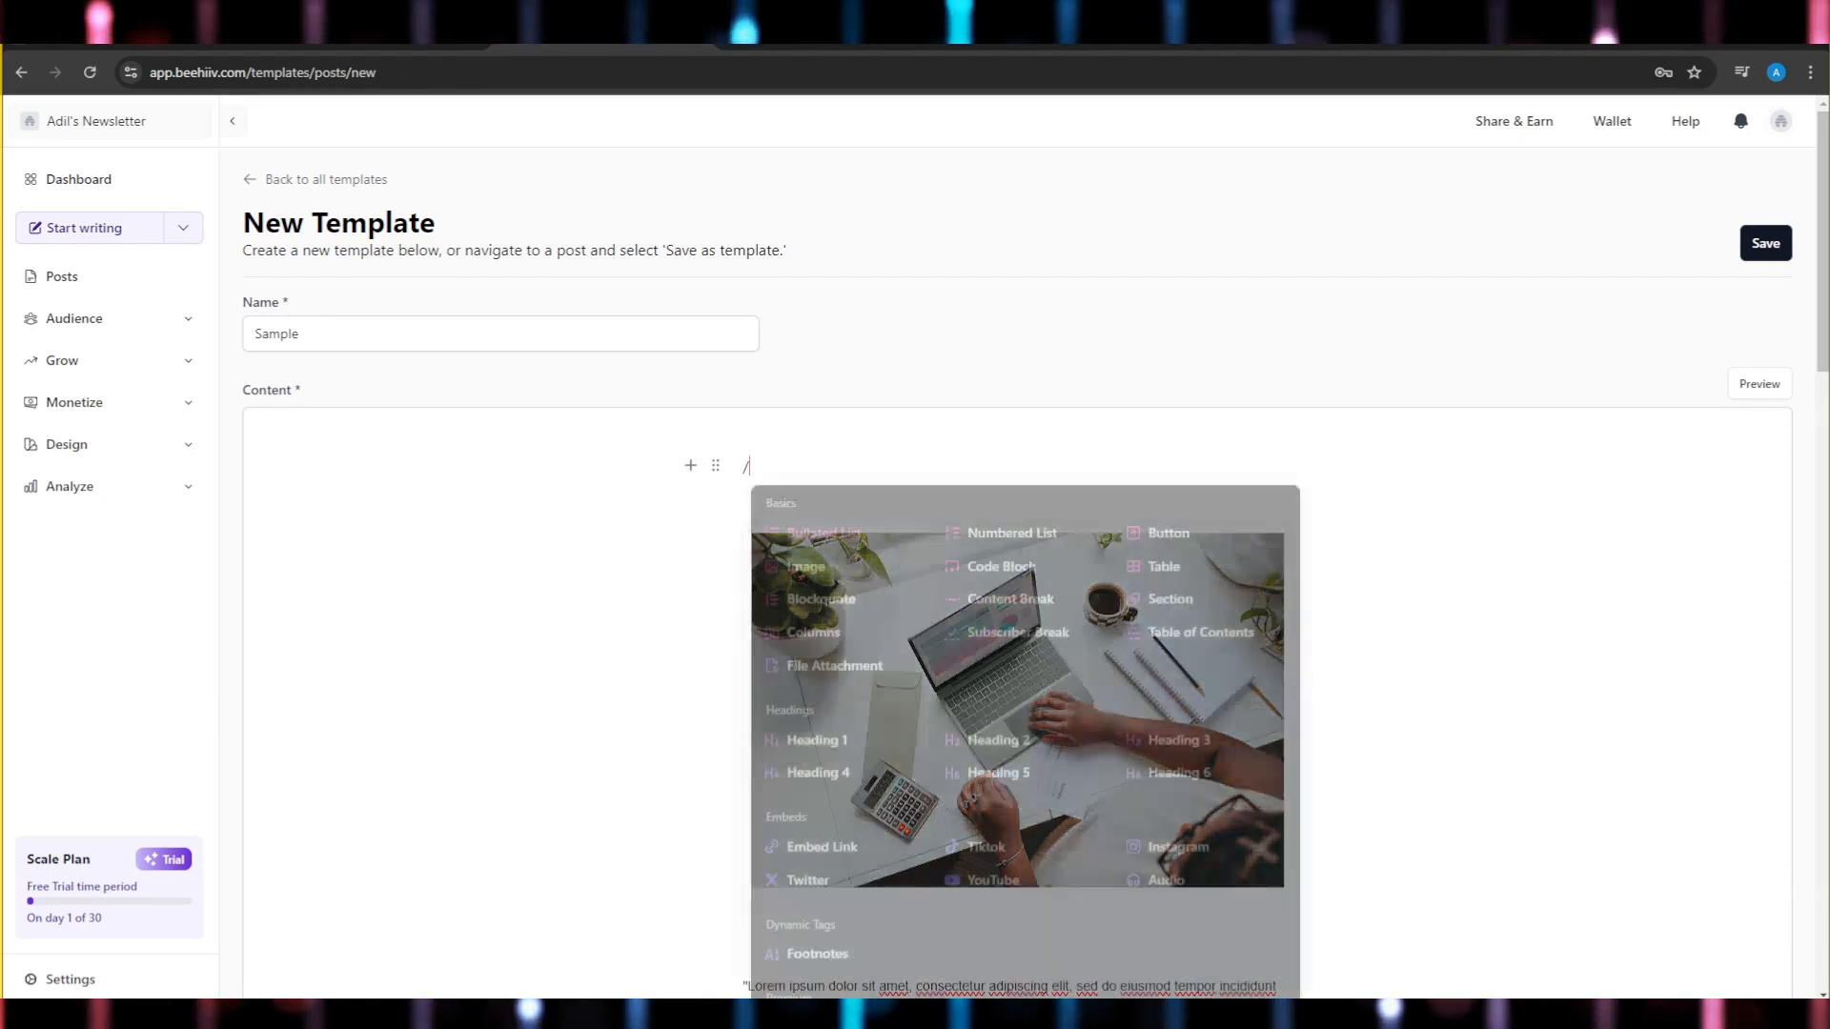
{"action": "scroll", "coordinate": [858, 641], "scroll_direction": "down", "scroll_amount": 1}
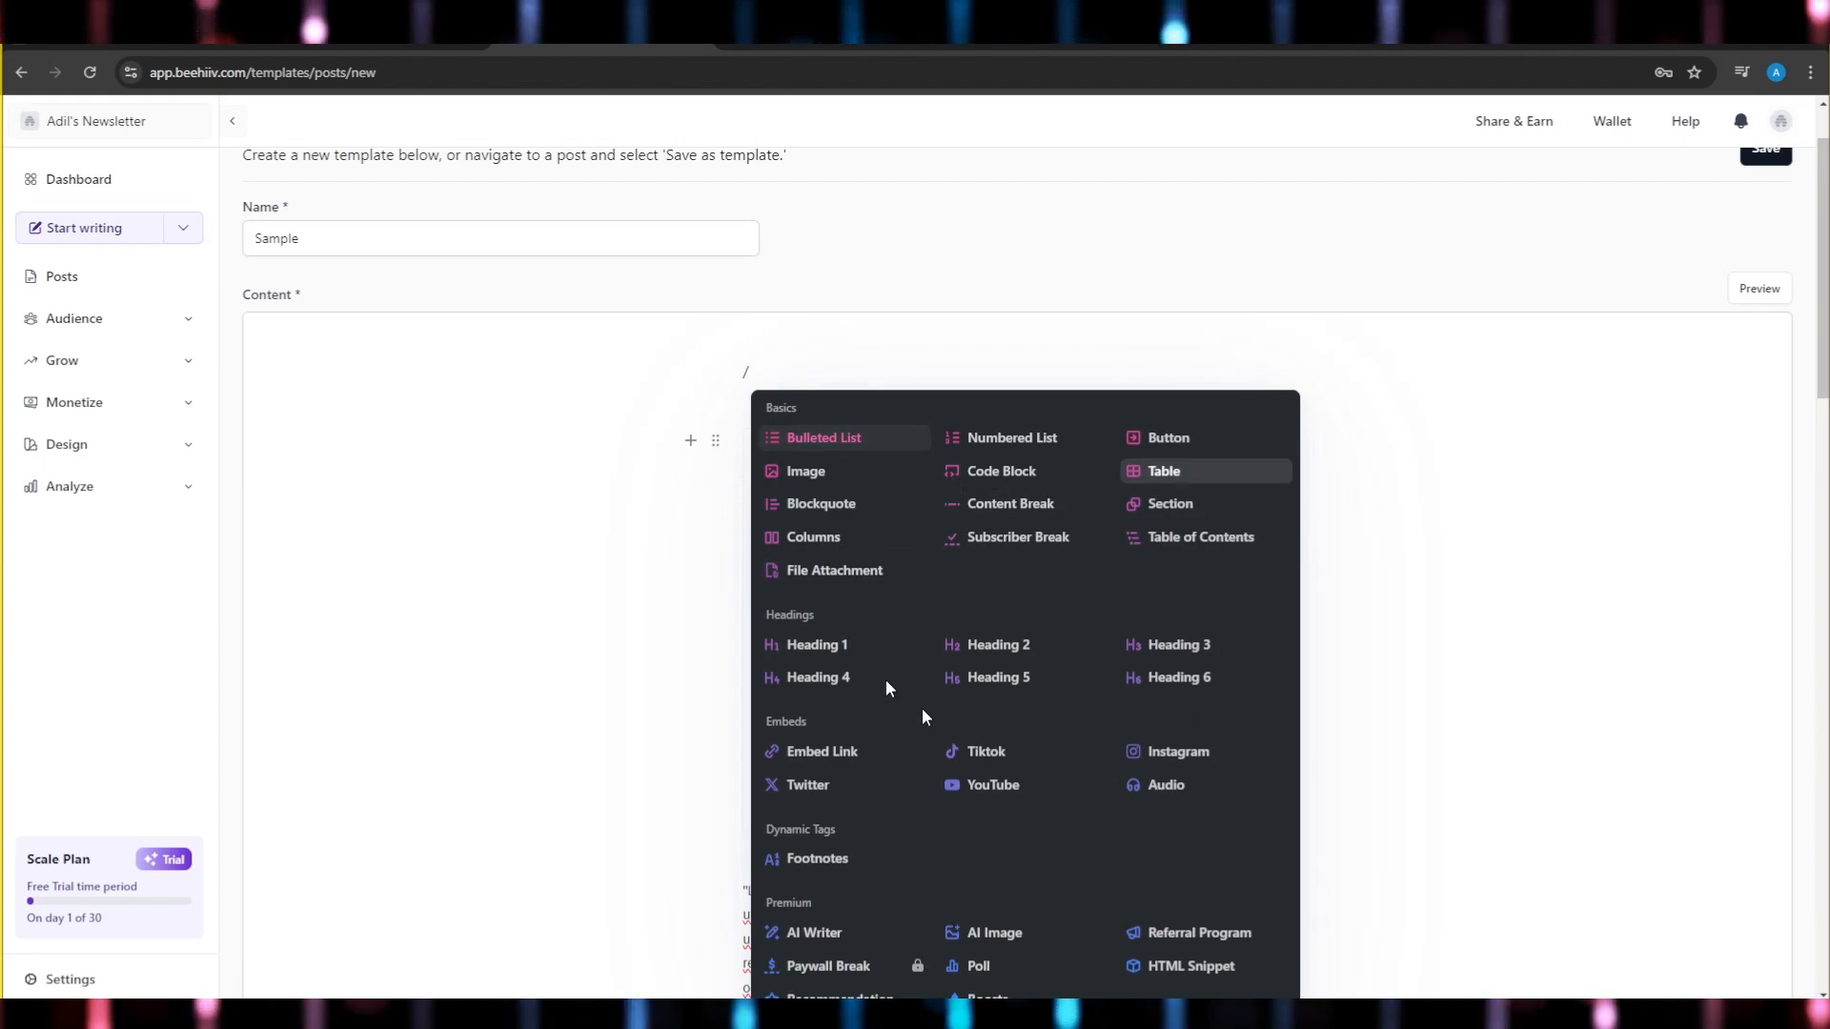
{"action": "scroll", "coordinate": [1042, 711], "scroll_direction": "down", "scroll_amount": 1}
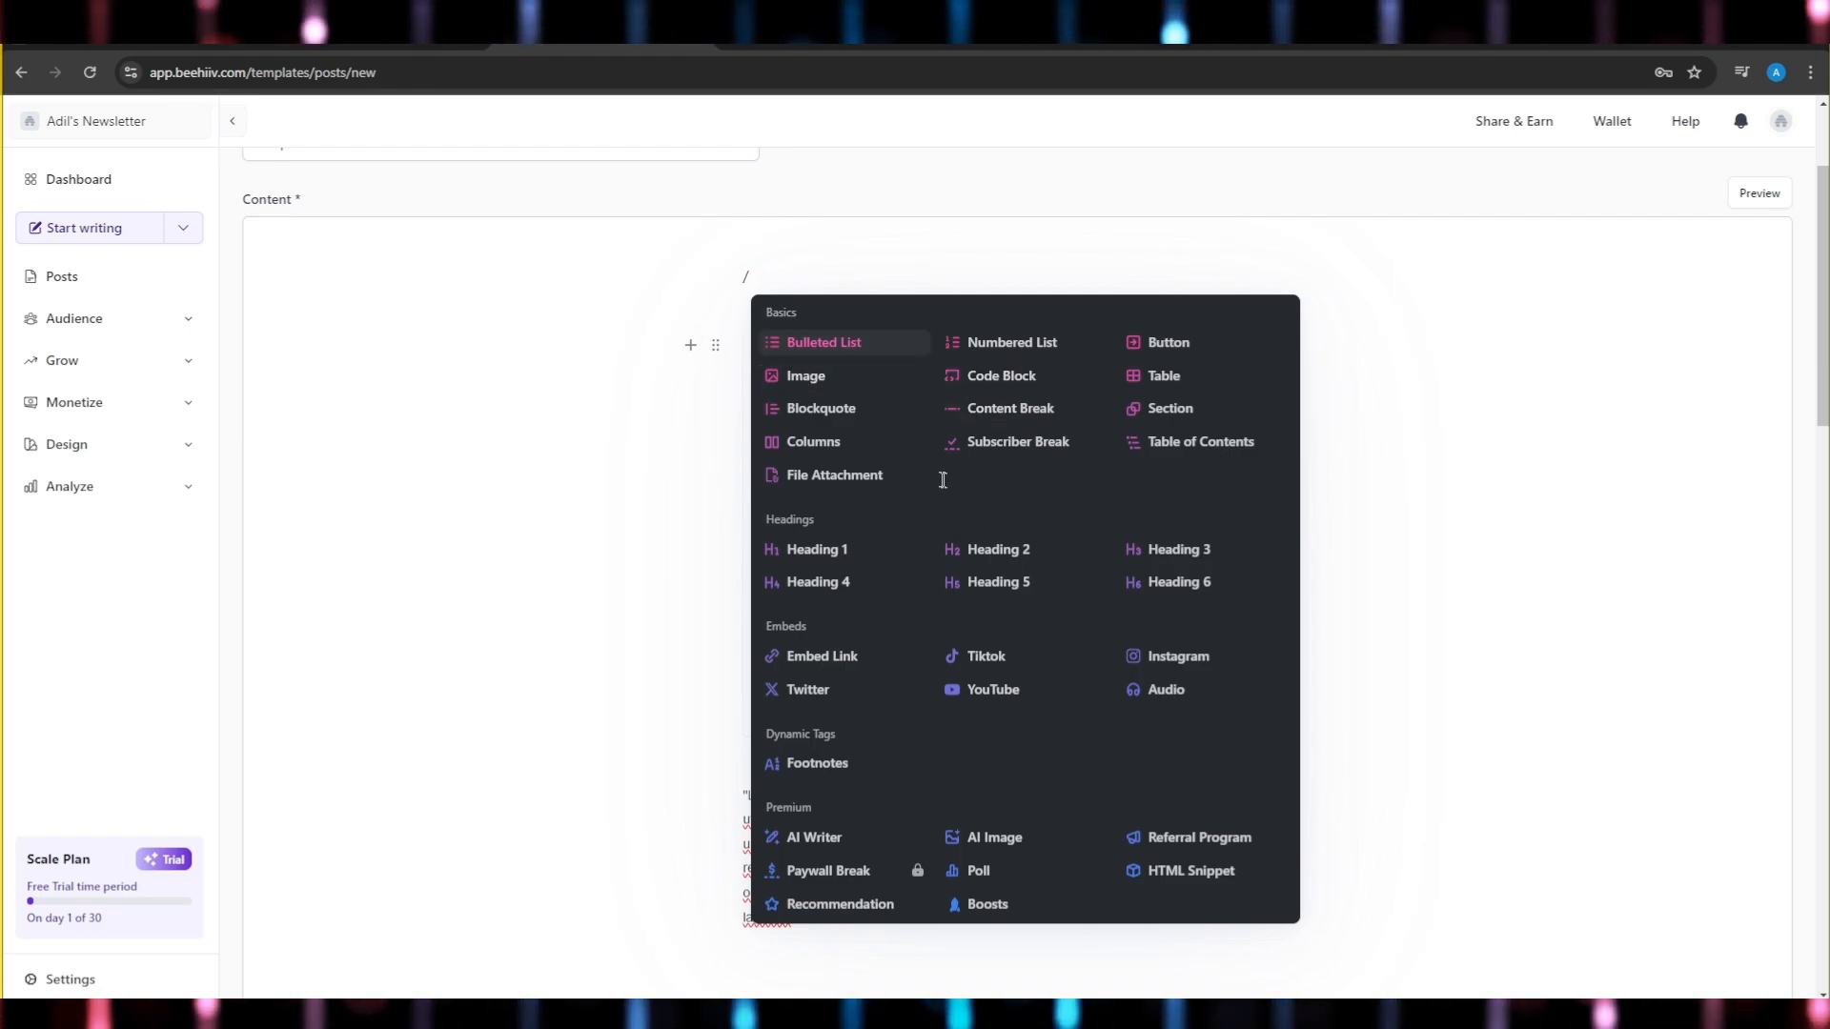
{"action": "key", "text": "Escape"}
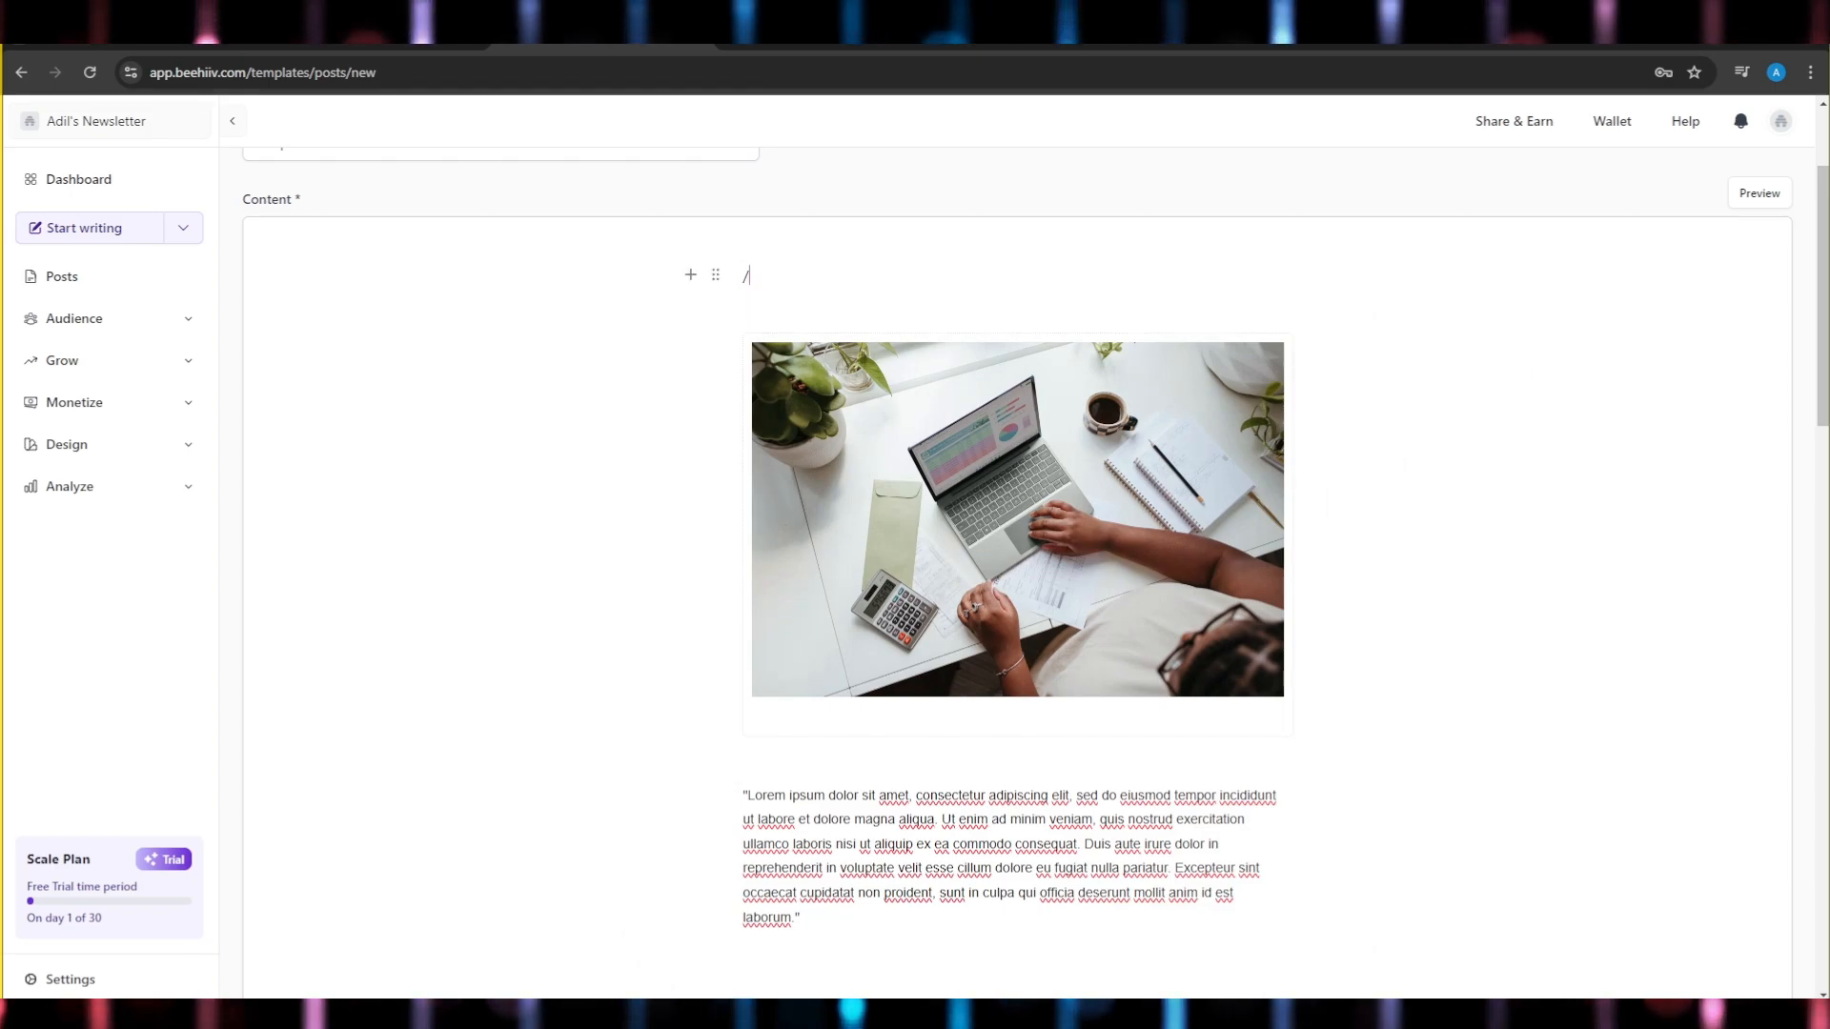
- Insert an image block as the first element of the template, above the laptop photo
{"action": "left_click", "coordinate": [690, 275]}
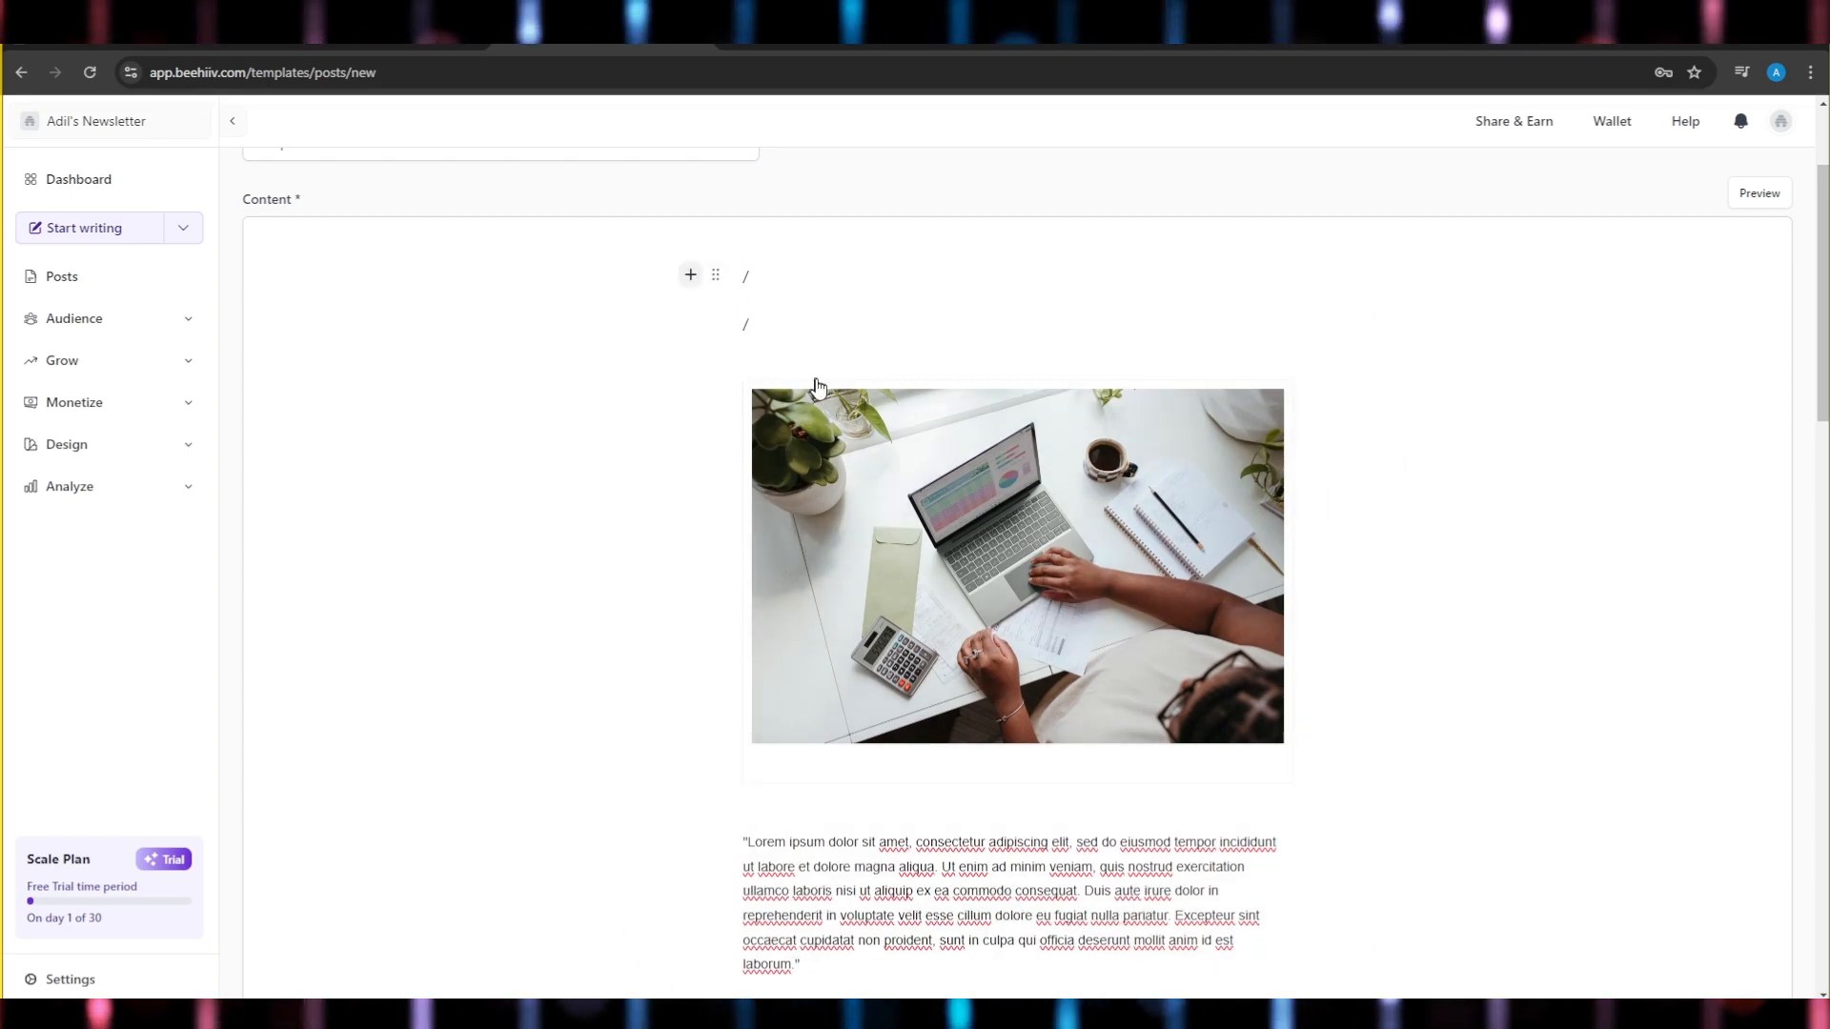
{"action": "left_click", "coordinate": [747, 277]}
{"action": "key", "text": "Escape"}
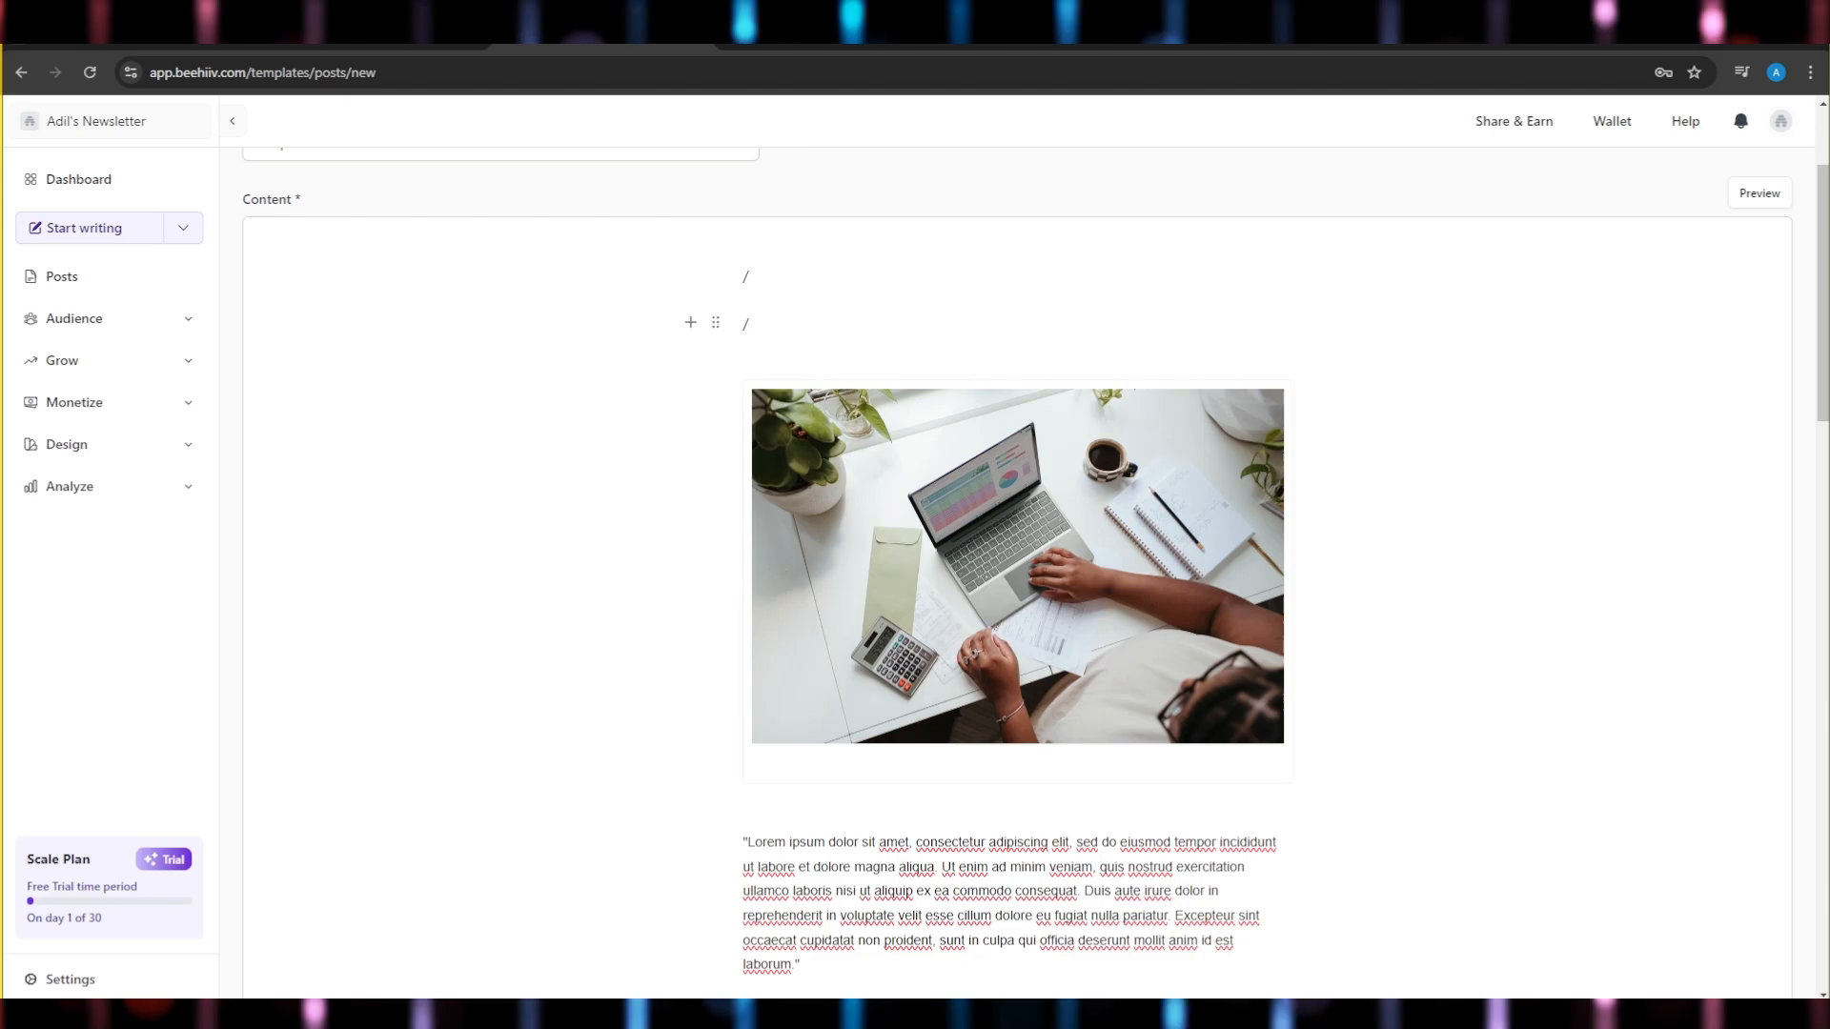
{"action": "key", "text": "BackSpace"}
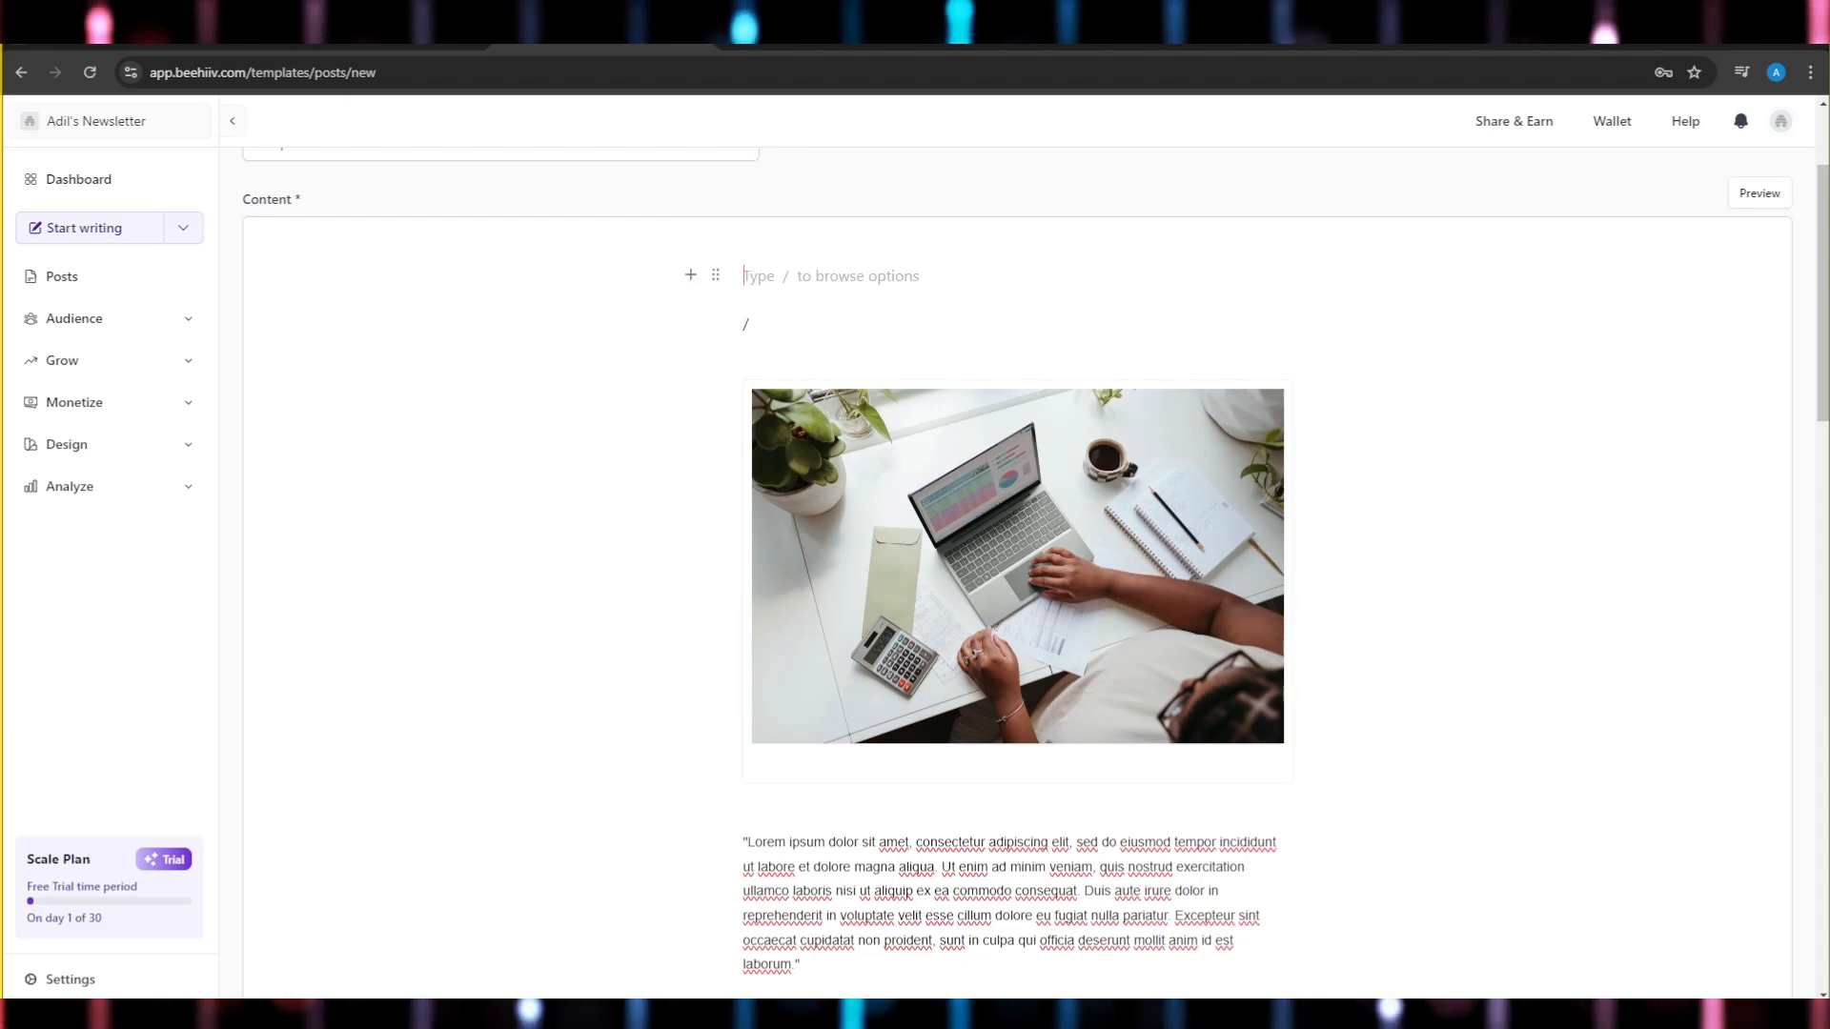
{"action": "type", "text": "/"}
{"action": "left_click", "coordinate": [792, 378]}
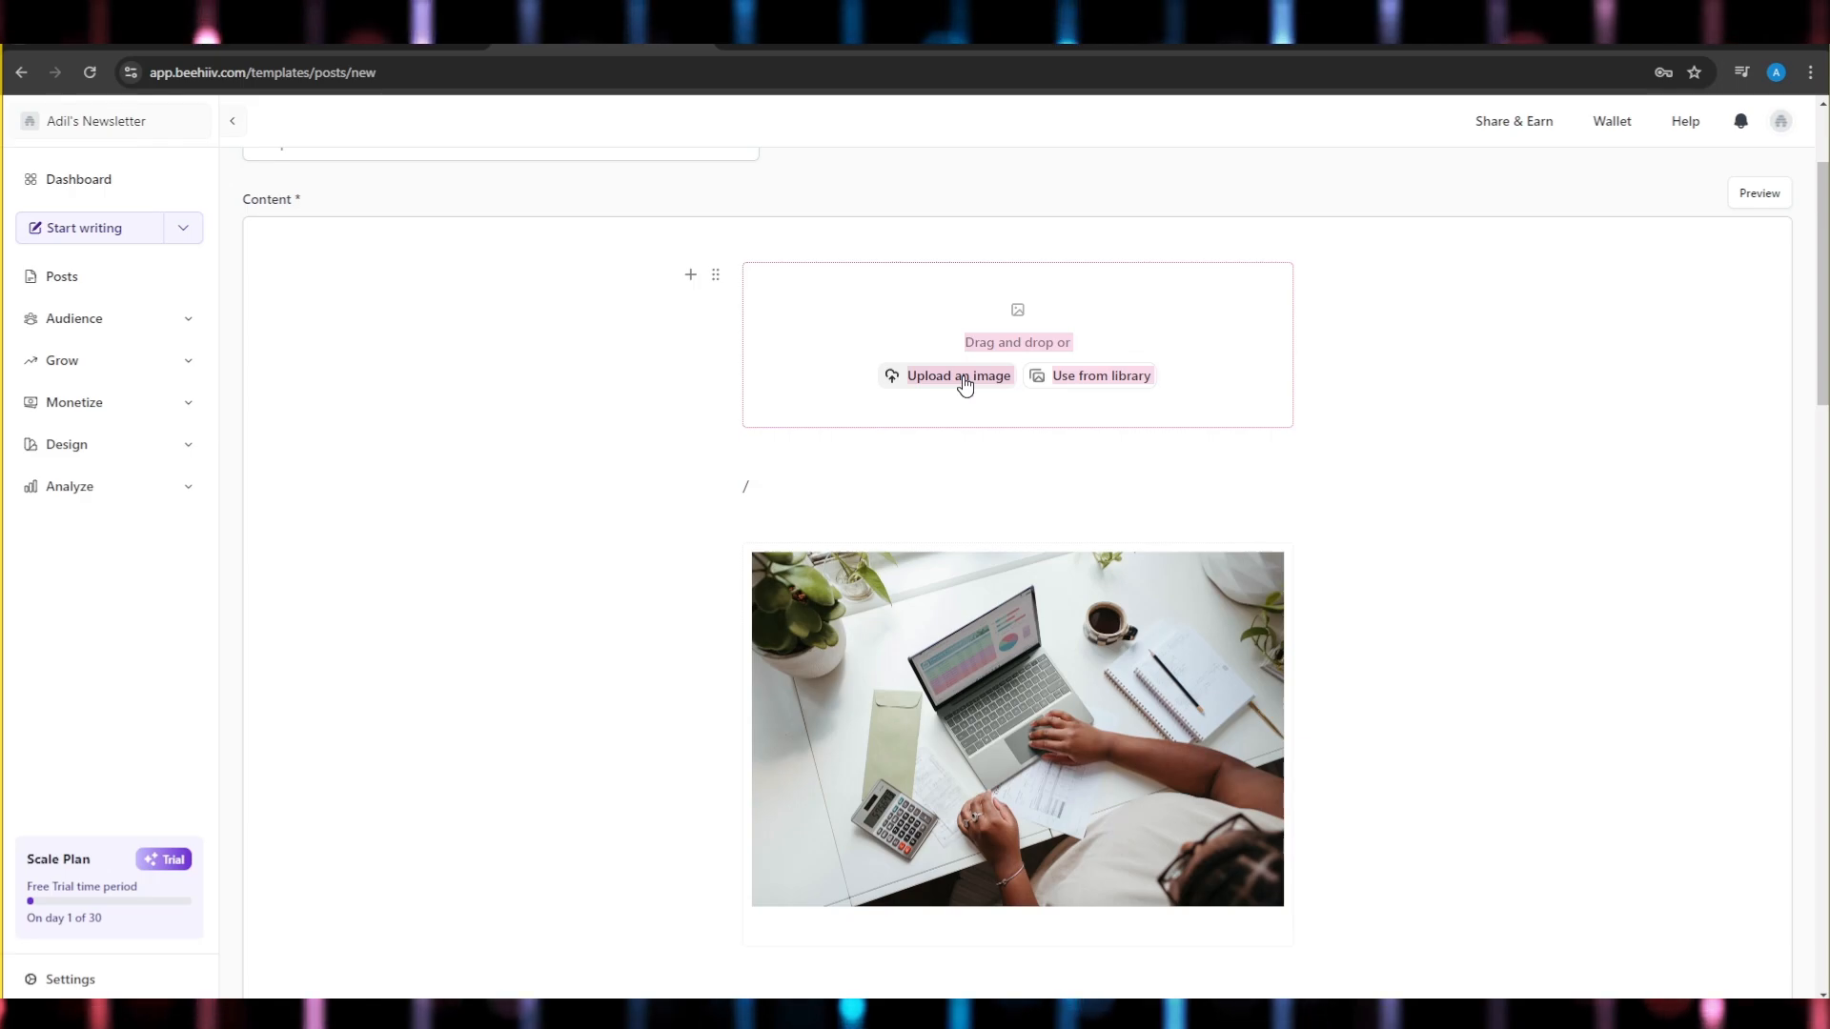
- Browse the business category of Unsplash in the image library for the new image block, without choosing a picture
{"action": "left_click", "coordinate": [1113, 385]}
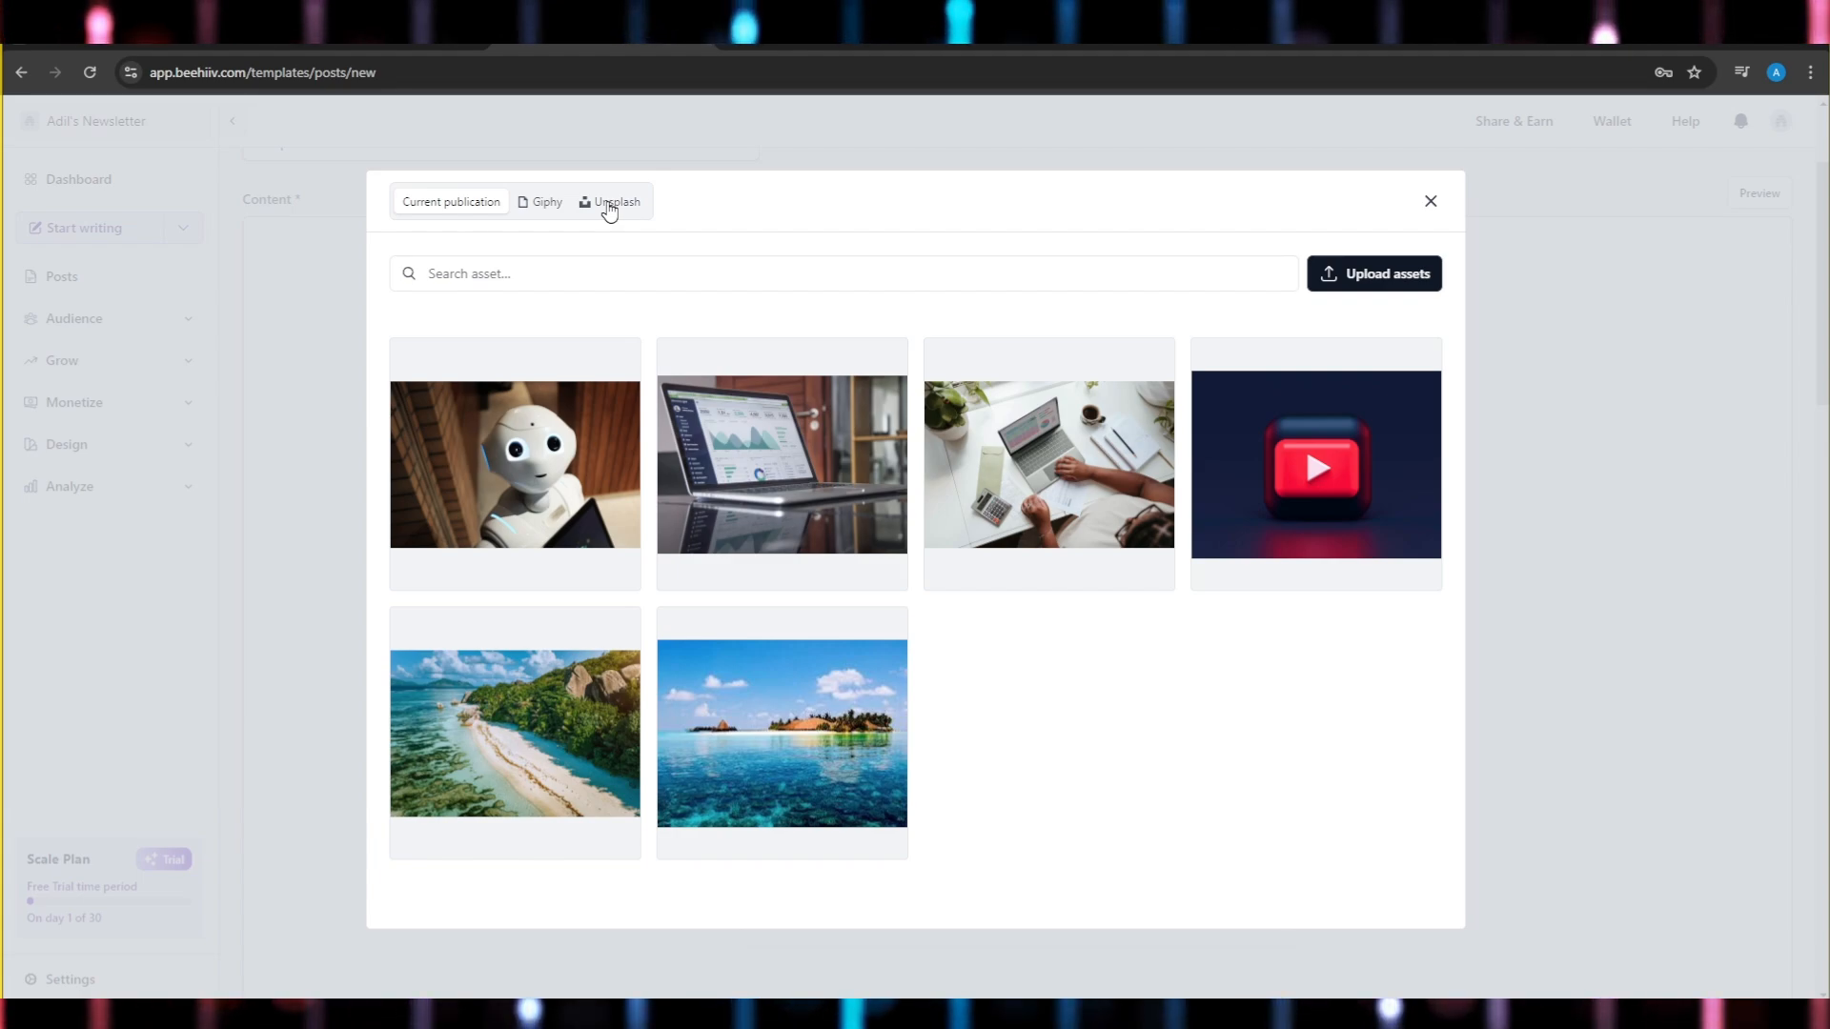
{"action": "left_click", "coordinate": [608, 204]}
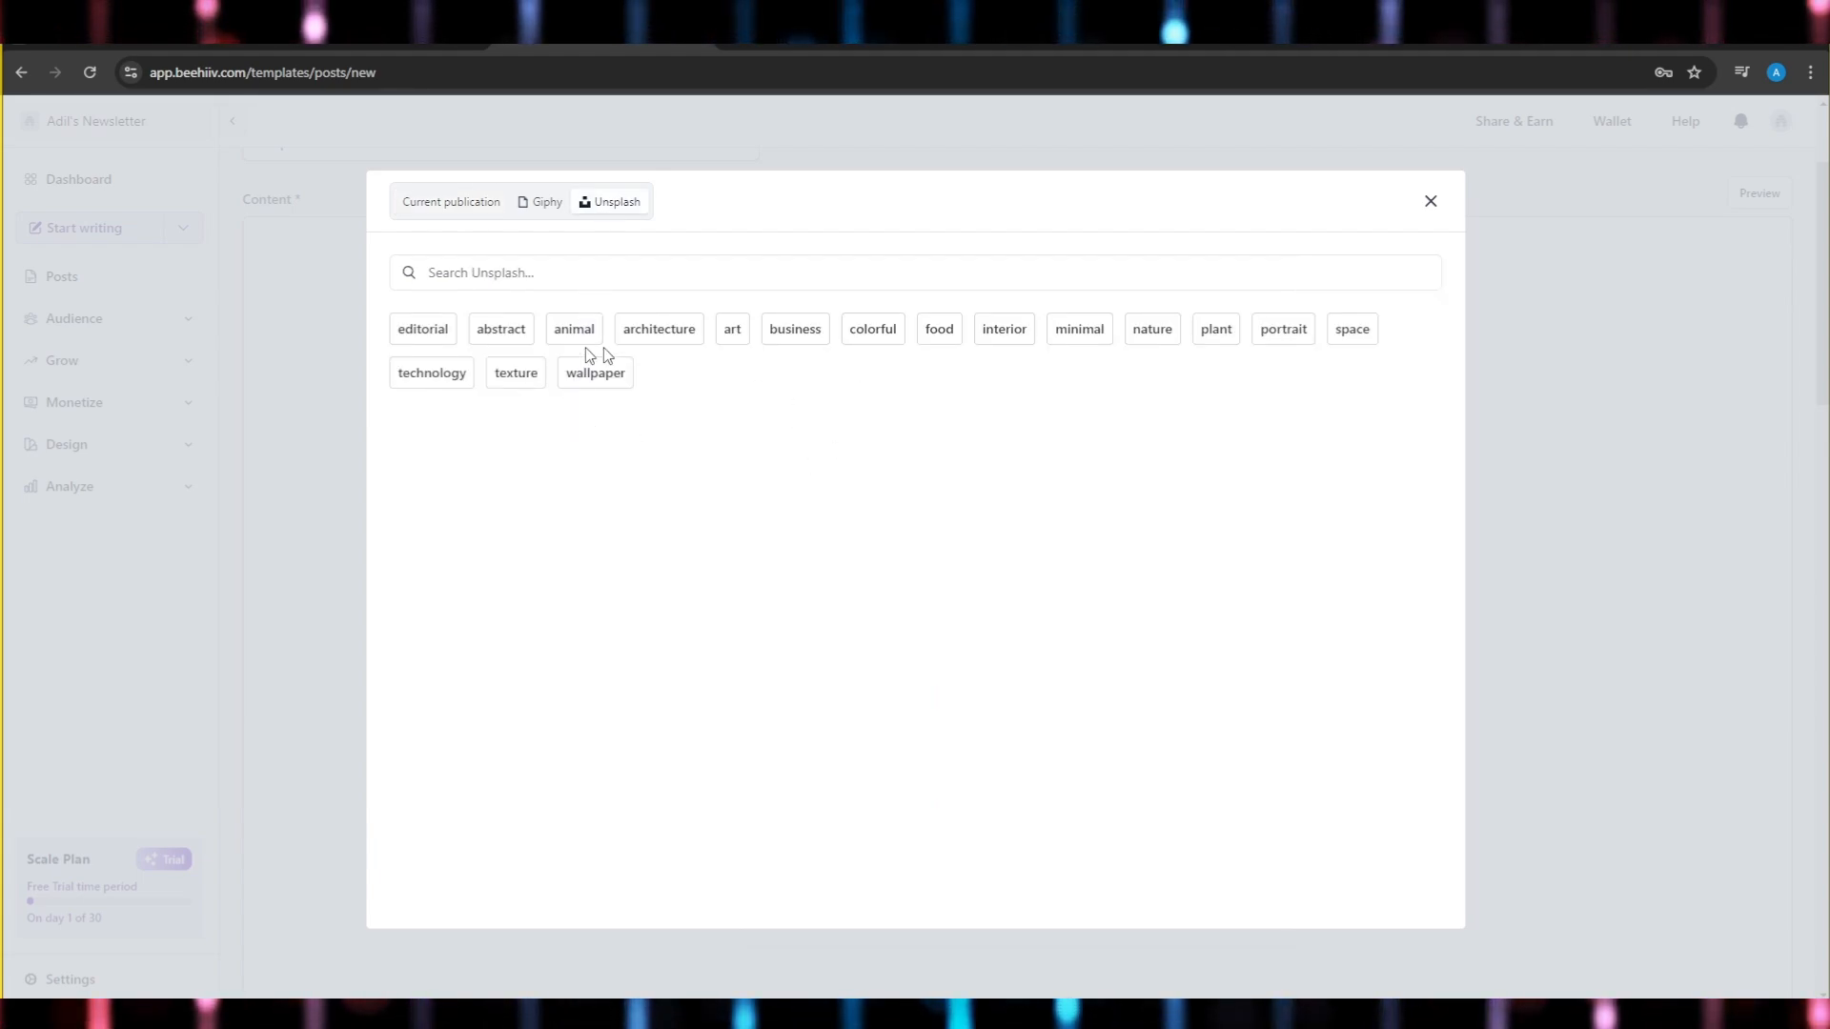
{"action": "left_click", "coordinate": [810, 327]}
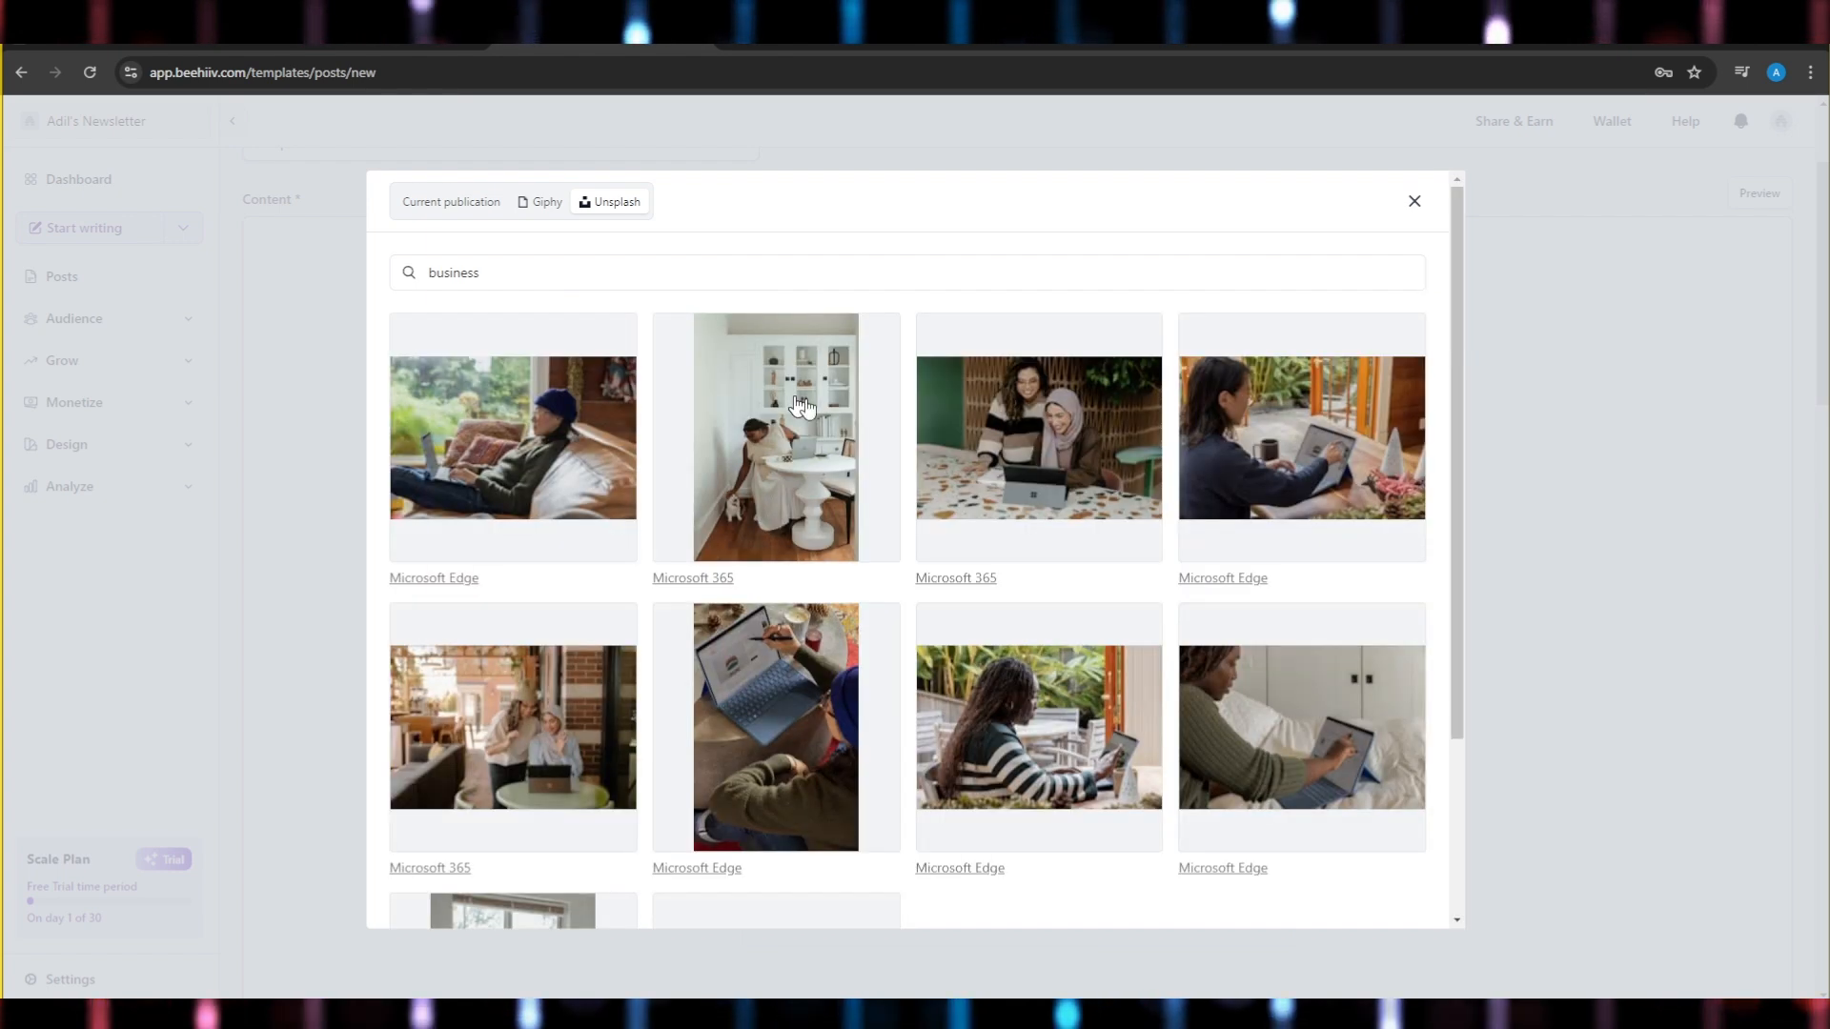
{"action": "scroll", "coordinate": [667, 557], "scroll_direction": "down", "scroll_amount": 3}
{"action": "scroll", "coordinate": [667, 557], "scroll_direction": "up", "scroll_amount": 3}
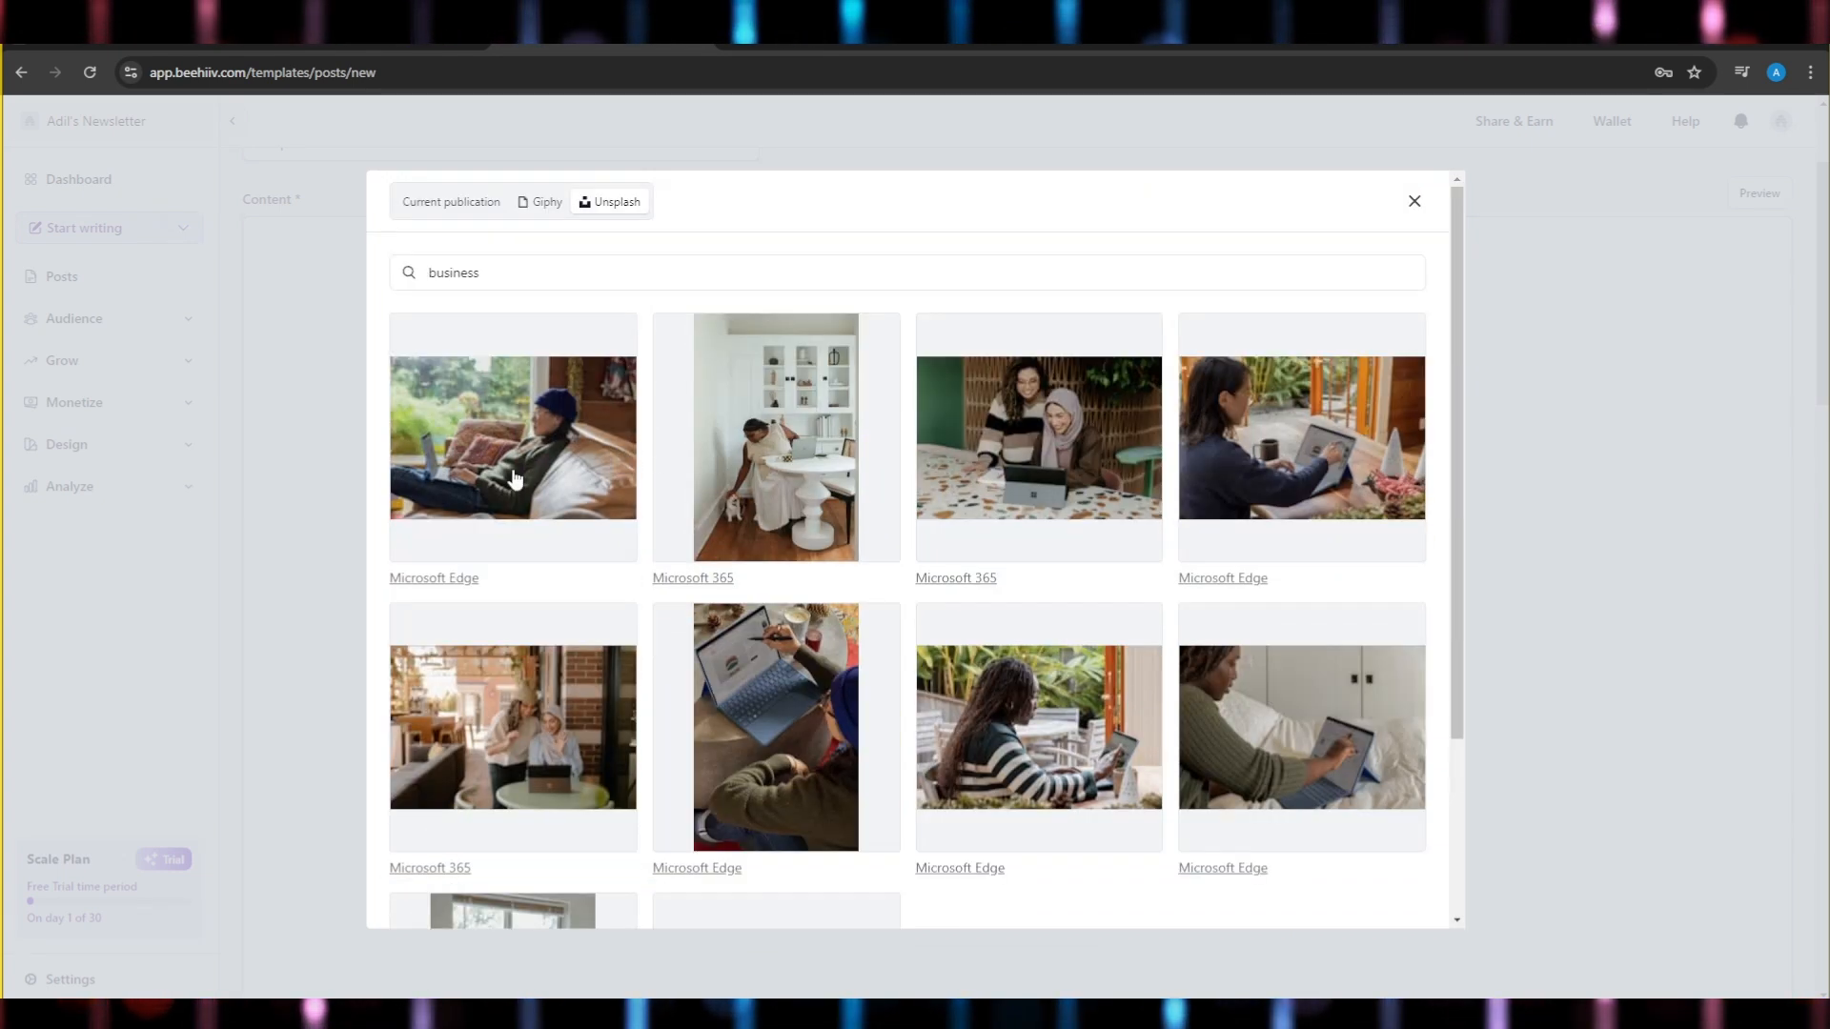
{"action": "left_click", "coordinate": [1414, 201]}
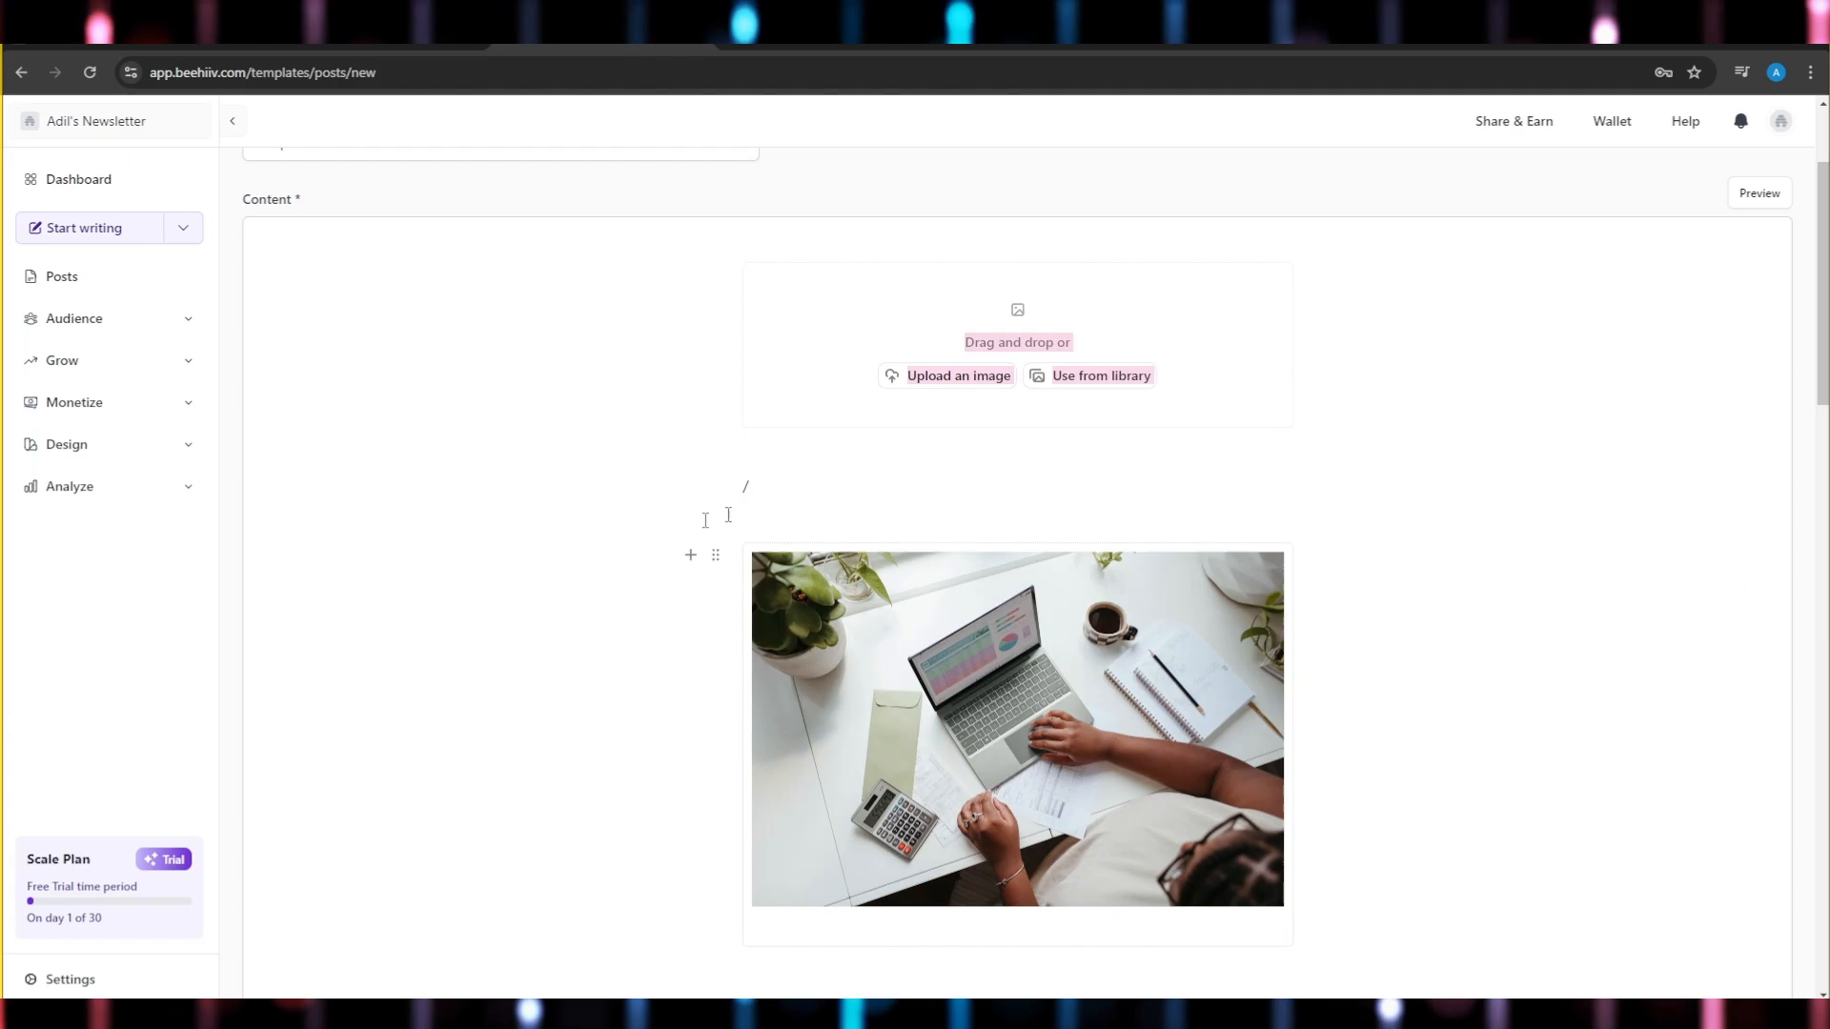
- Remove the leftover slash line between the empty image block and the laptop photo
{"action": "left_click", "coordinate": [765, 486]}
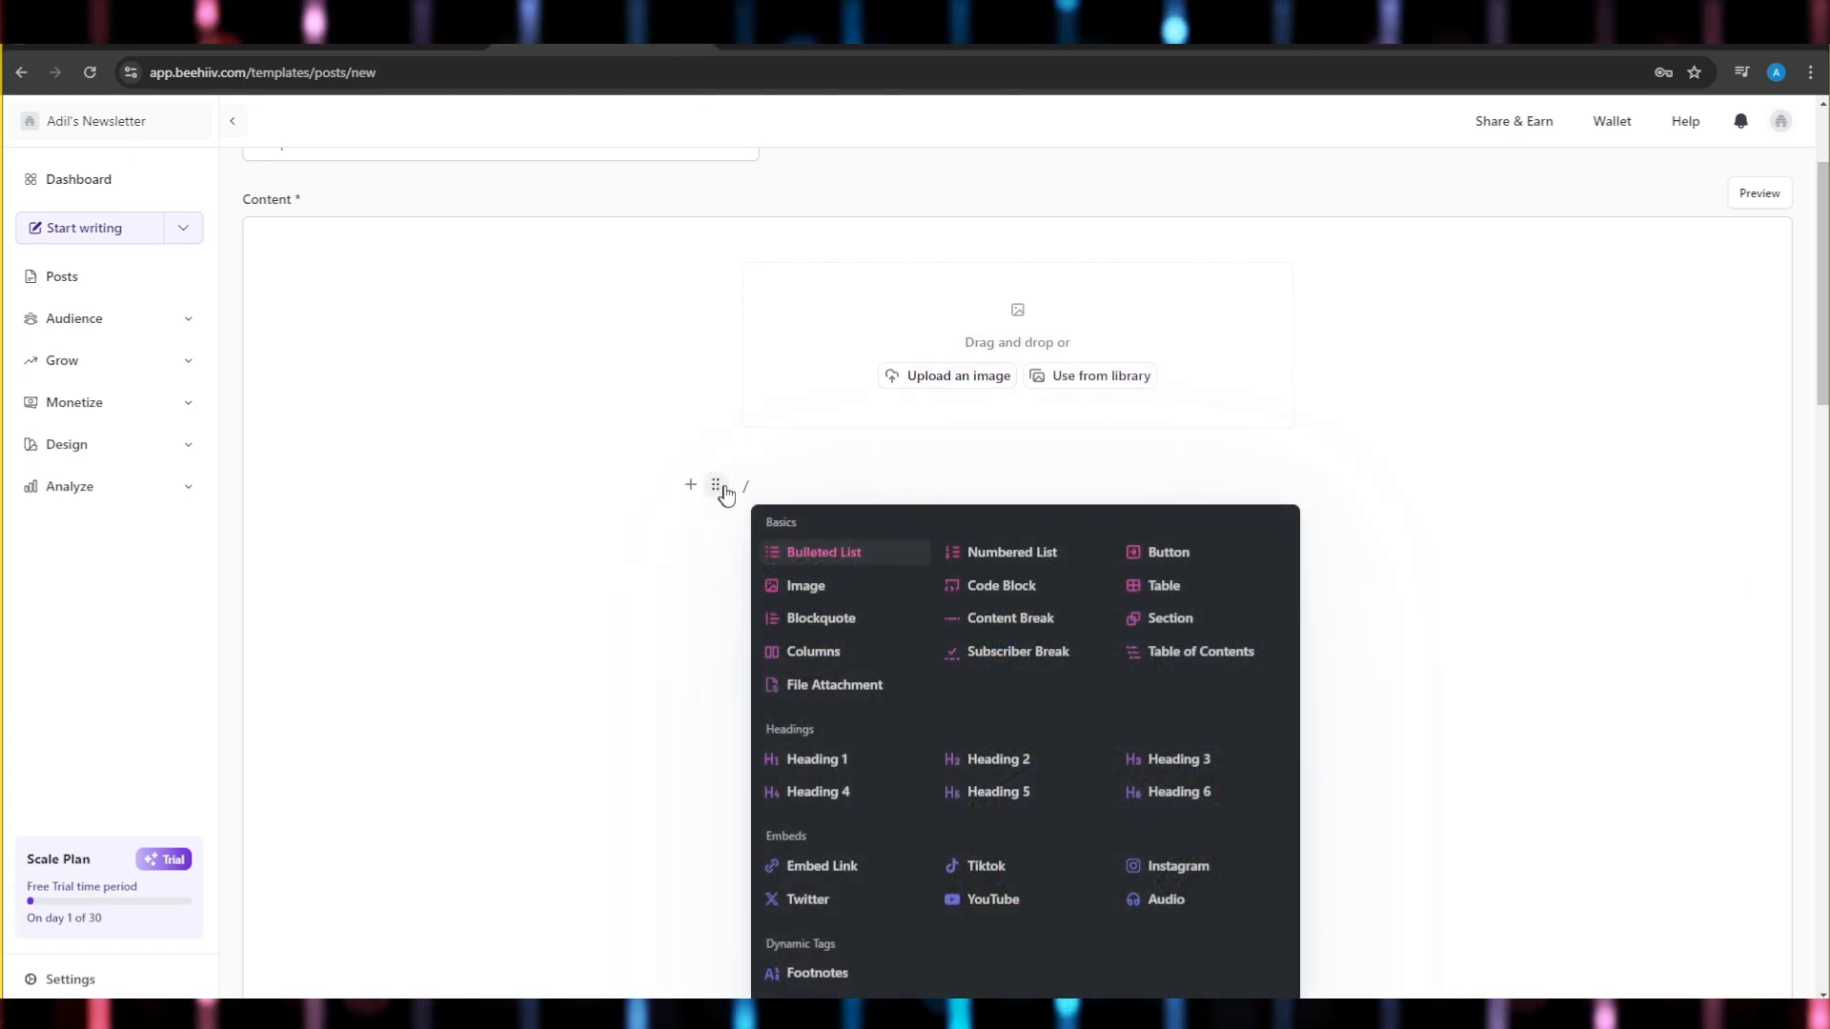
{"action": "key", "text": "BackSpace"}
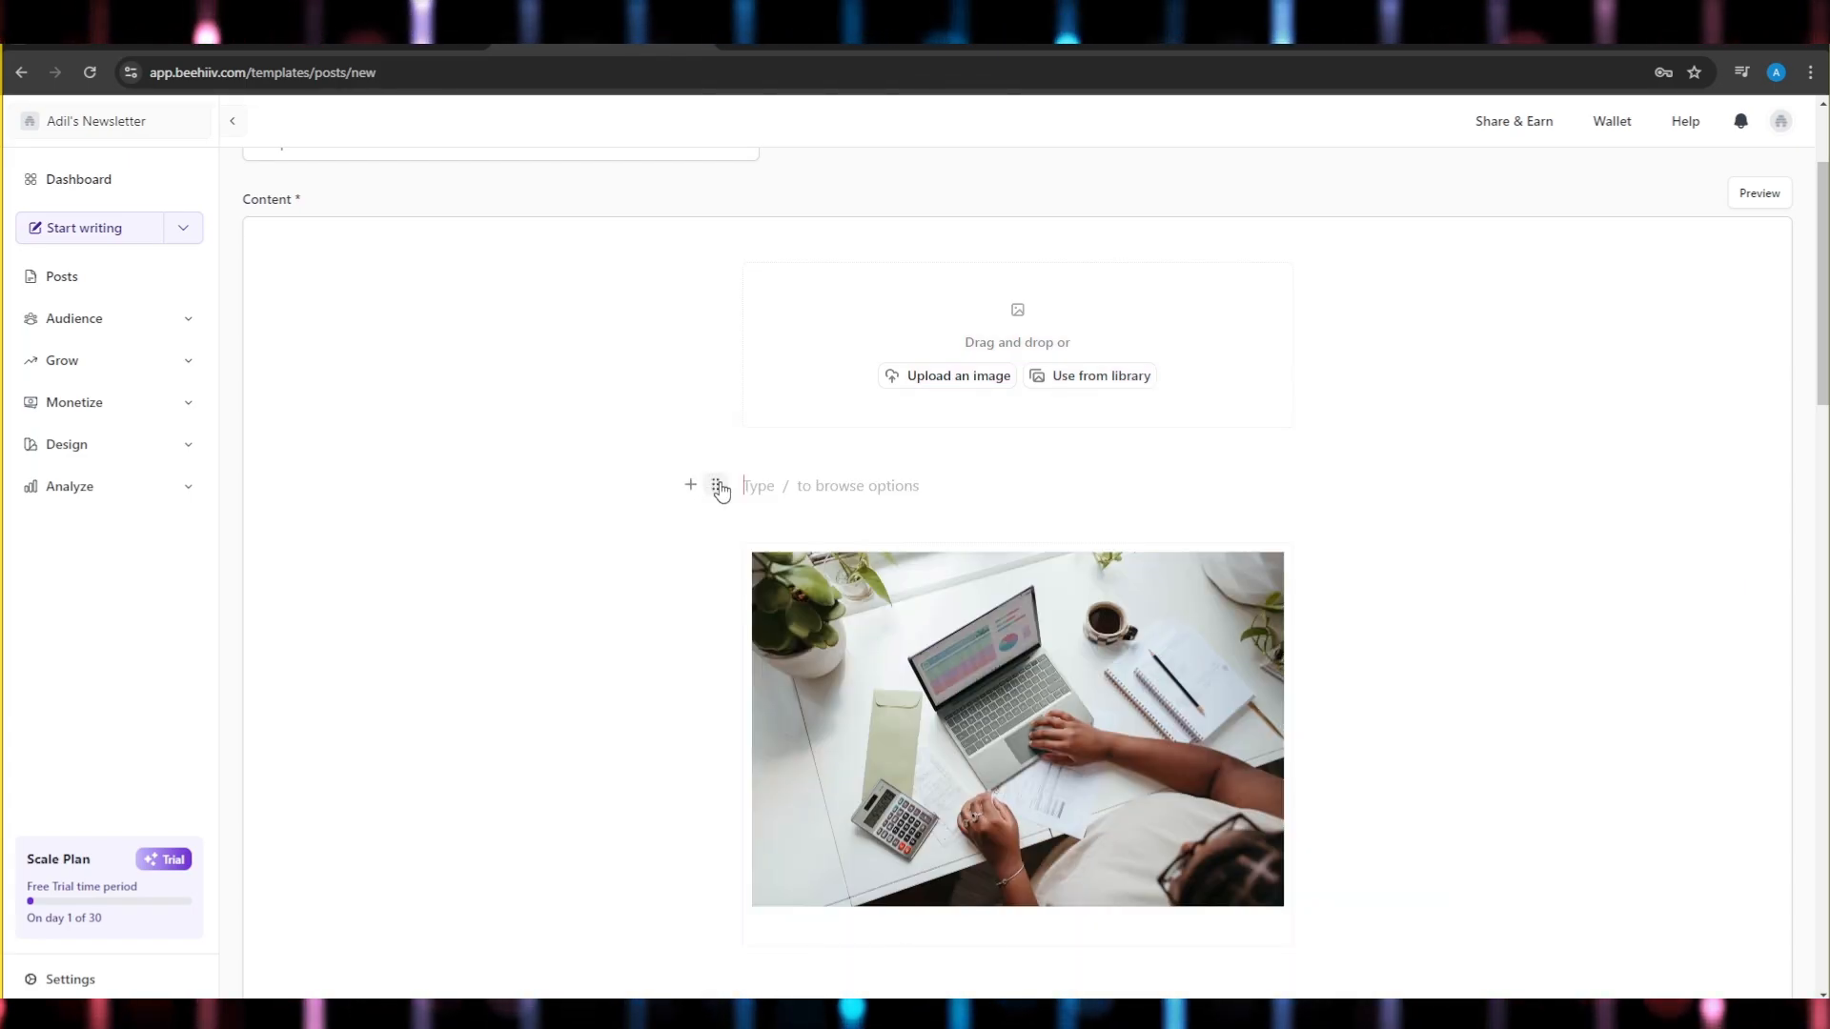
{"action": "left_click", "coordinate": [715, 484]}
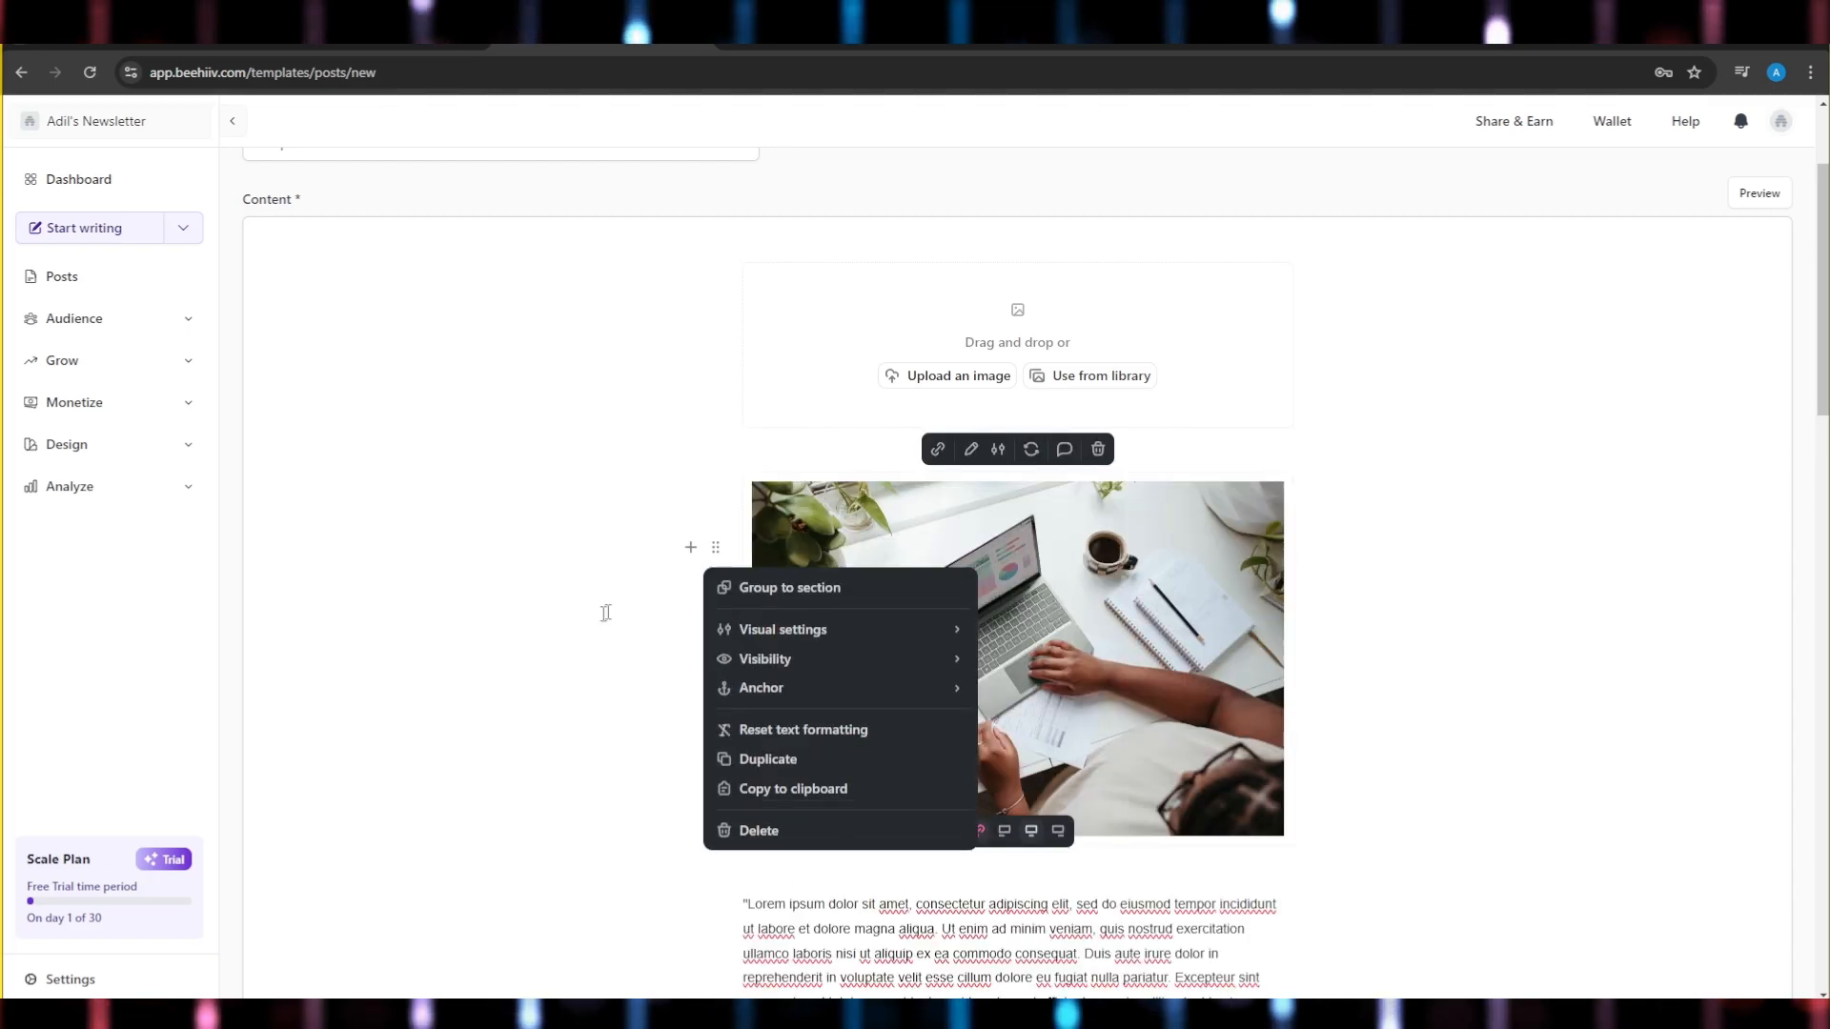
{"action": "left_click", "coordinate": [915, 648]}
- Try italic formatting on the lorem ipsum paragraph below the laptop photo and revert it
{"action": "scroll", "coordinate": [886, 629], "scroll_direction": "down", "scroll_amount": 4}
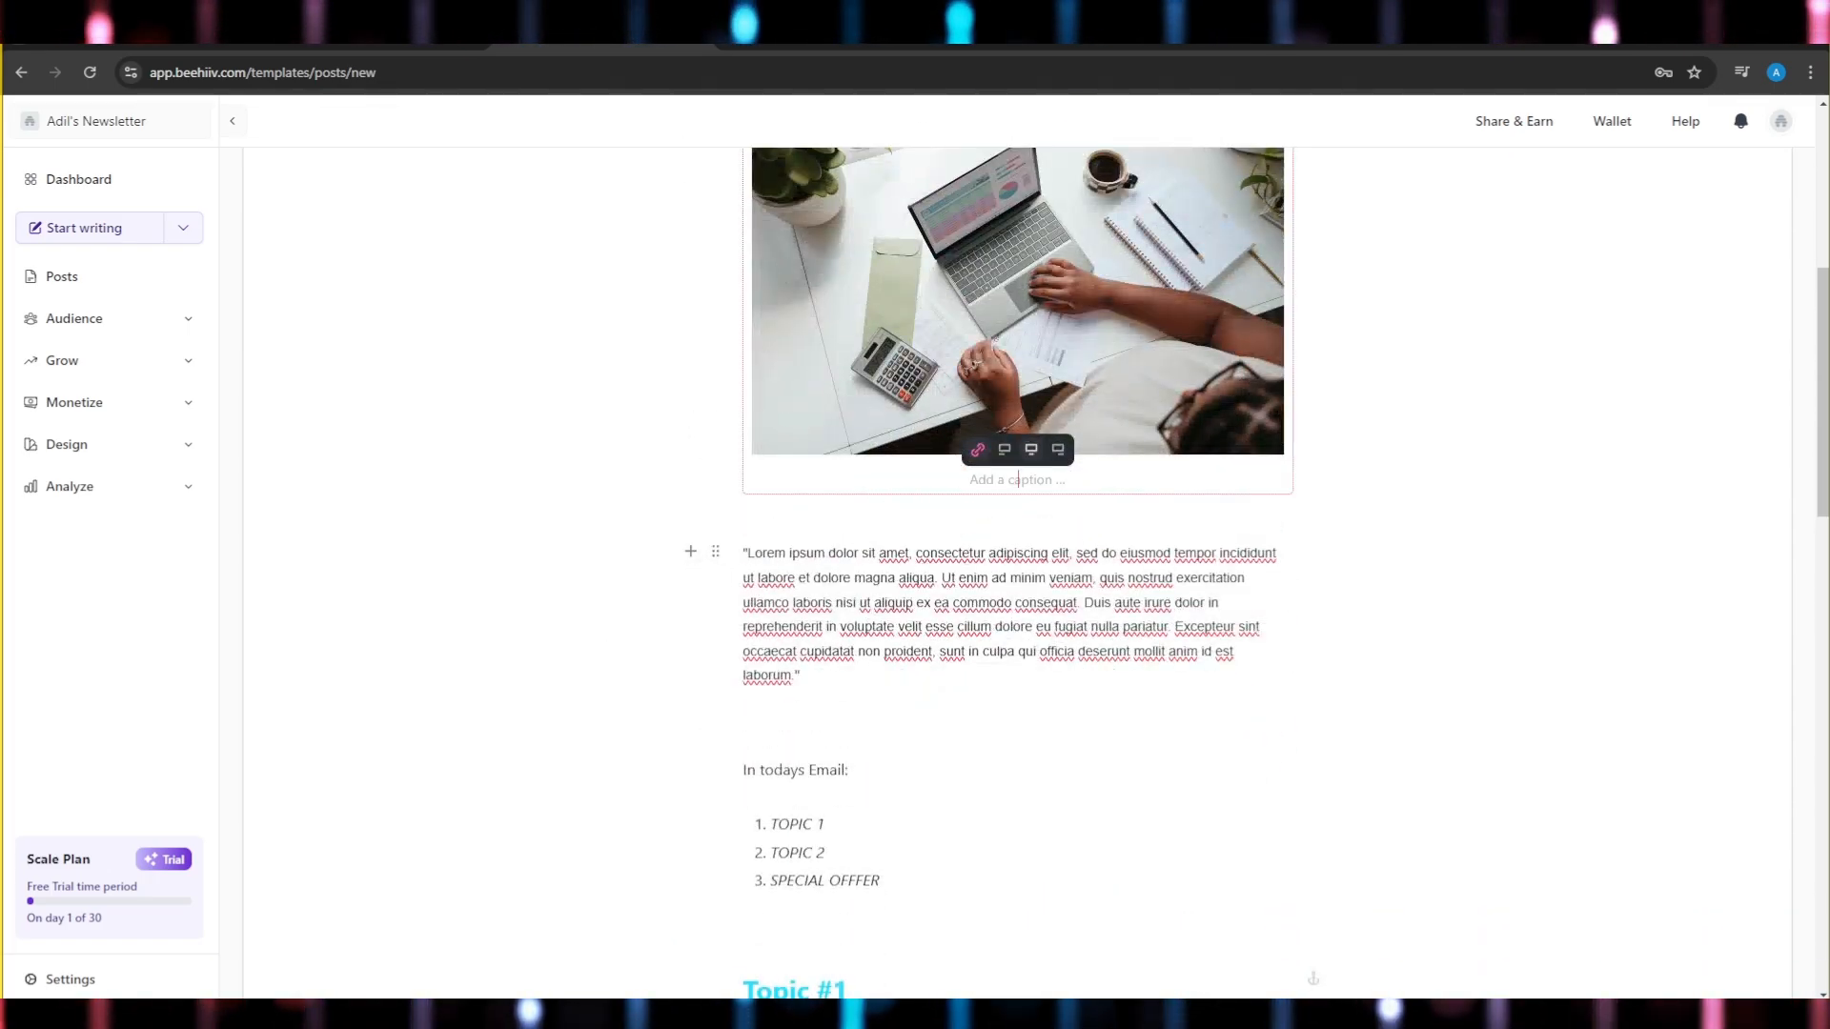
{"action": "left_click_drag", "start_coordinate": [744, 553], "coordinate": [801, 675]}
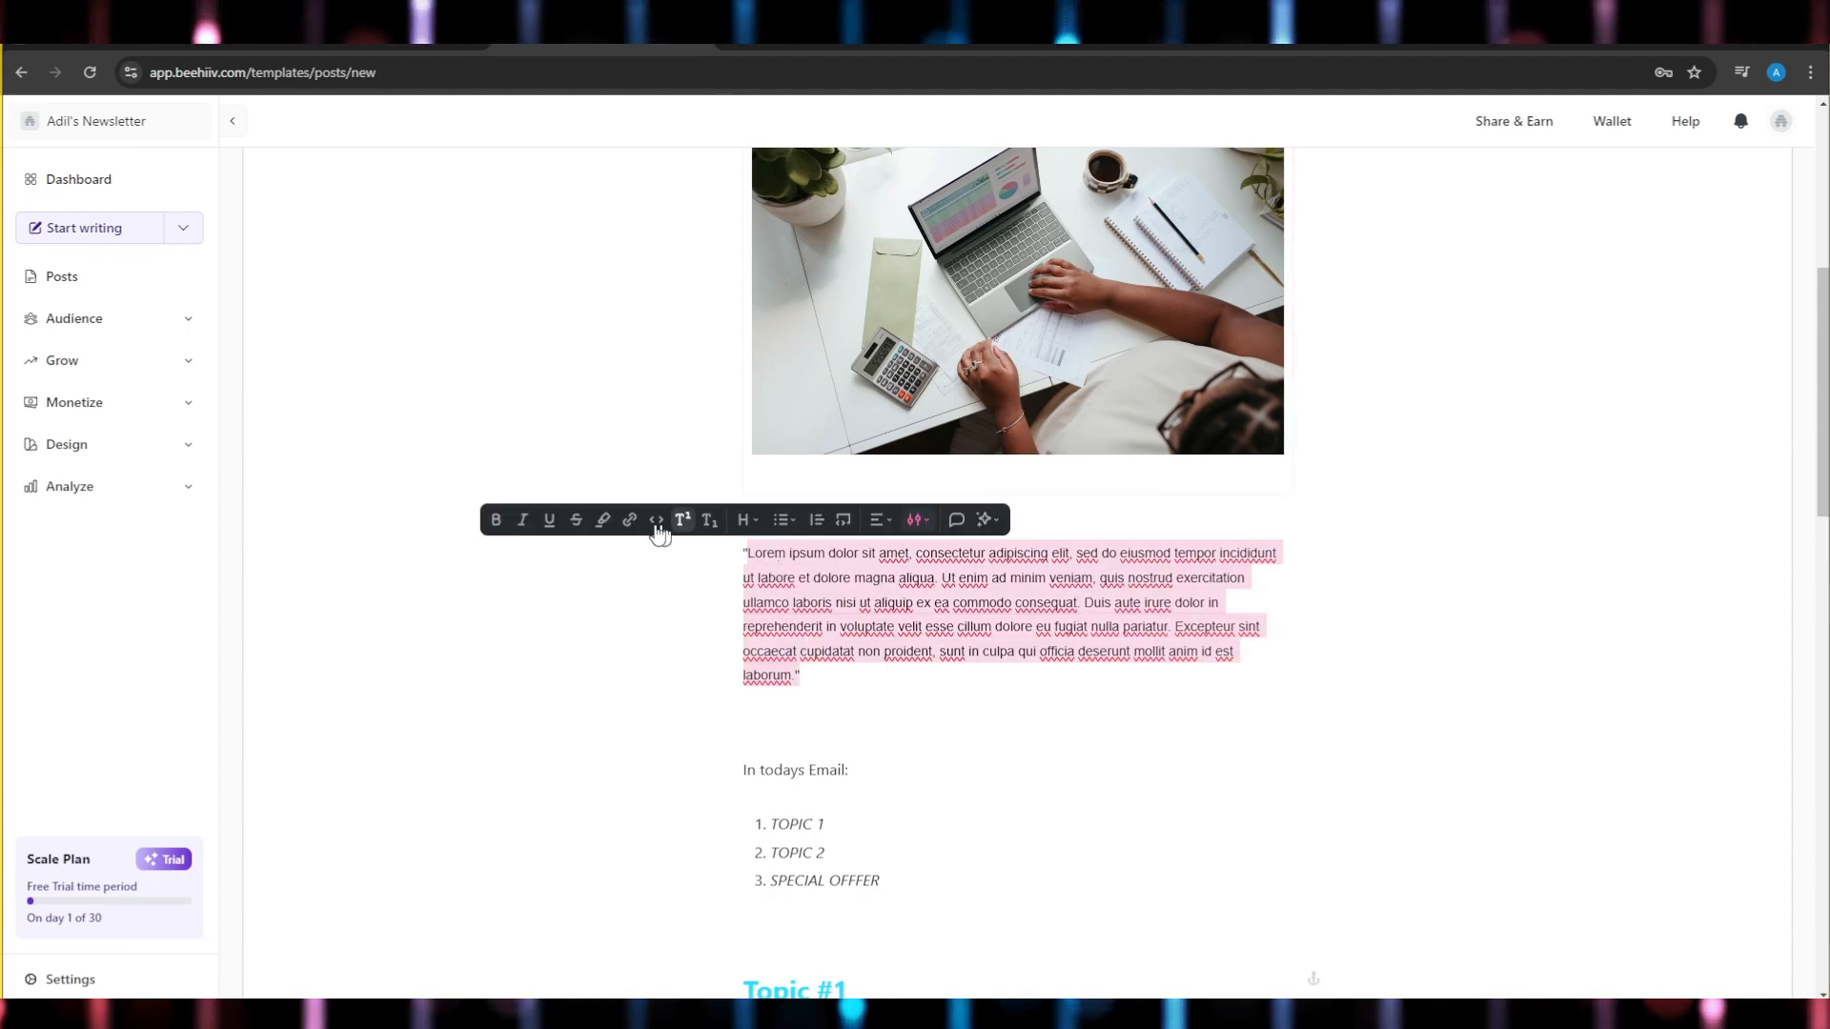
{"action": "left_click", "coordinate": [524, 523]}
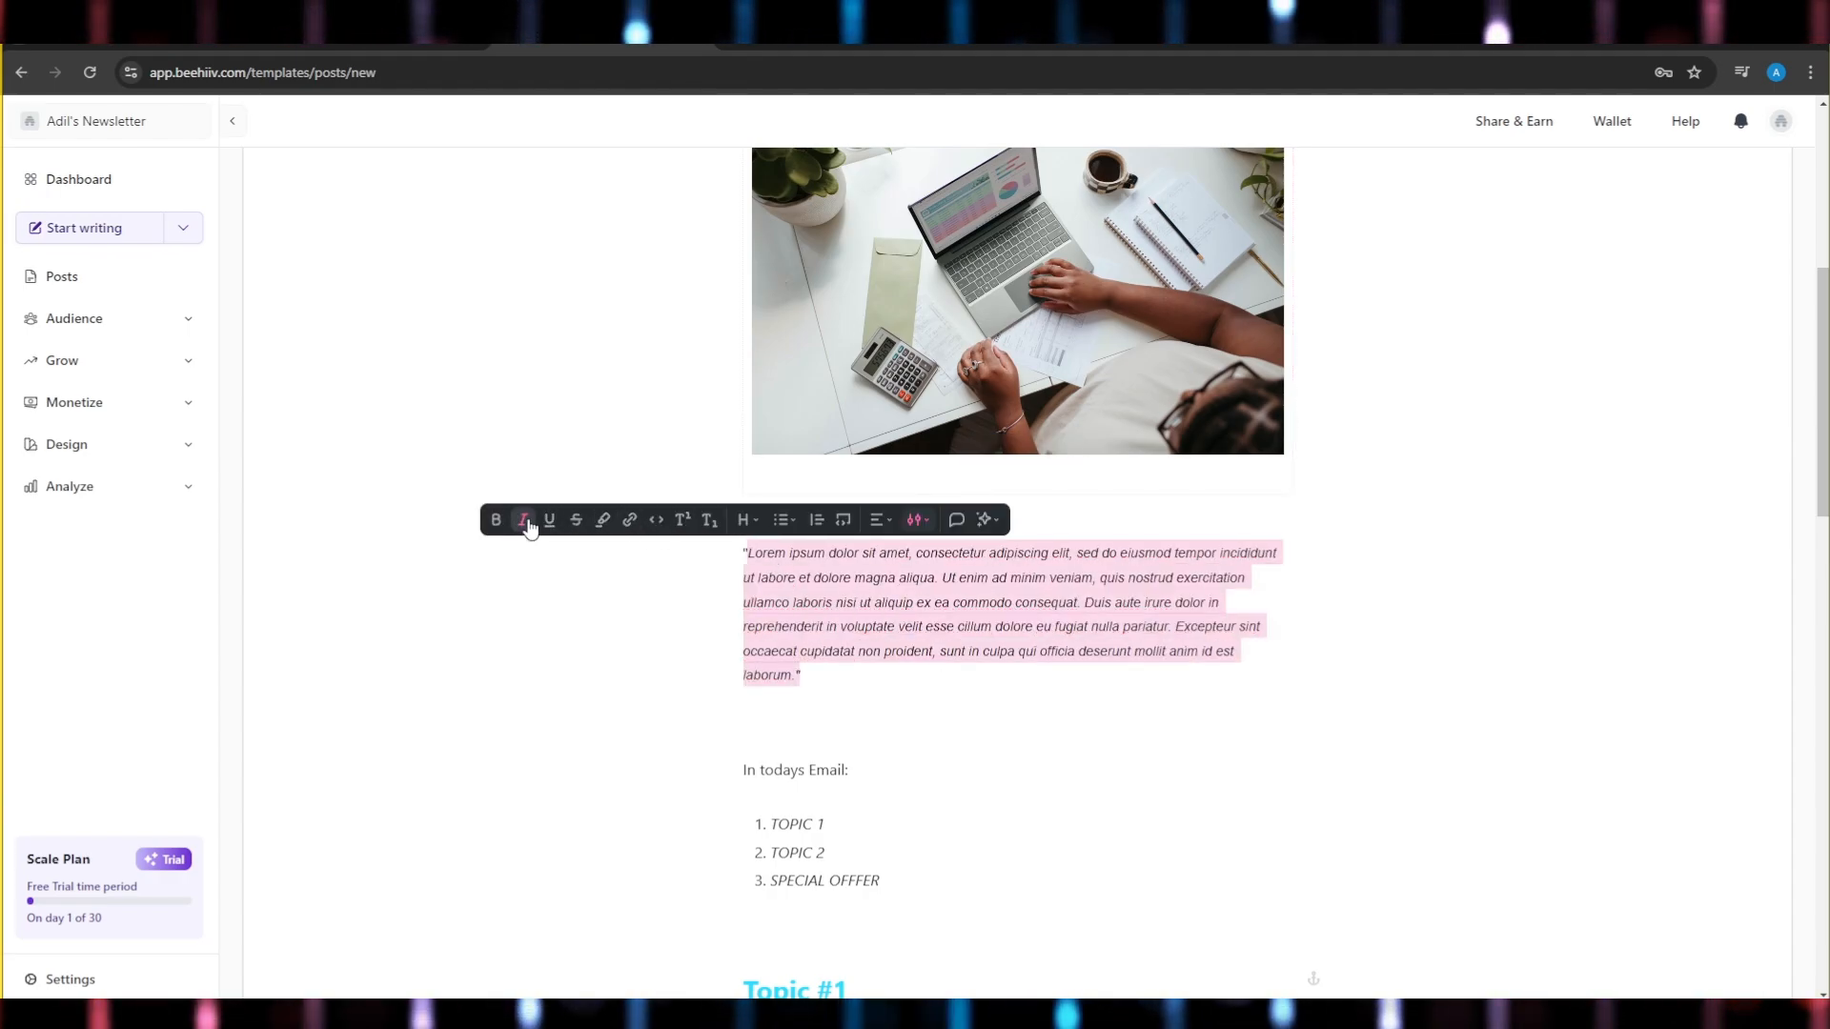
{"action": "left_click", "coordinate": [526, 522]}
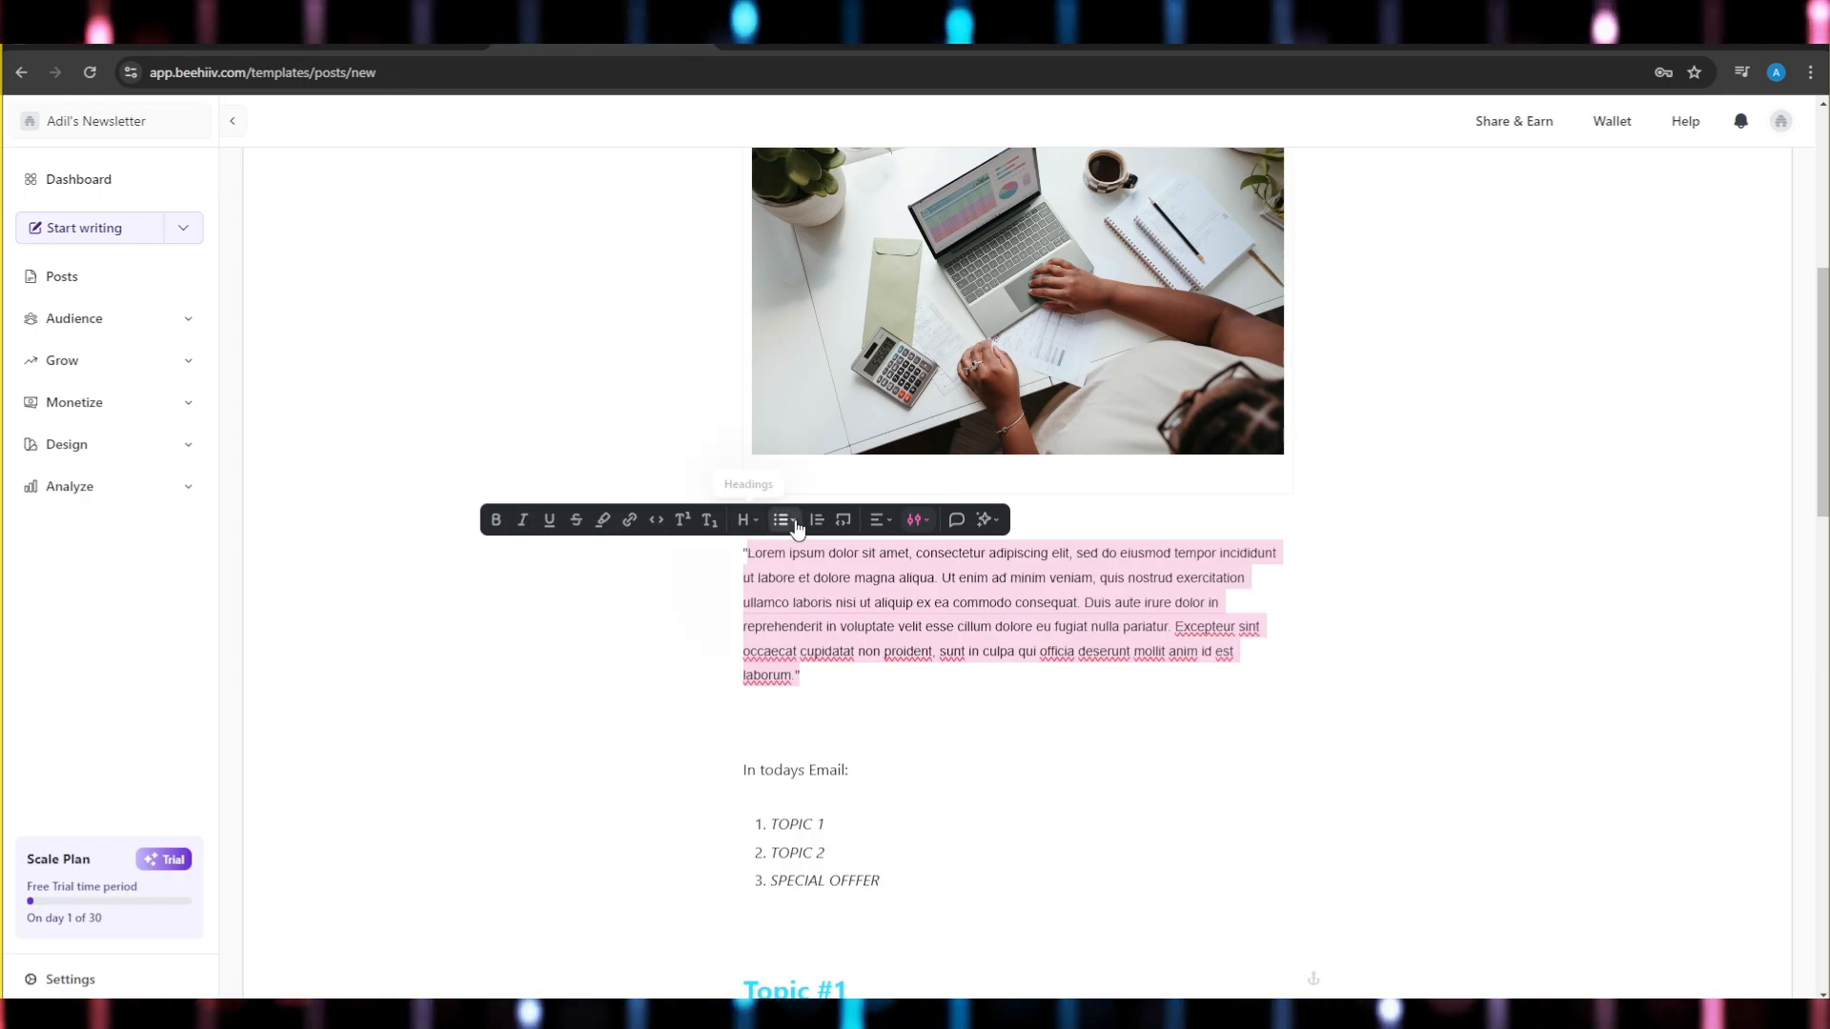
- Correct the third item of the "In todays Email" list to read "SPECIAL OFFER"
{"action": "scroll", "coordinate": [857, 667], "scroll_direction": "down", "scroll_amount": 3}
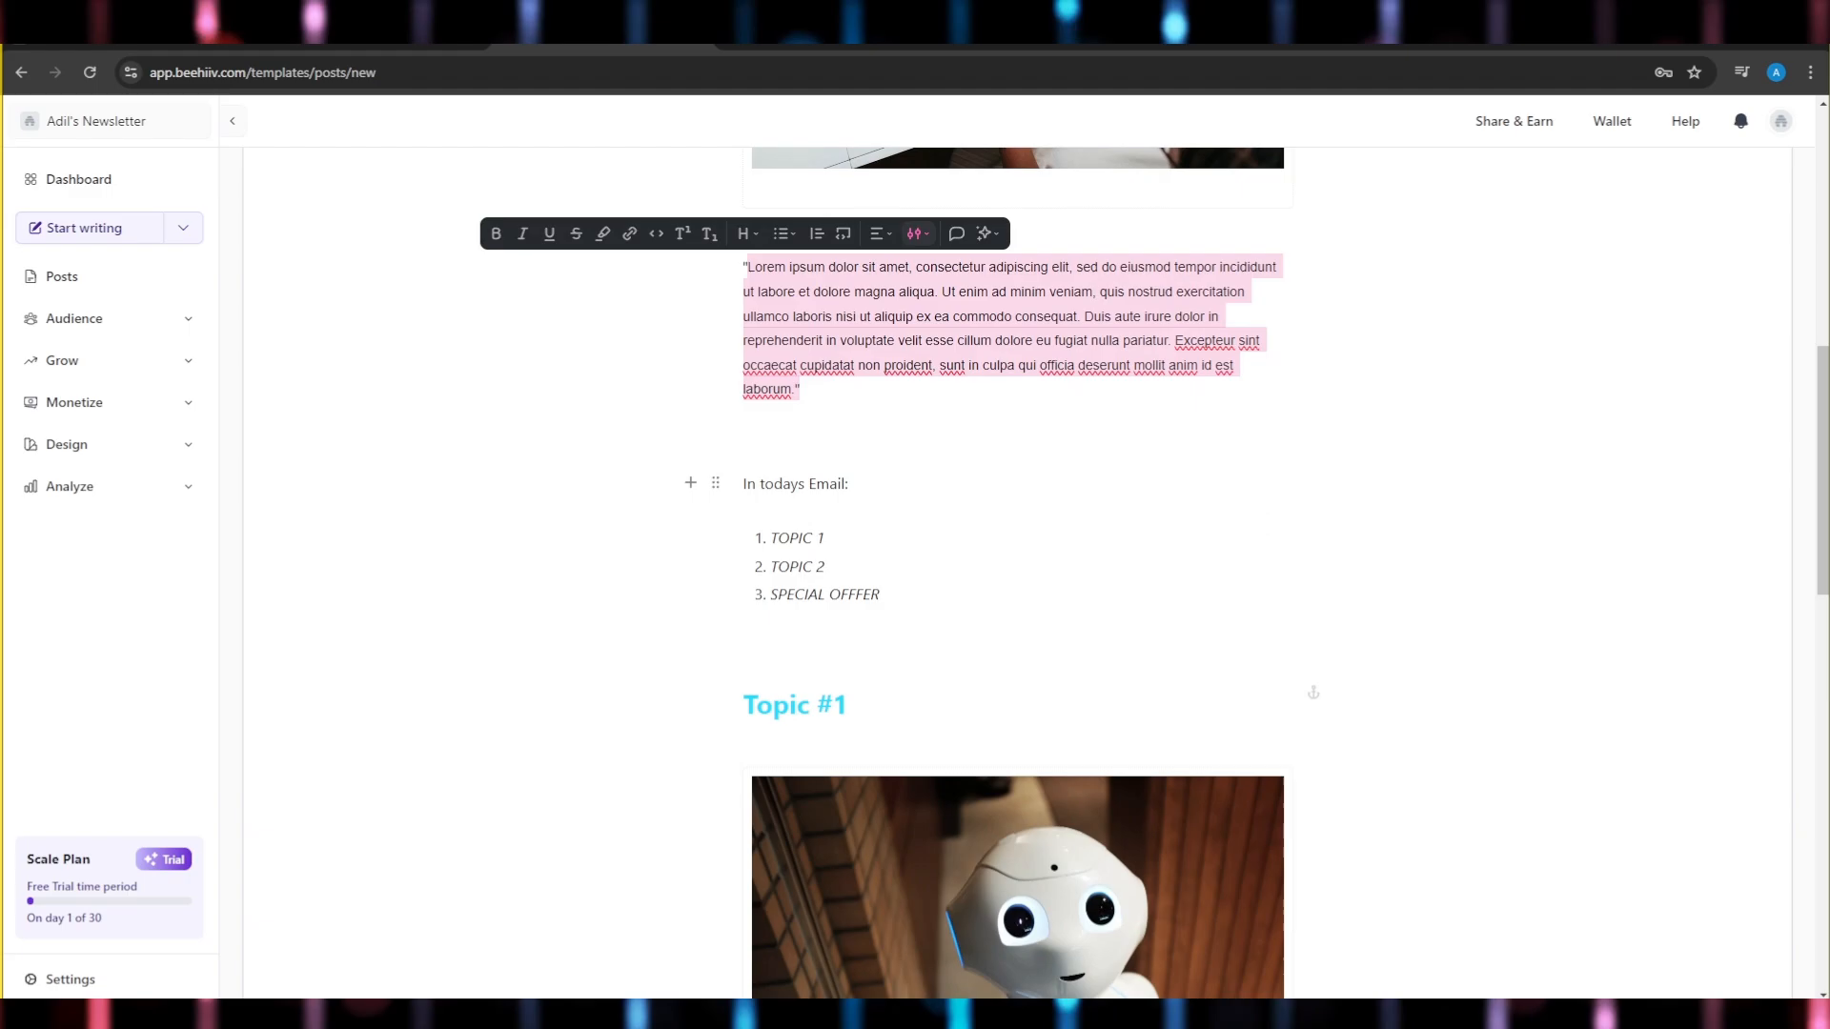
{"action": "scroll", "coordinate": [931, 438], "scroll_direction": "down", "scroll_amount": 4}
{"action": "scroll", "coordinate": [931, 437], "scroll_direction": "up", "scroll_amount": 3}
{"action": "left_click", "coordinate": [931, 438]}
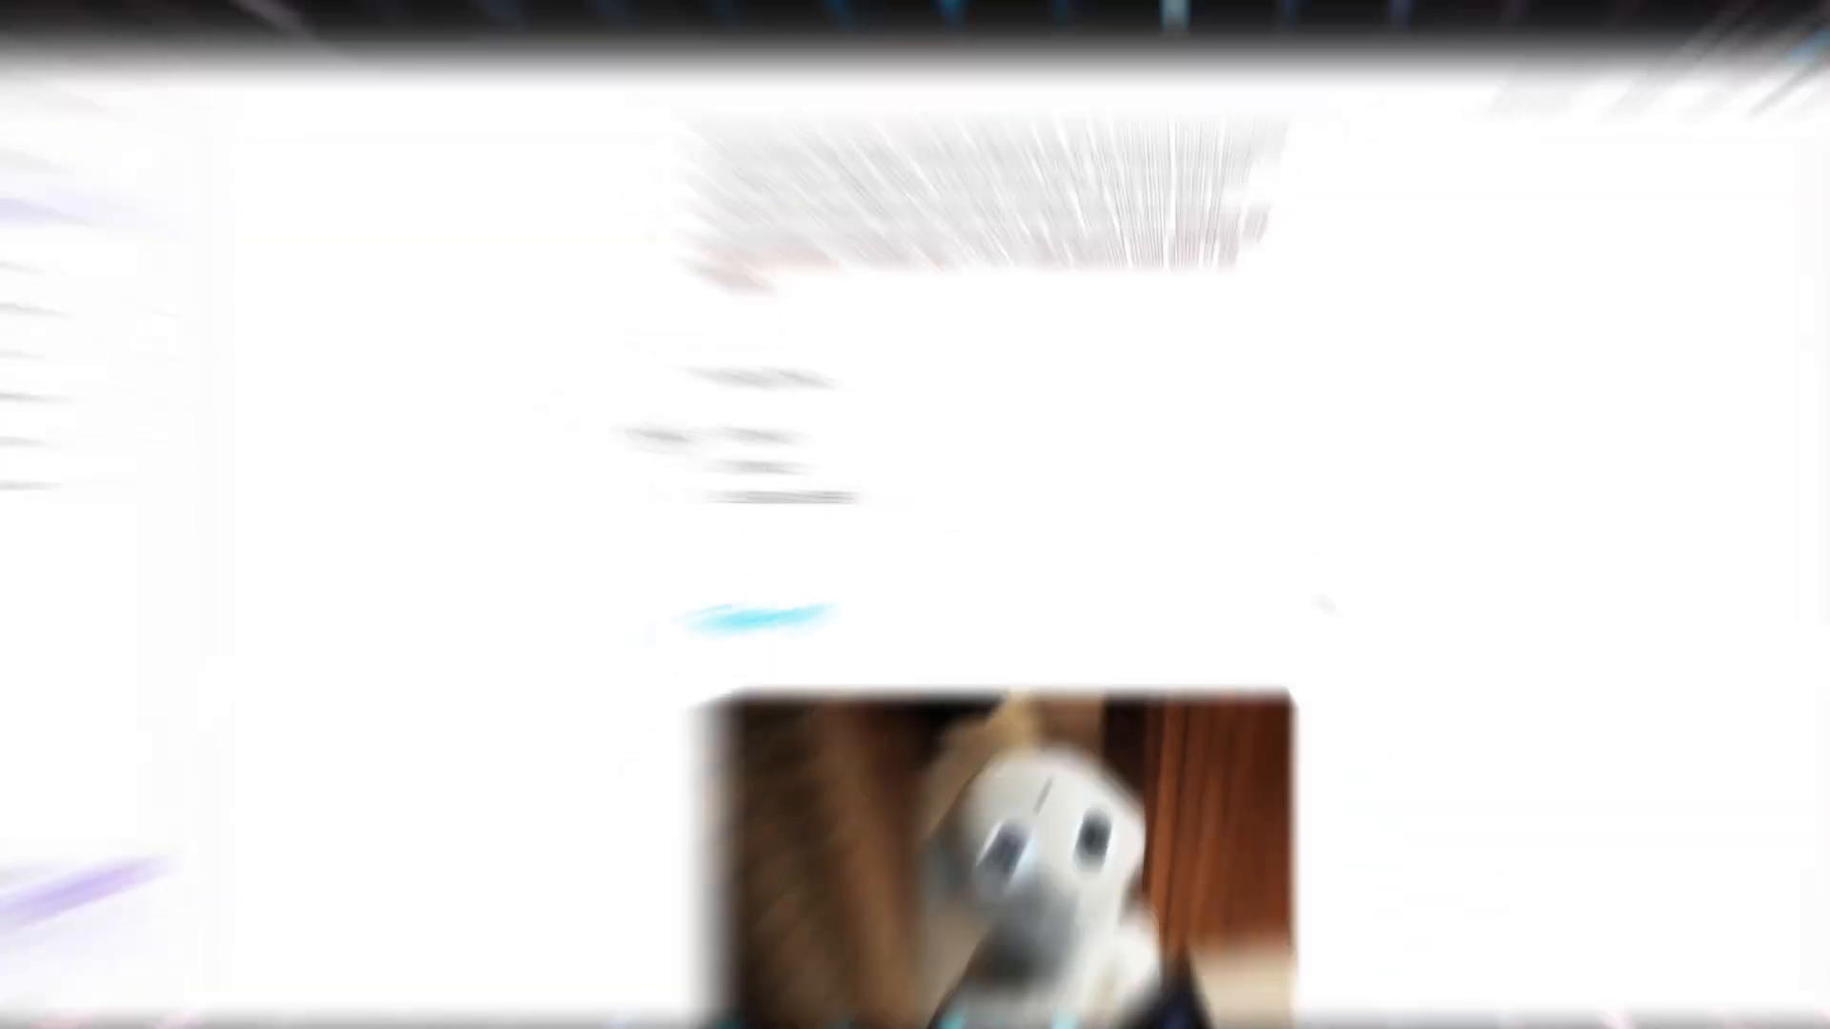
- Add an empty bulleted list and a numbered list with the item "skd" between the email topics and the "Topic #1" heading
{"action": "left_click", "coordinate": [938, 527]}
{"action": "type", "text": "/"}
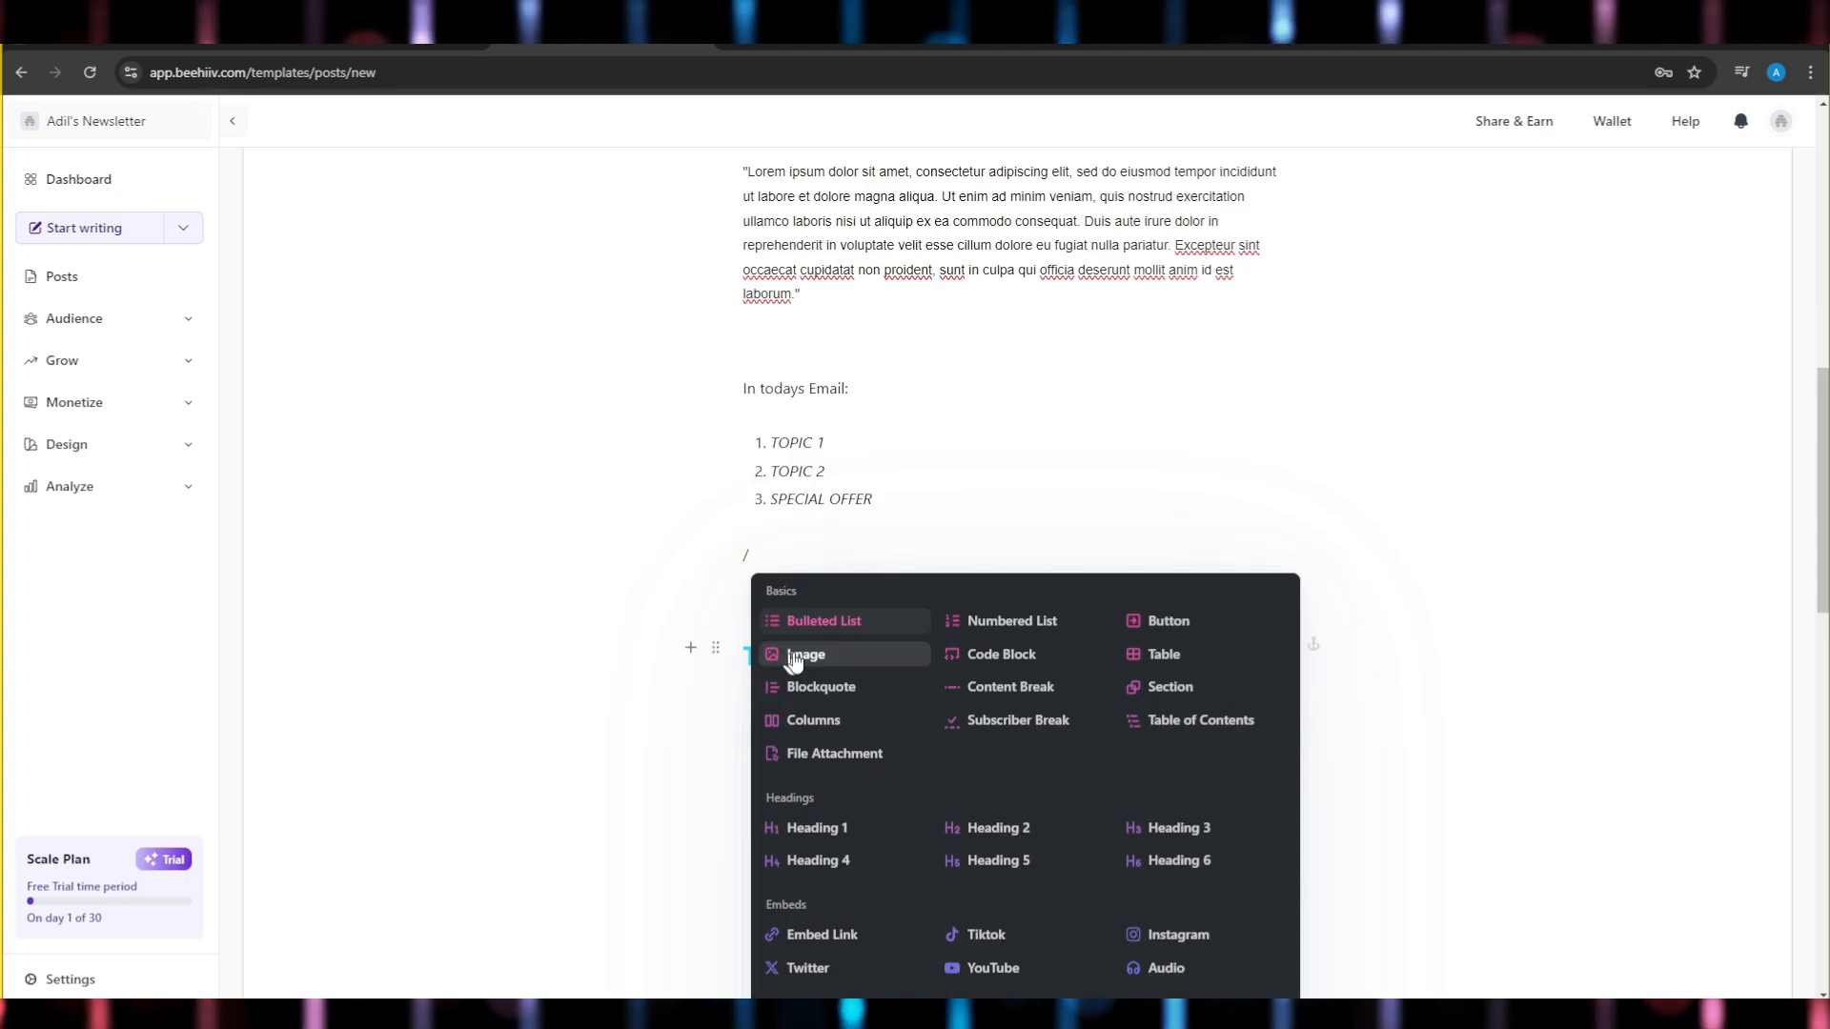
{"action": "scroll", "coordinate": [829, 571], "scroll_direction": "down", "scroll_amount": 2}
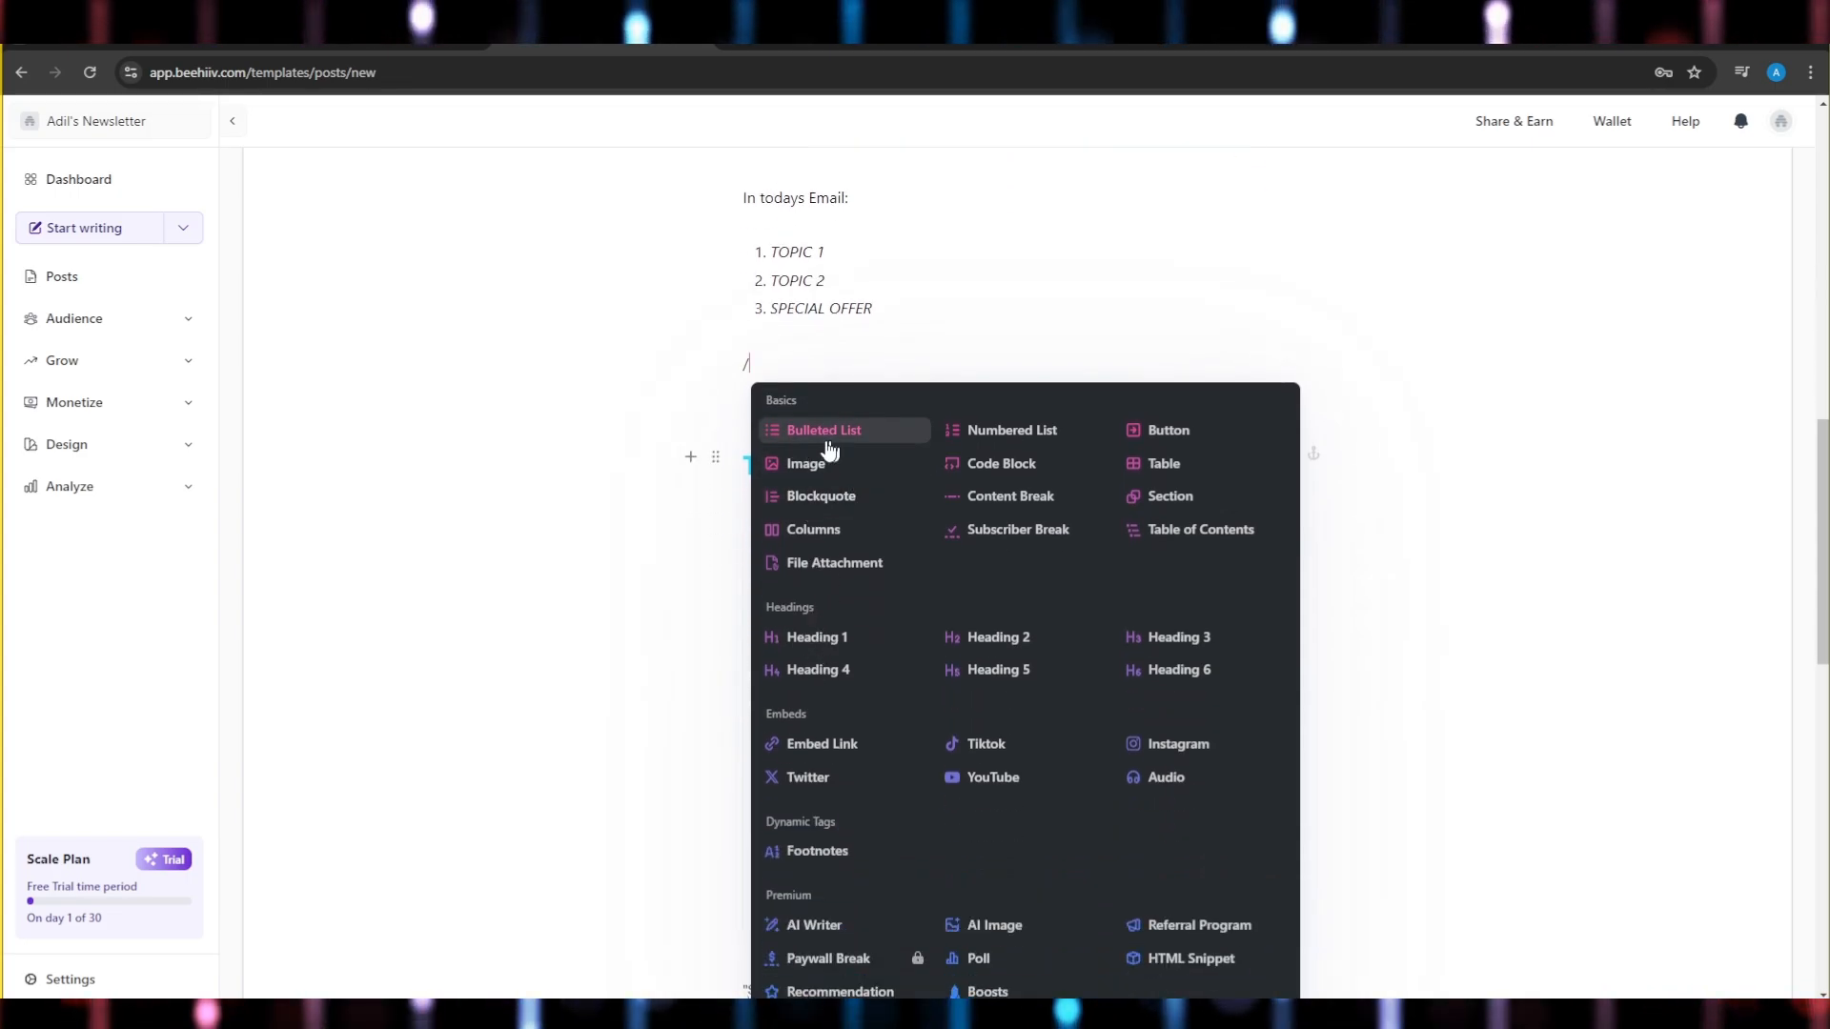
{"action": "left_click", "coordinate": [841, 441]}
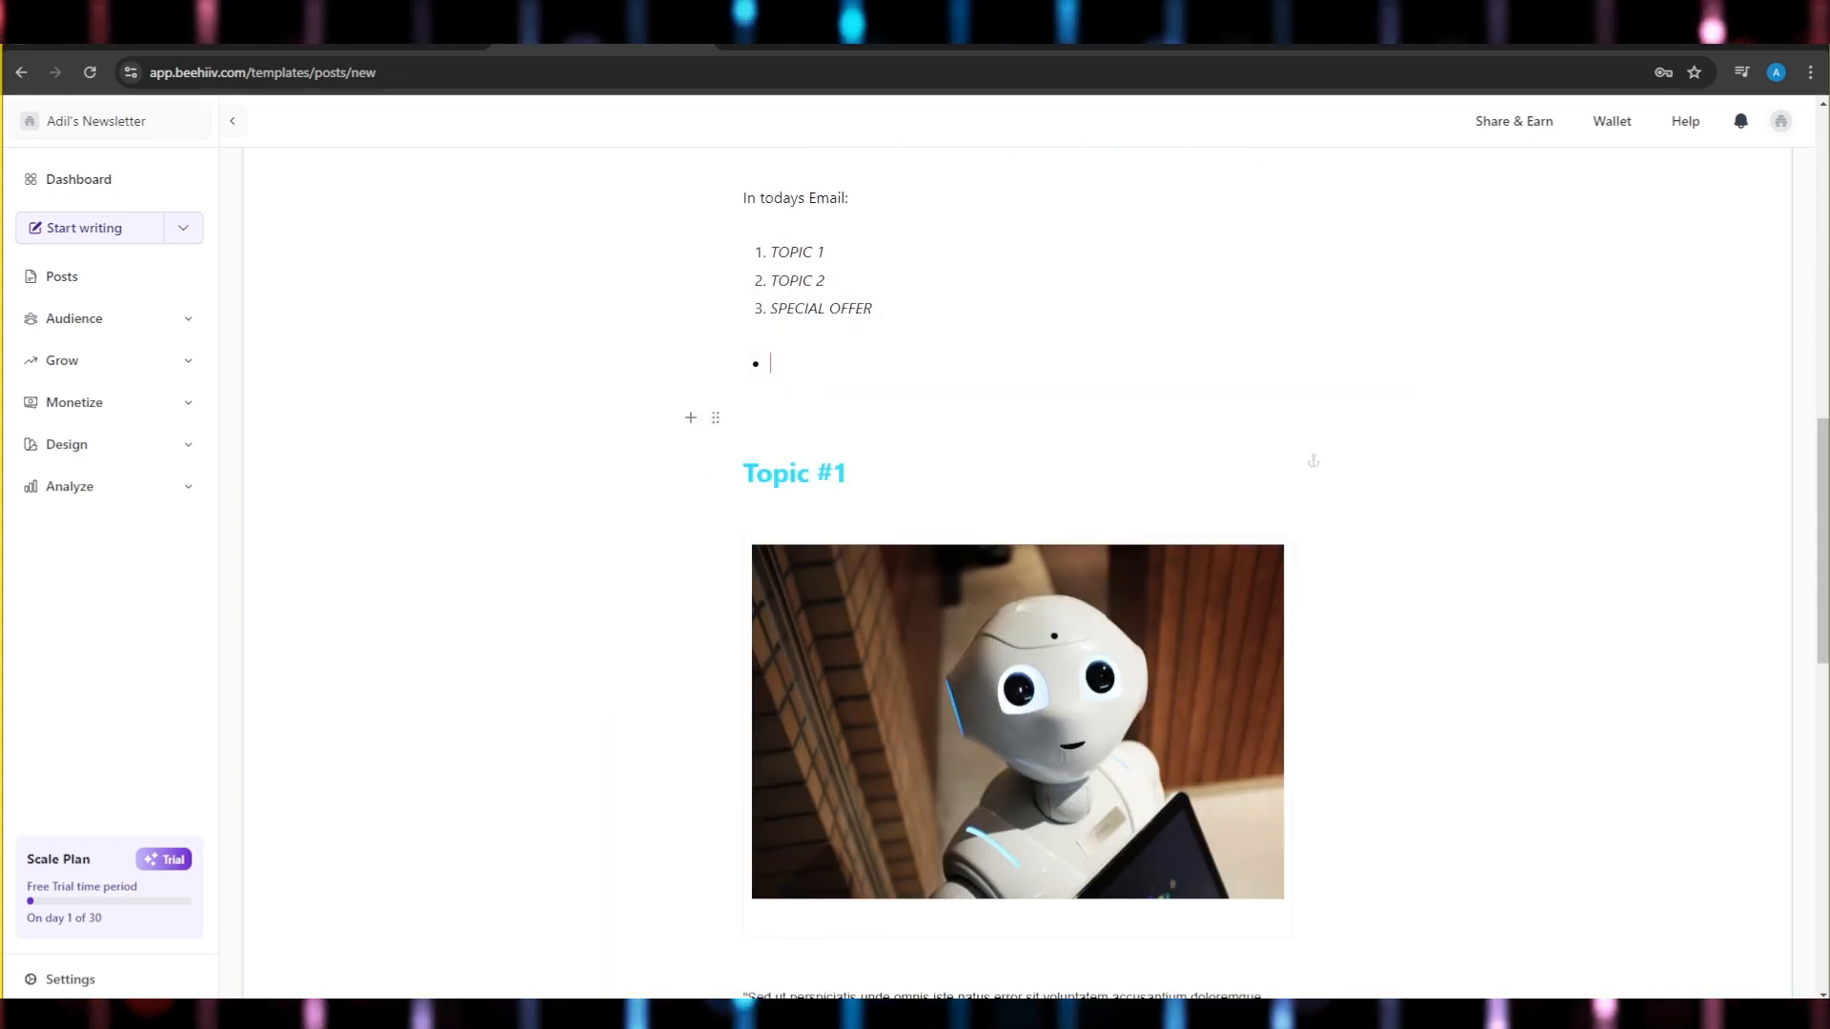
{"action": "left_click", "coordinate": [690, 362]}
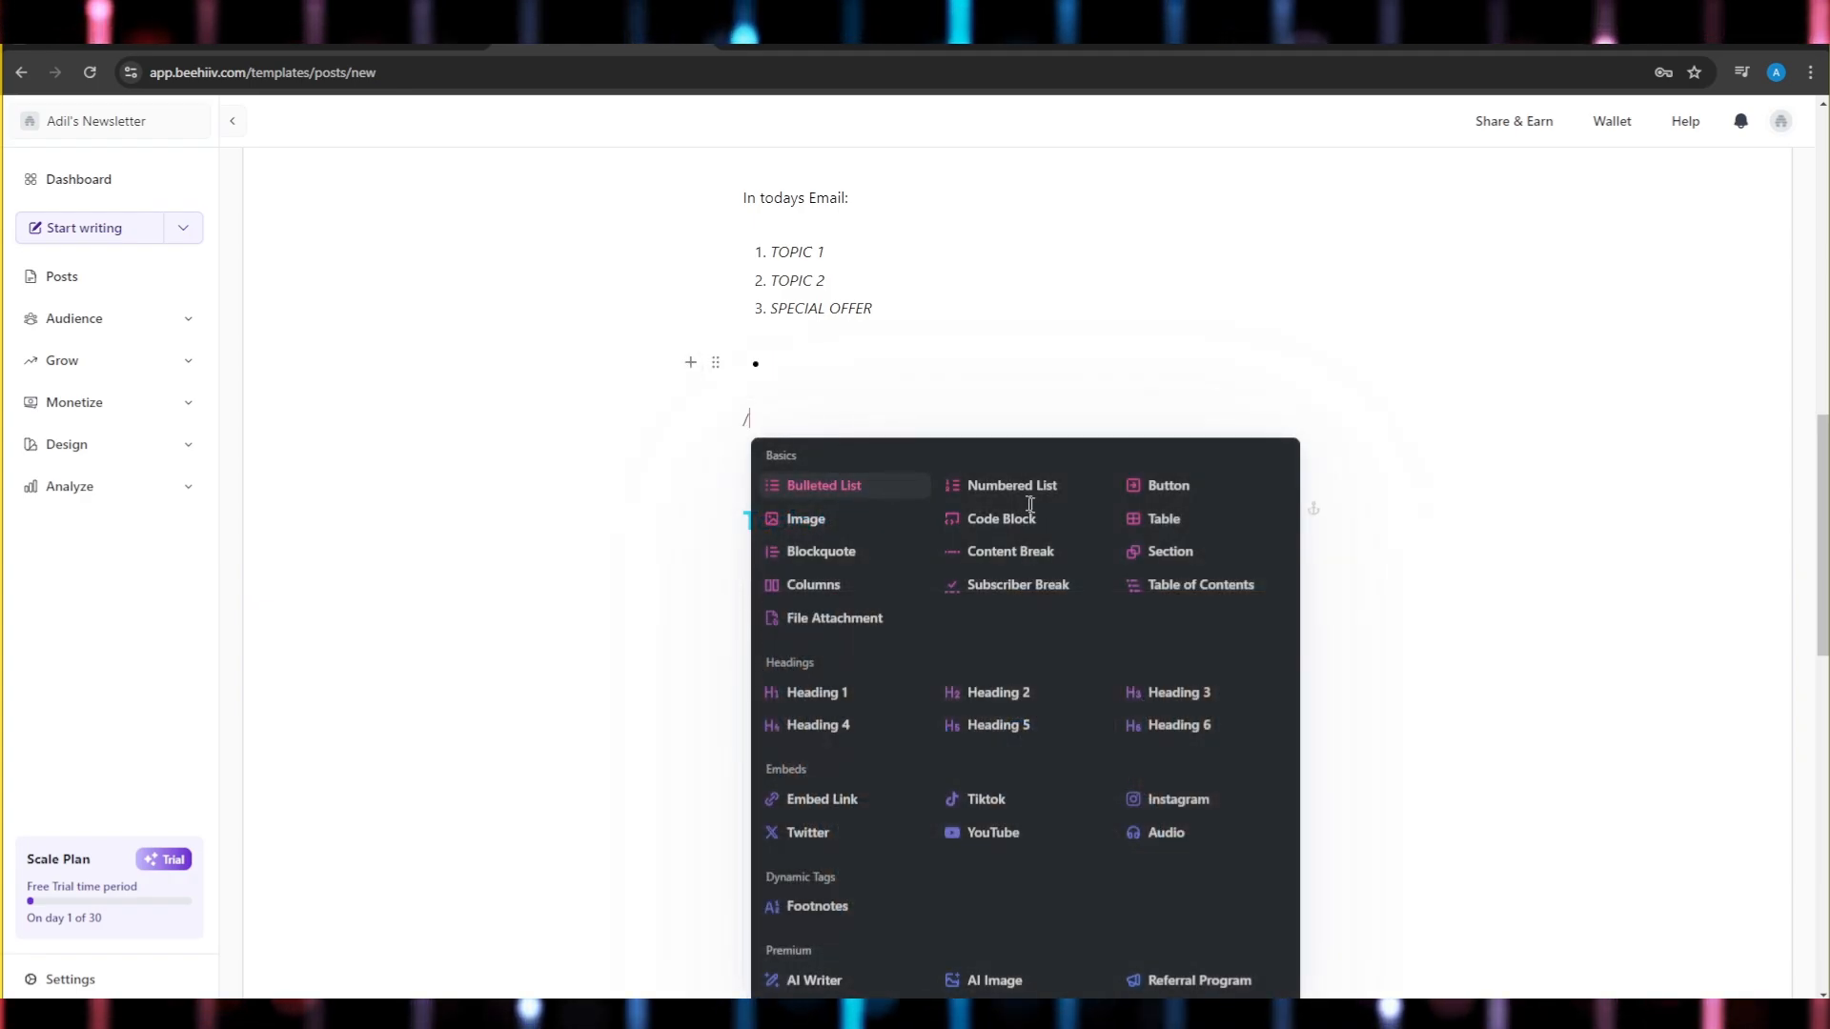
{"action": "key", "text": "Return"}
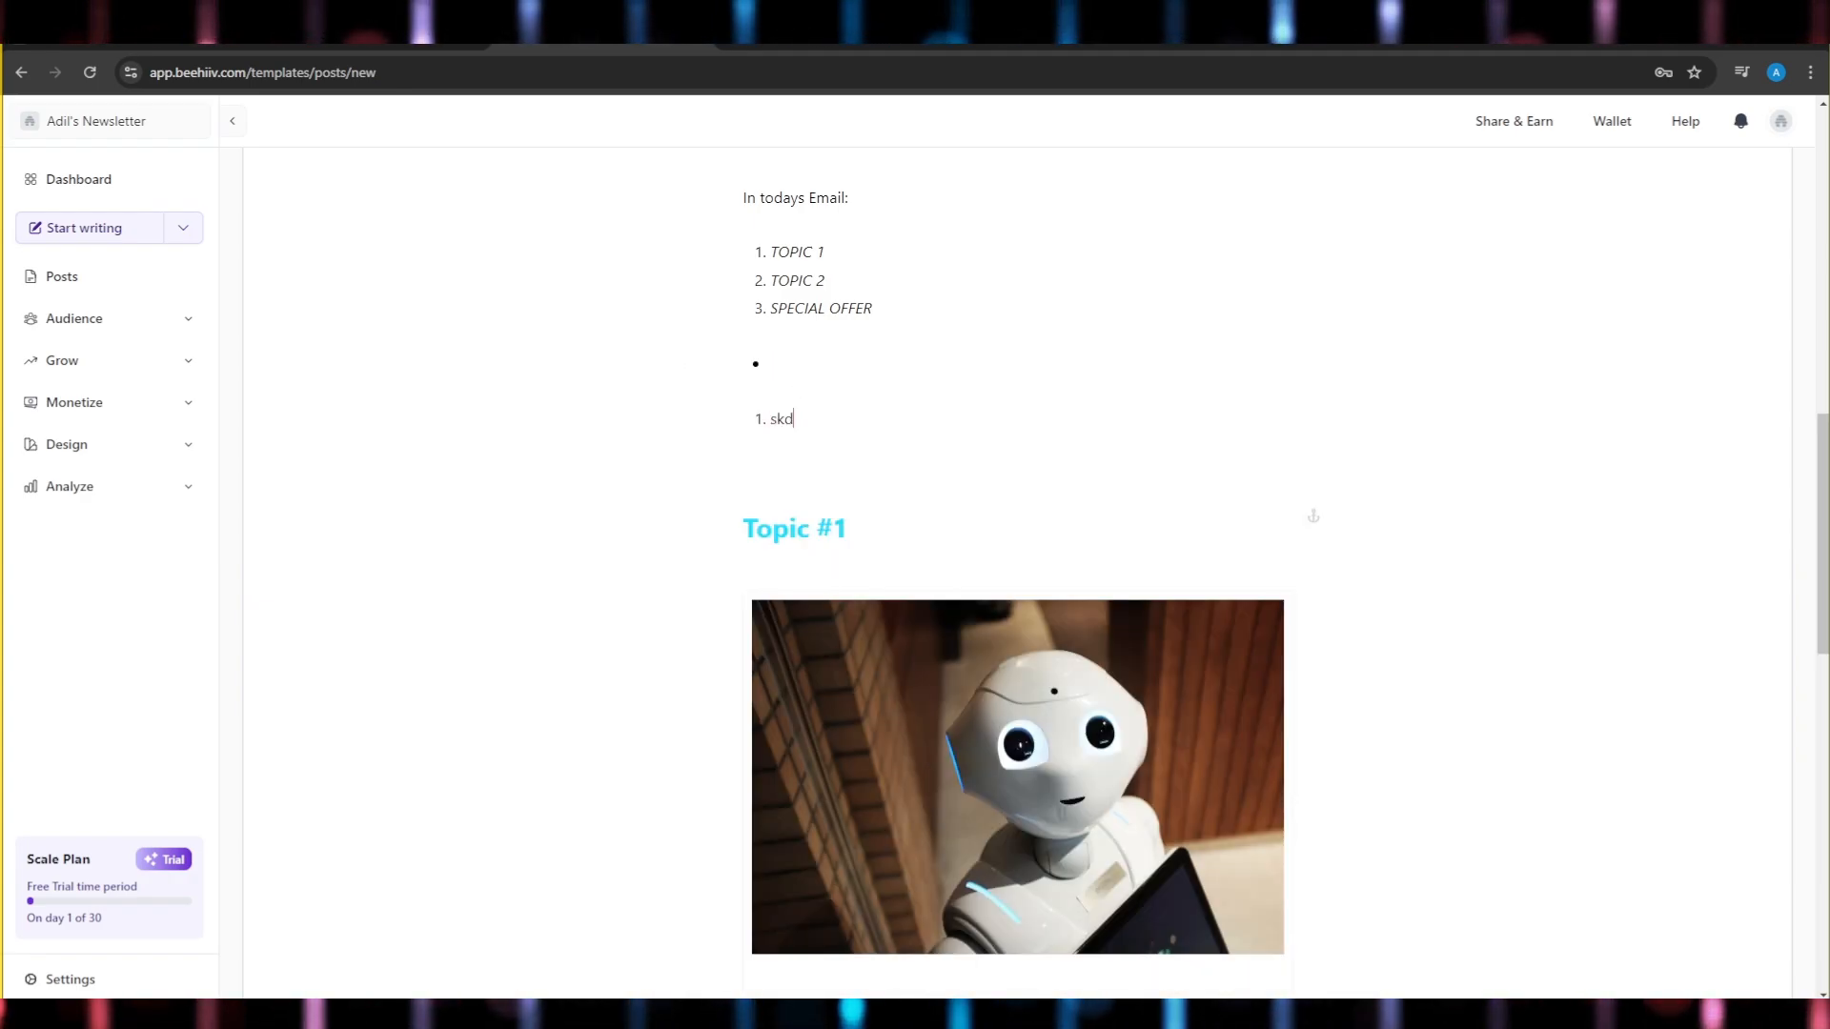
- Delete the trial numbered list and the empty bulleted list between the email topics and the "Topic #1" heading
{"action": "type", "text": "skdskdd"}
{"action": "key", "text": "Return"}
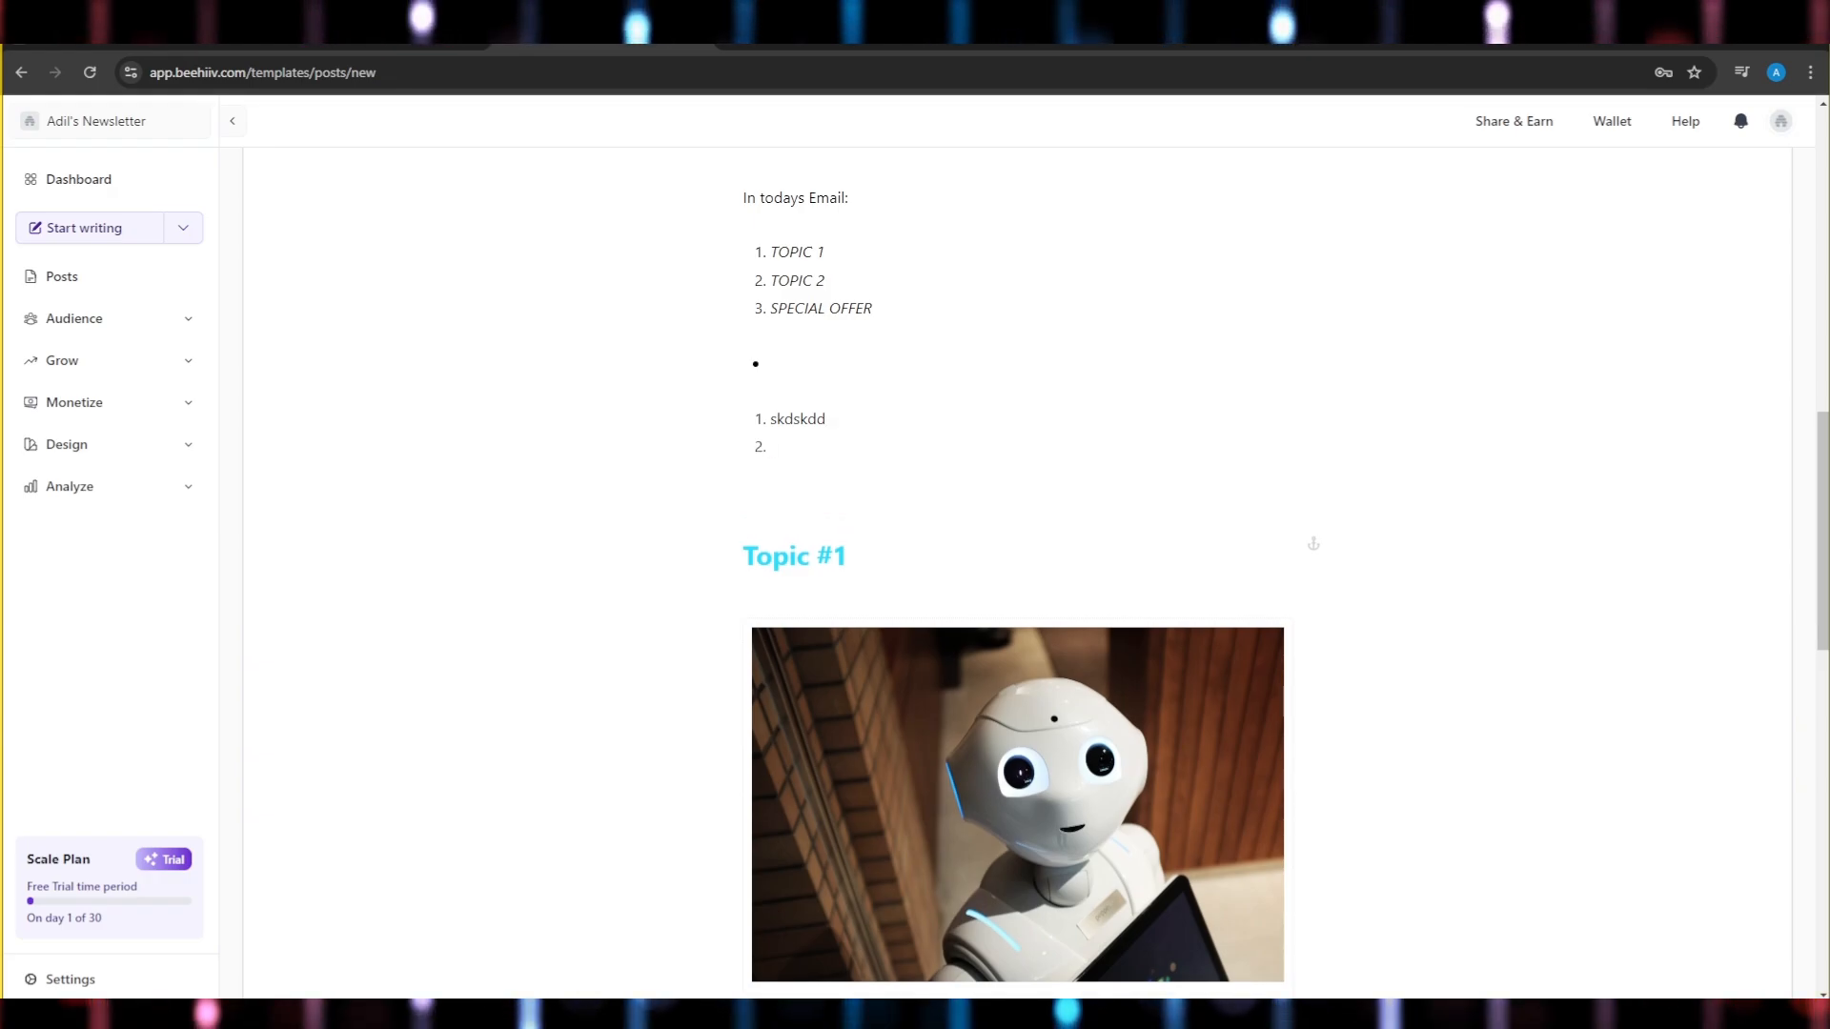
{"action": "key", "text": "BackSpace"}
{"action": "key", "text": "BackSpace"}
{"action": "key", "text": "BackSpace"}
{"action": "key", "text": "BackSpace"}
{"action": "key", "text": "BackSpace"}
{"action": "key", "text": "BackSpace"}
{"action": "key", "text": "BackSpace"}
{"action": "key", "text": "BackSpace"}
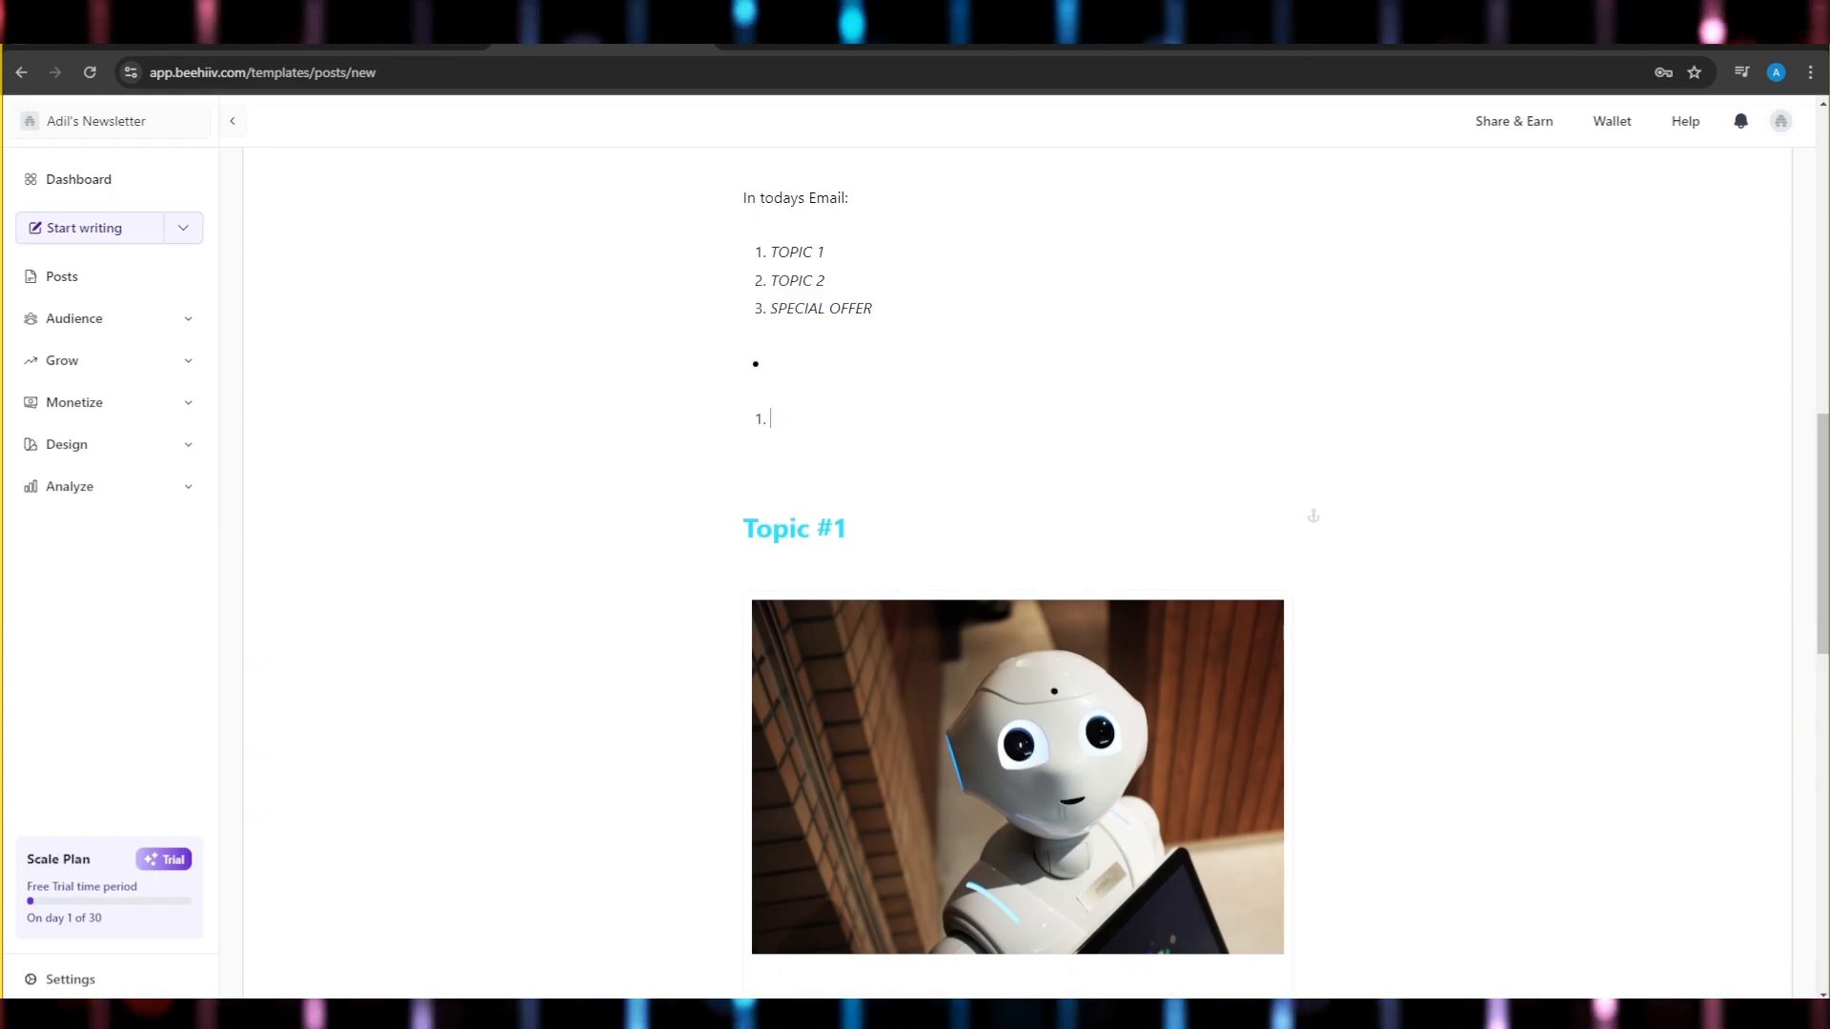
{"action": "key", "text": "BackSpace"}
{"action": "type", "text": "/"}
{"action": "key", "text": "BackSpace"}
{"action": "key", "text": "BackSpace"}
{"action": "key", "text": "BackSpace"}
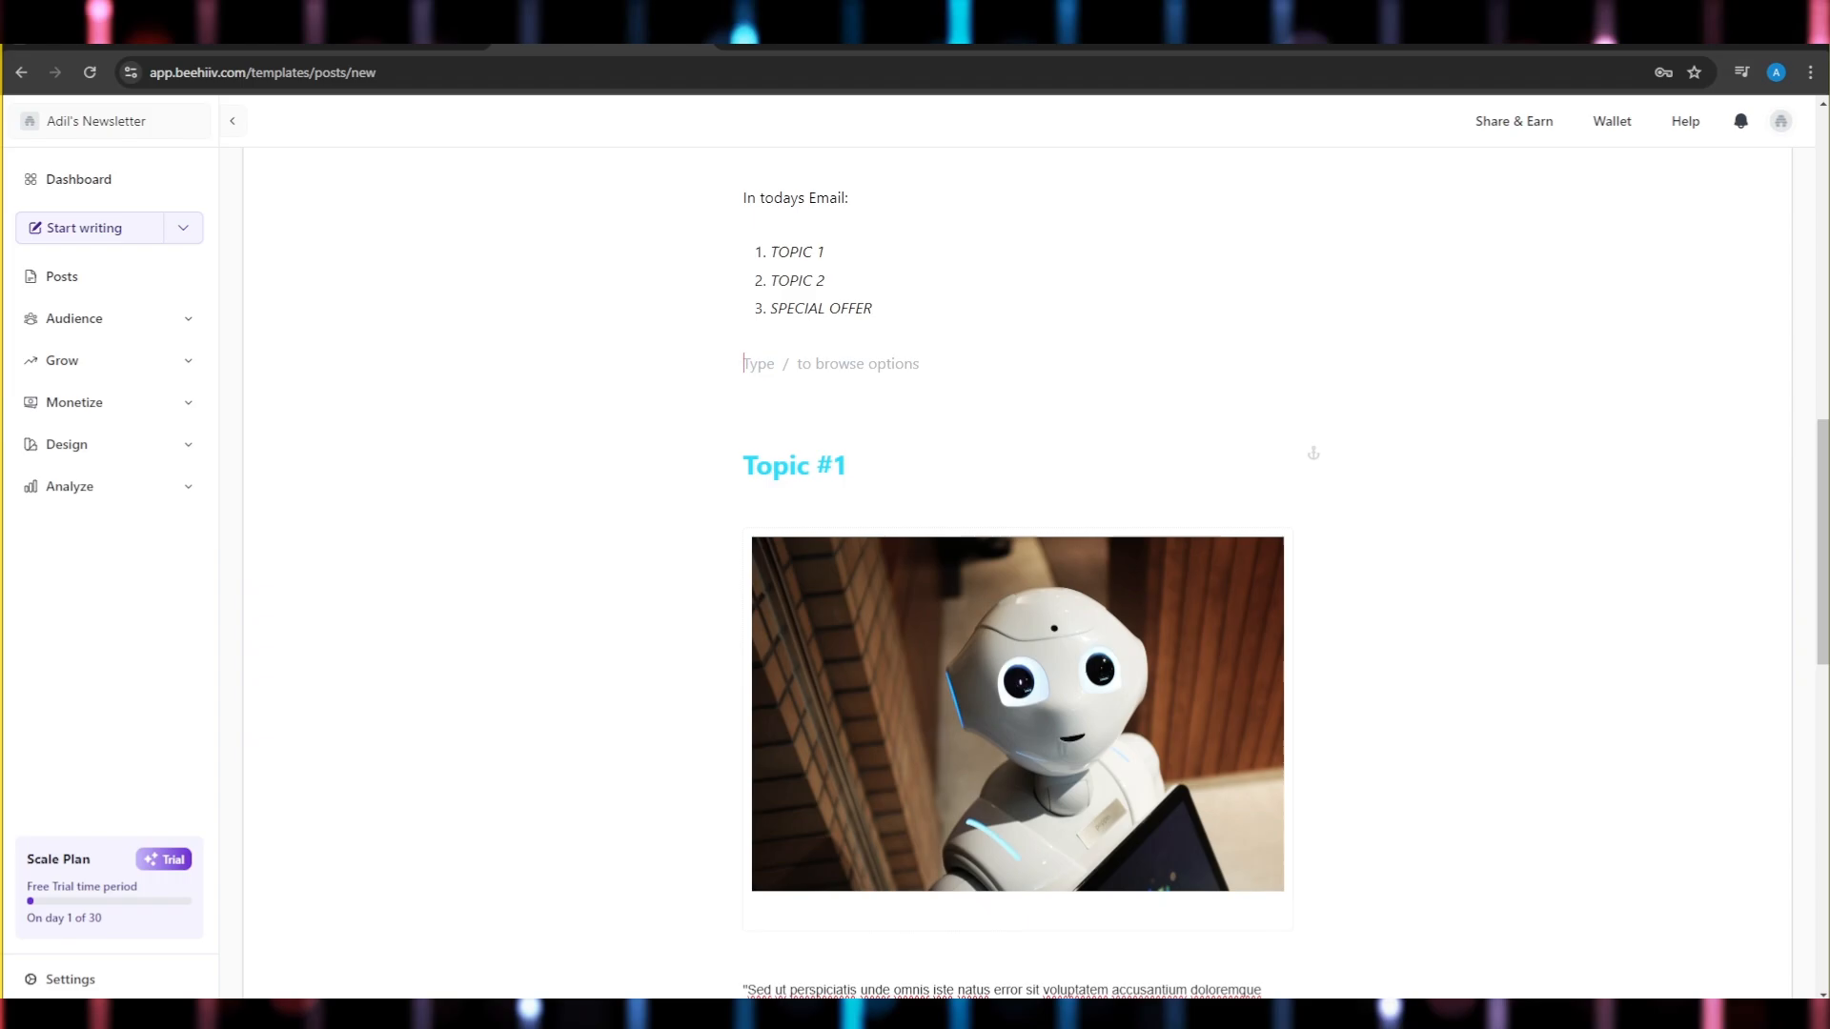
- Select the "Topic #1" heading text to view its formatting options, and look over the surrounding template content
{"action": "scroll", "coordinate": [803, 392], "scroll_direction": "down", "scroll_amount": 3}
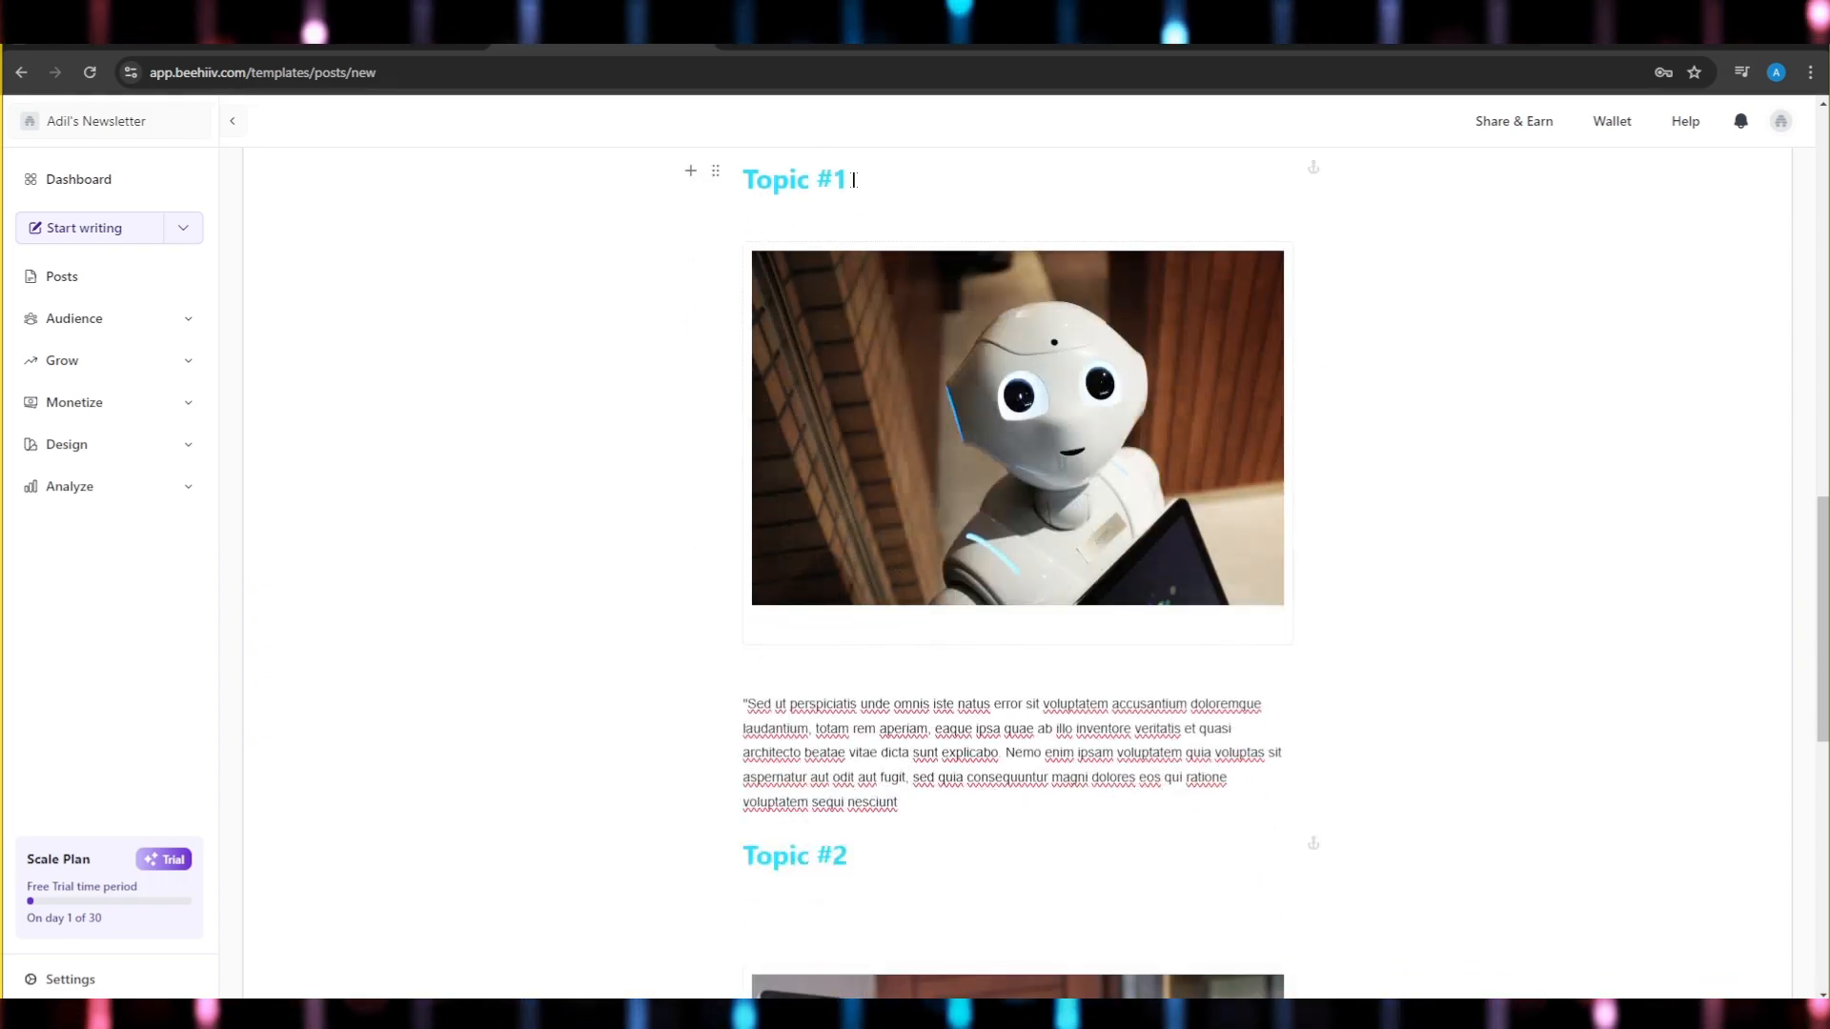
{"action": "left_click_drag", "start_coordinate": [854, 180], "coordinate": [720, 194]}
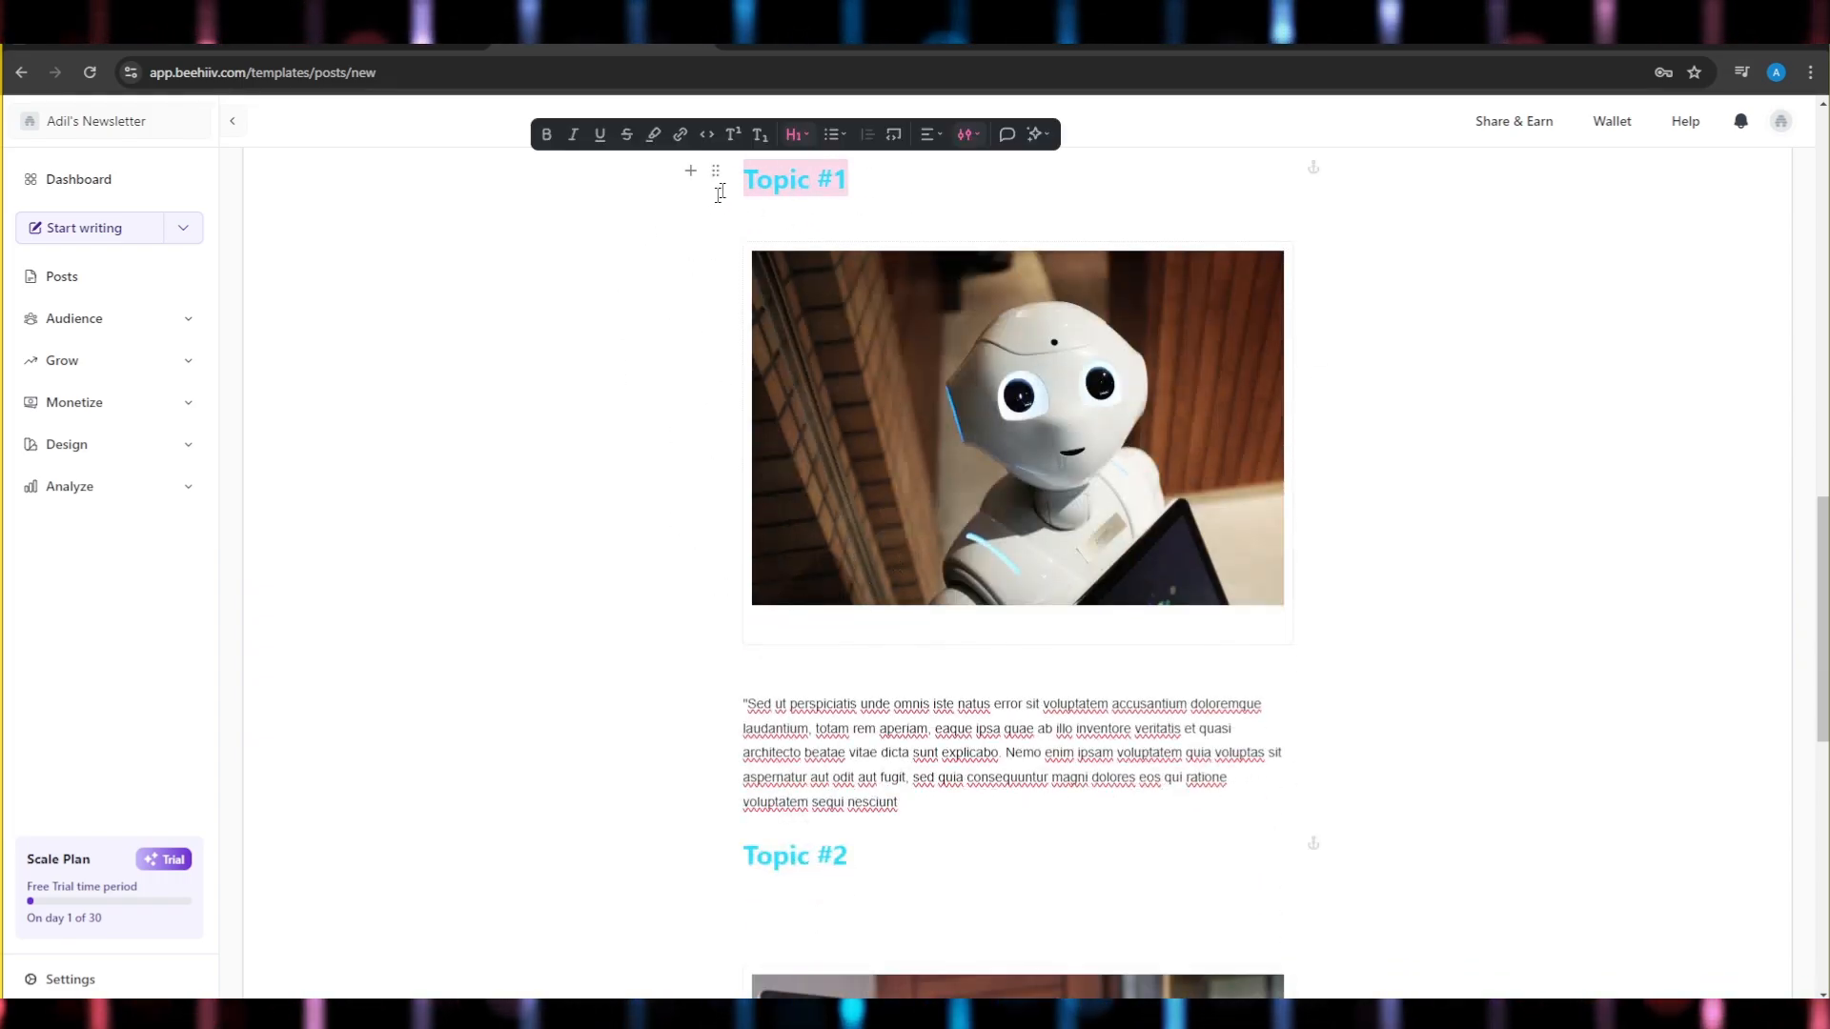
{"action": "scroll", "coordinate": [977, 471], "scroll_direction": "down", "scroll_amount": 9}
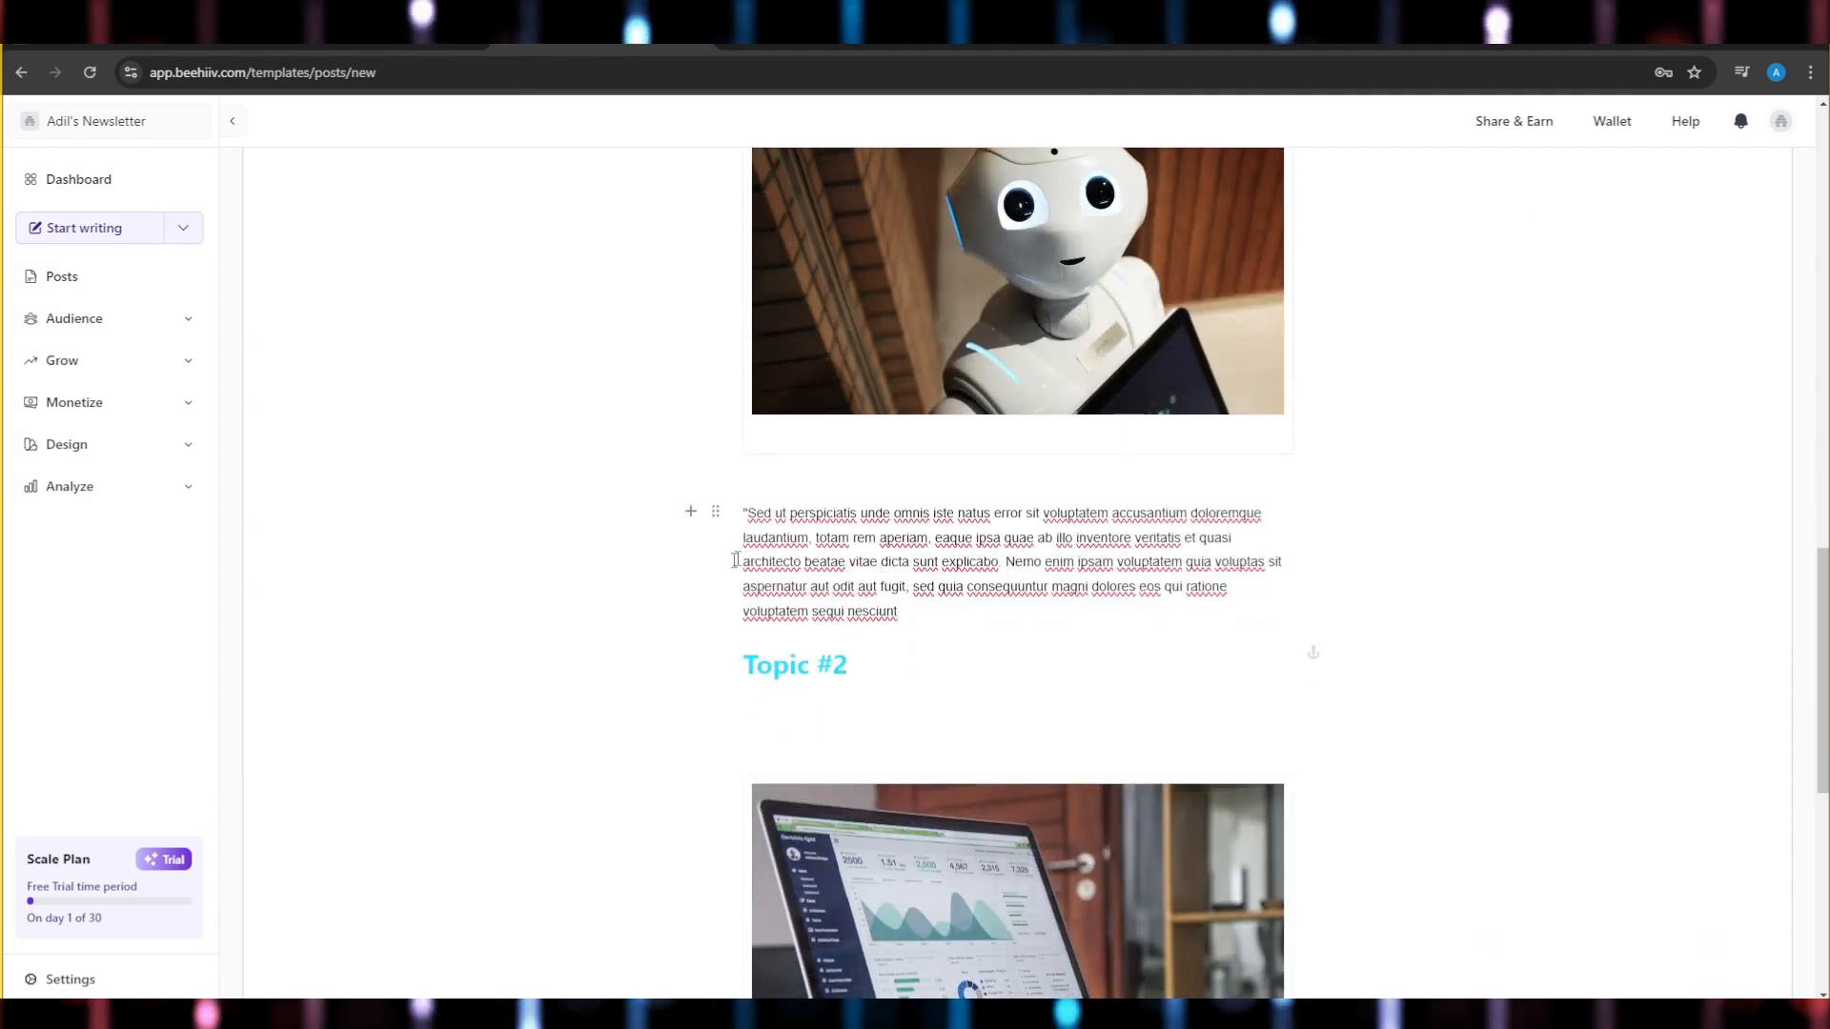
{"action": "scroll", "coordinate": [938, 651], "scroll_direction": "up", "scroll_amount": 8}
{"action": "scroll", "coordinate": [939, 651], "scroll_direction": "up", "scroll_amount": 10}
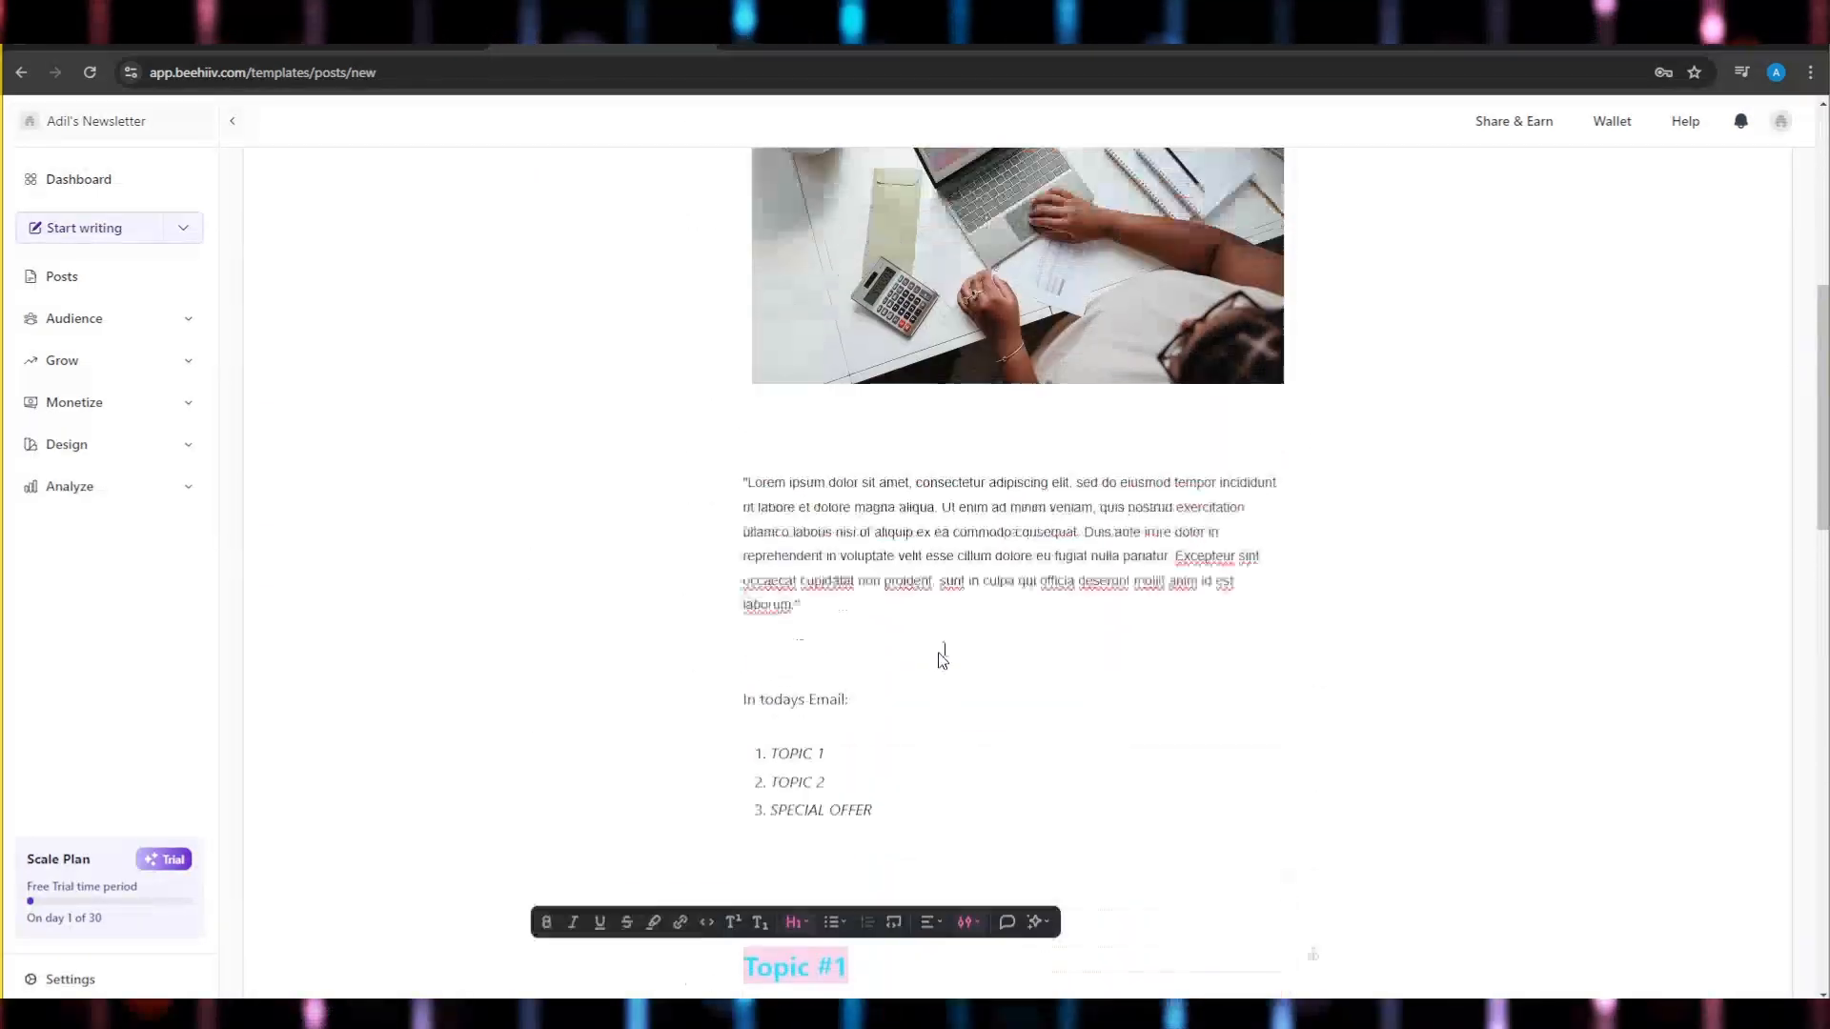
- Preview the template as a desktop email, look through its topic sections and close the preview
{"action": "left_click", "coordinate": [1778, 394]}
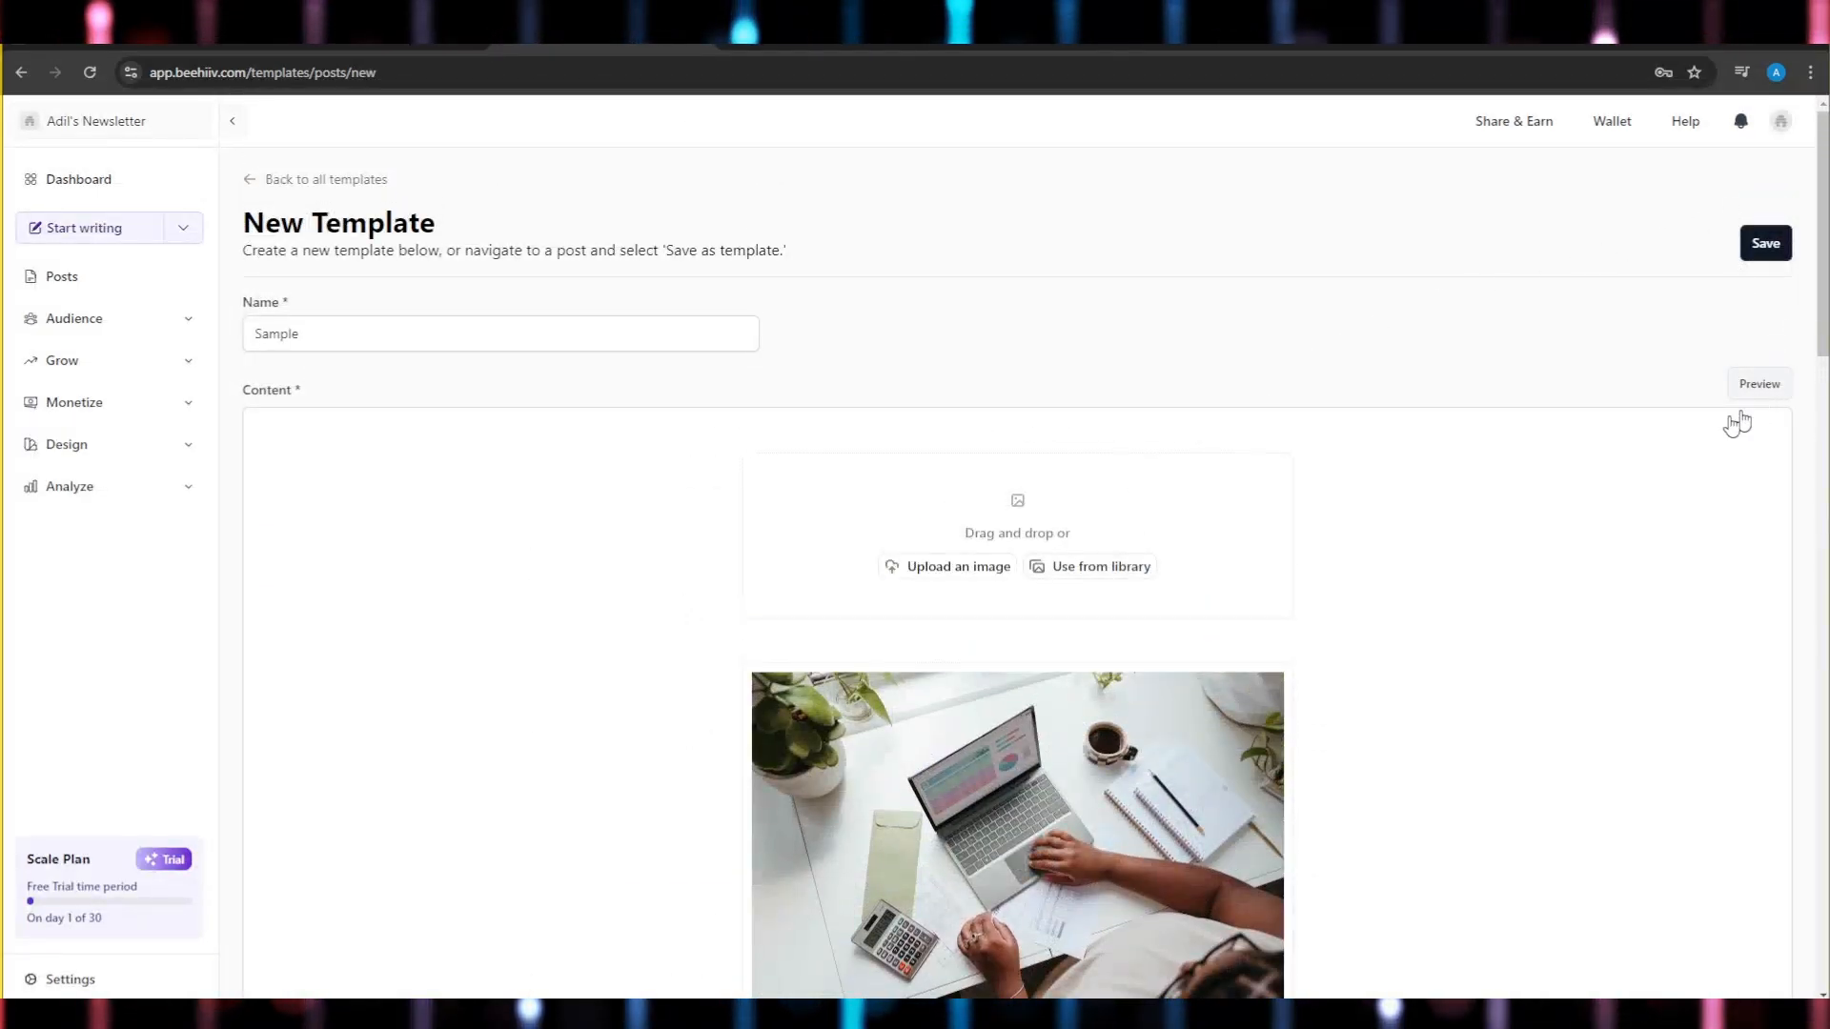
{"action": "scroll", "coordinate": [1002, 531], "scroll_direction": "down", "scroll_amount": 3}
{"action": "scroll", "coordinate": [1003, 531], "scroll_direction": "down", "scroll_amount": 12}
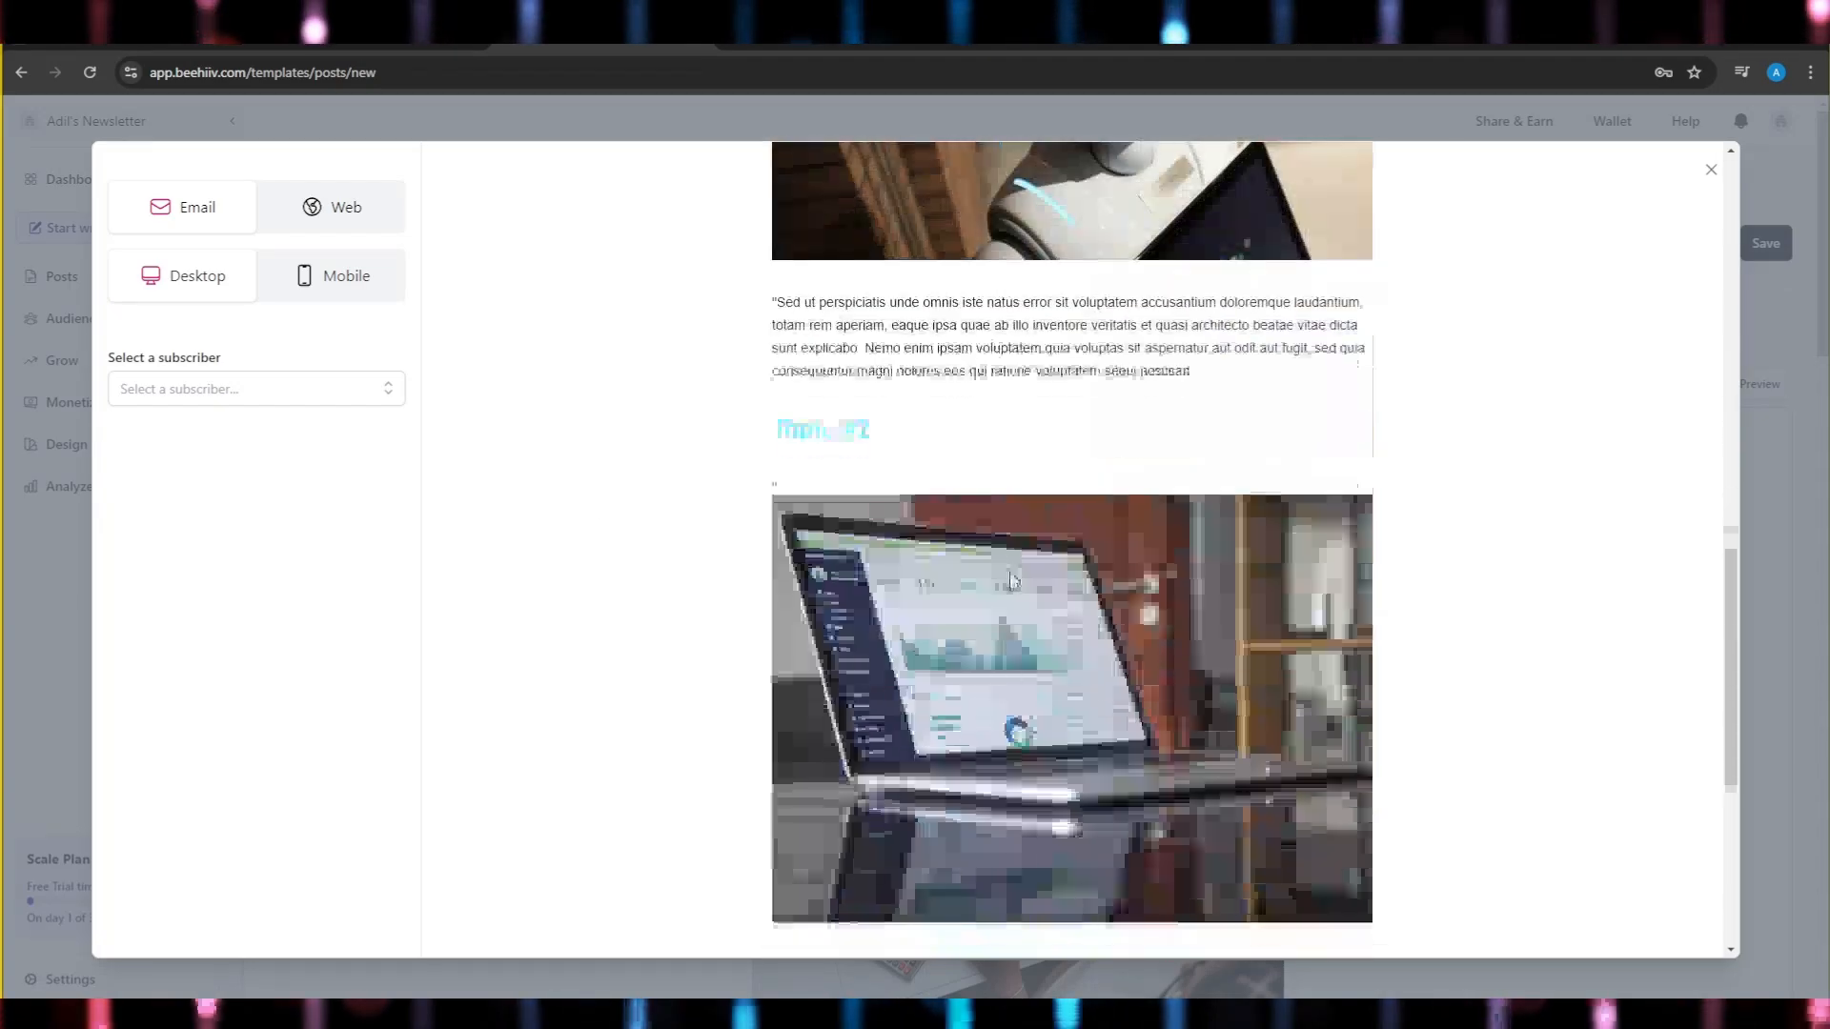
{"action": "scroll", "coordinate": [1102, 613], "scroll_direction": "up", "scroll_amount": 6}
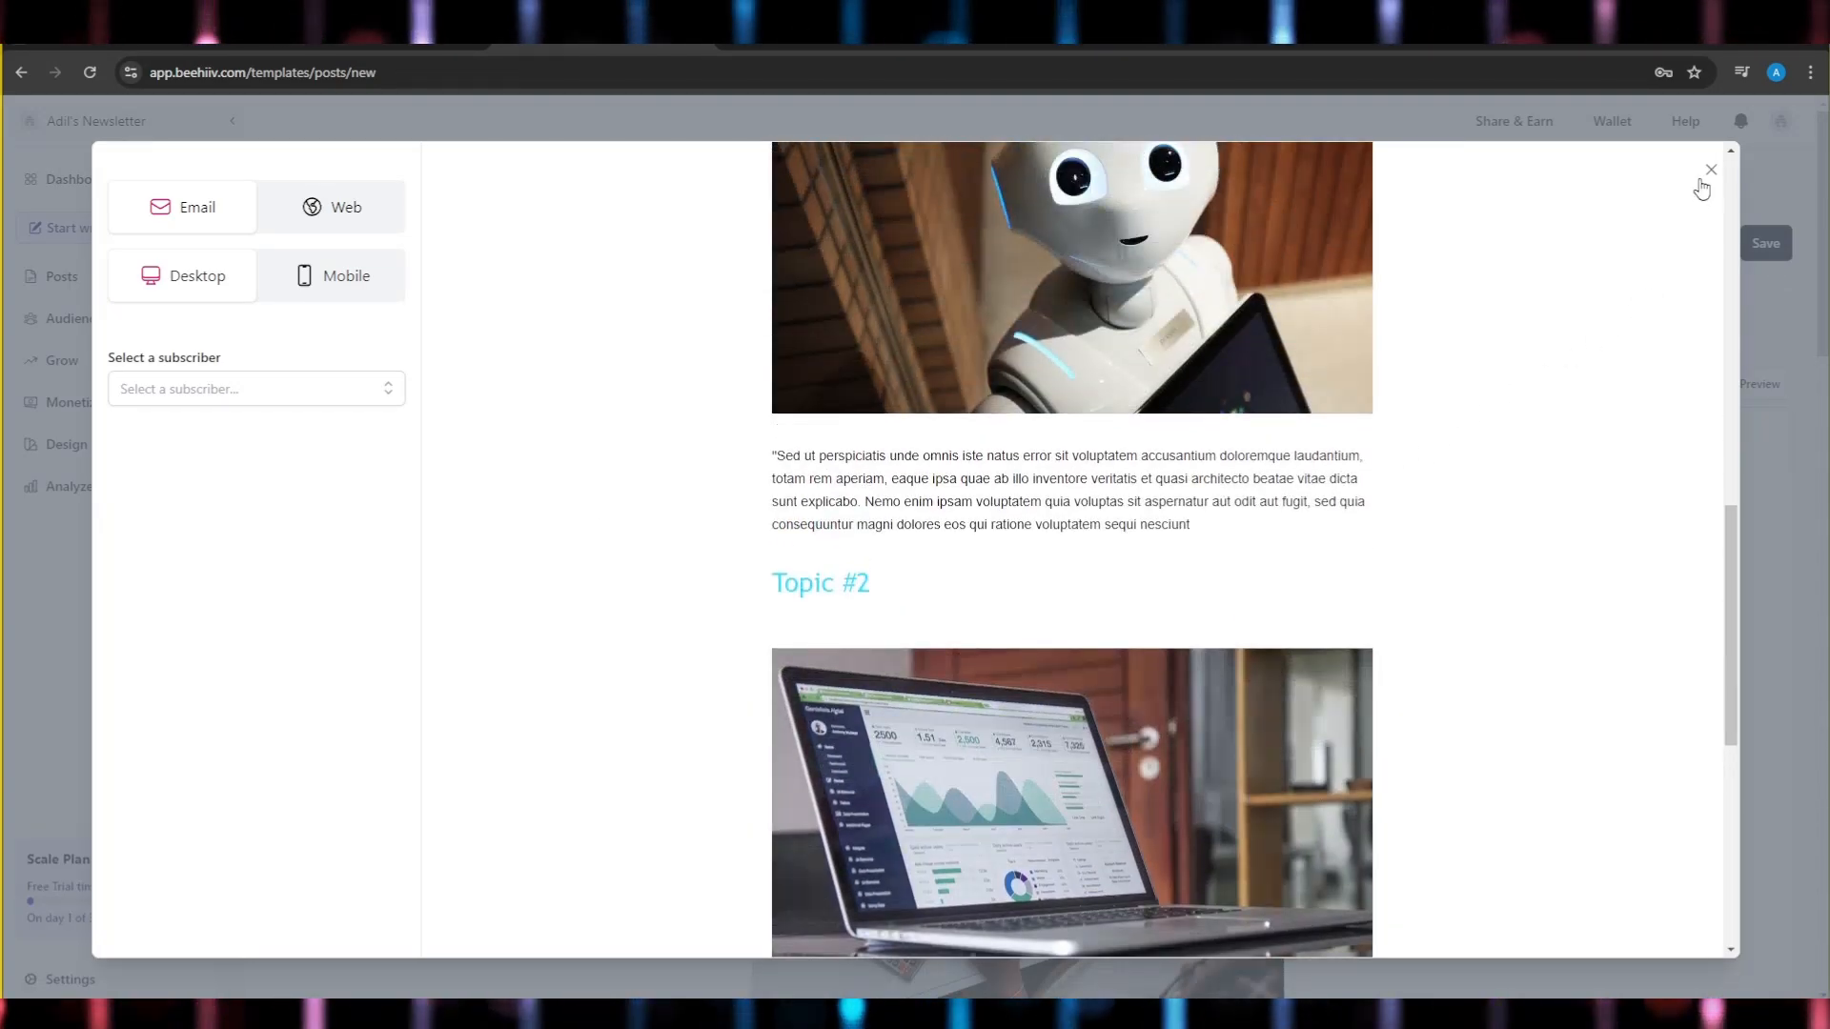
{"action": "left_click", "coordinate": [1711, 170]}
- Insert a button with the Subscribe preset below the existing Subscribe button and align it to the right
{"action": "scroll", "coordinate": [1313, 651], "scroll_direction": "down", "scroll_amount": 8}
{"action": "scroll", "coordinate": [1313, 651], "scroll_direction": "down", "scroll_amount": 15}
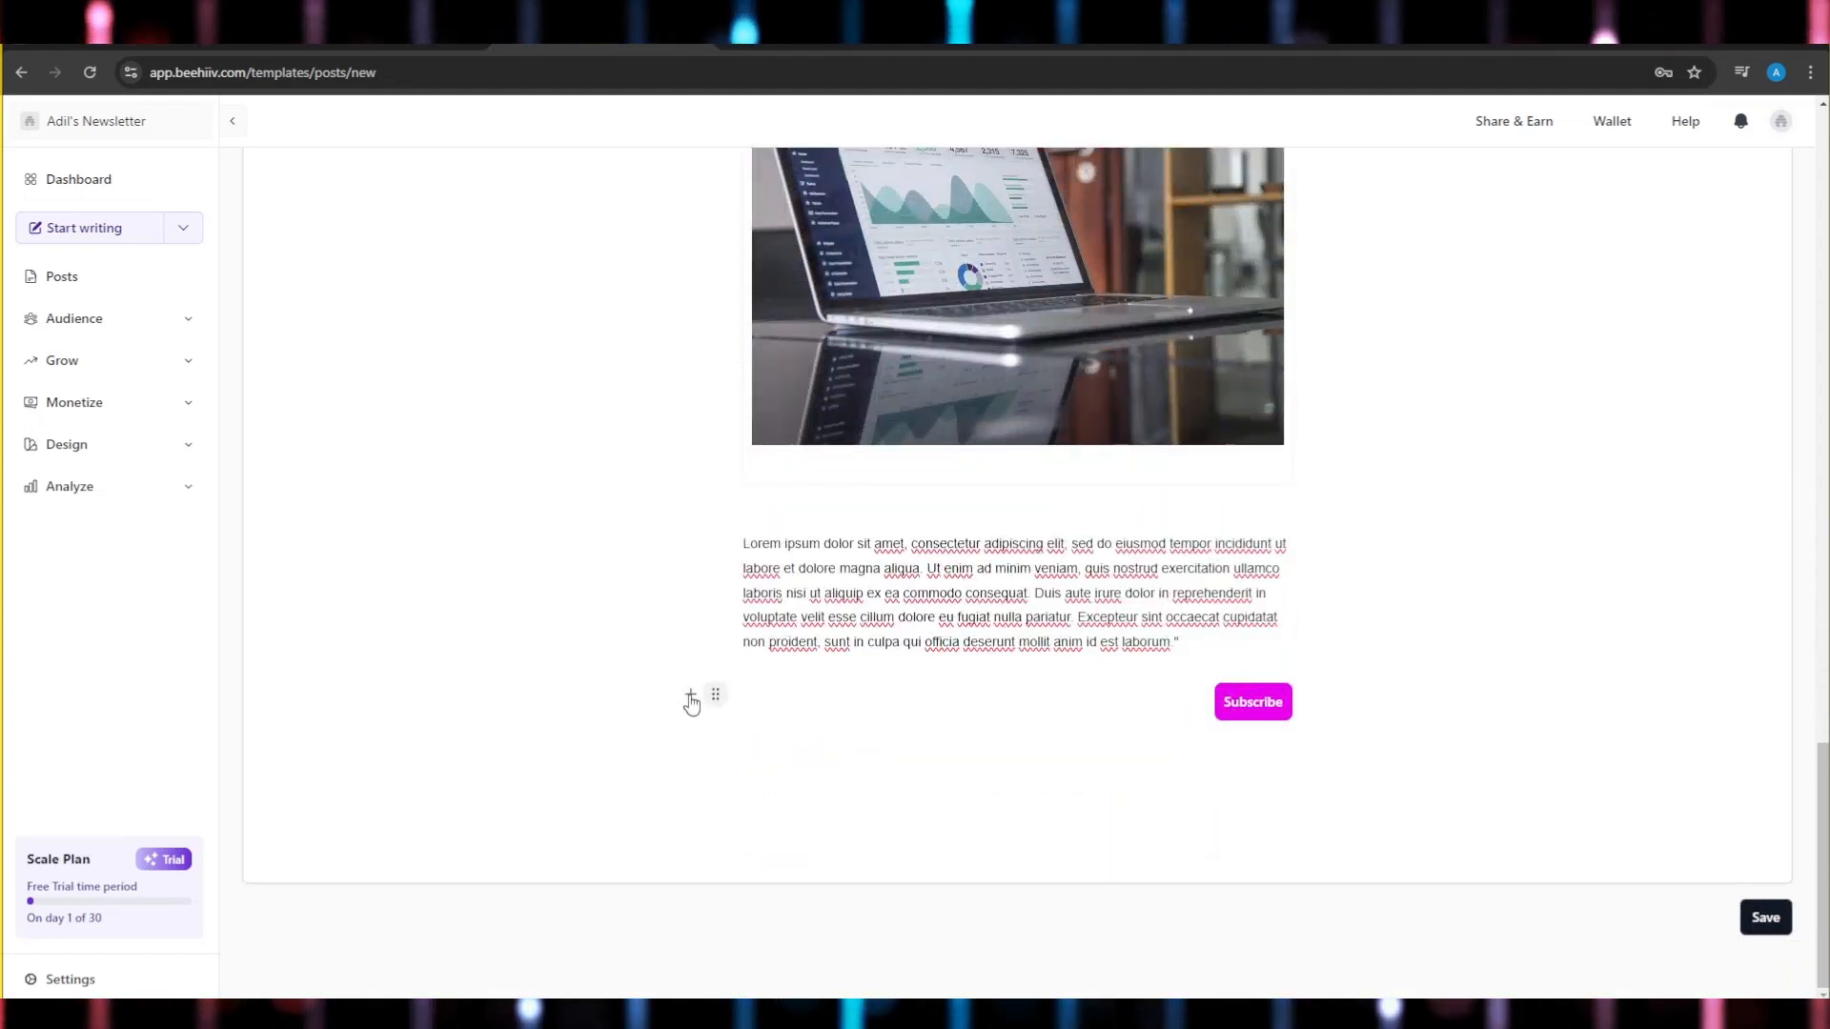
{"action": "left_click", "coordinate": [690, 694]}
{"action": "scroll", "coordinate": [952, 833], "scroll_direction": "down", "scroll_amount": 5}
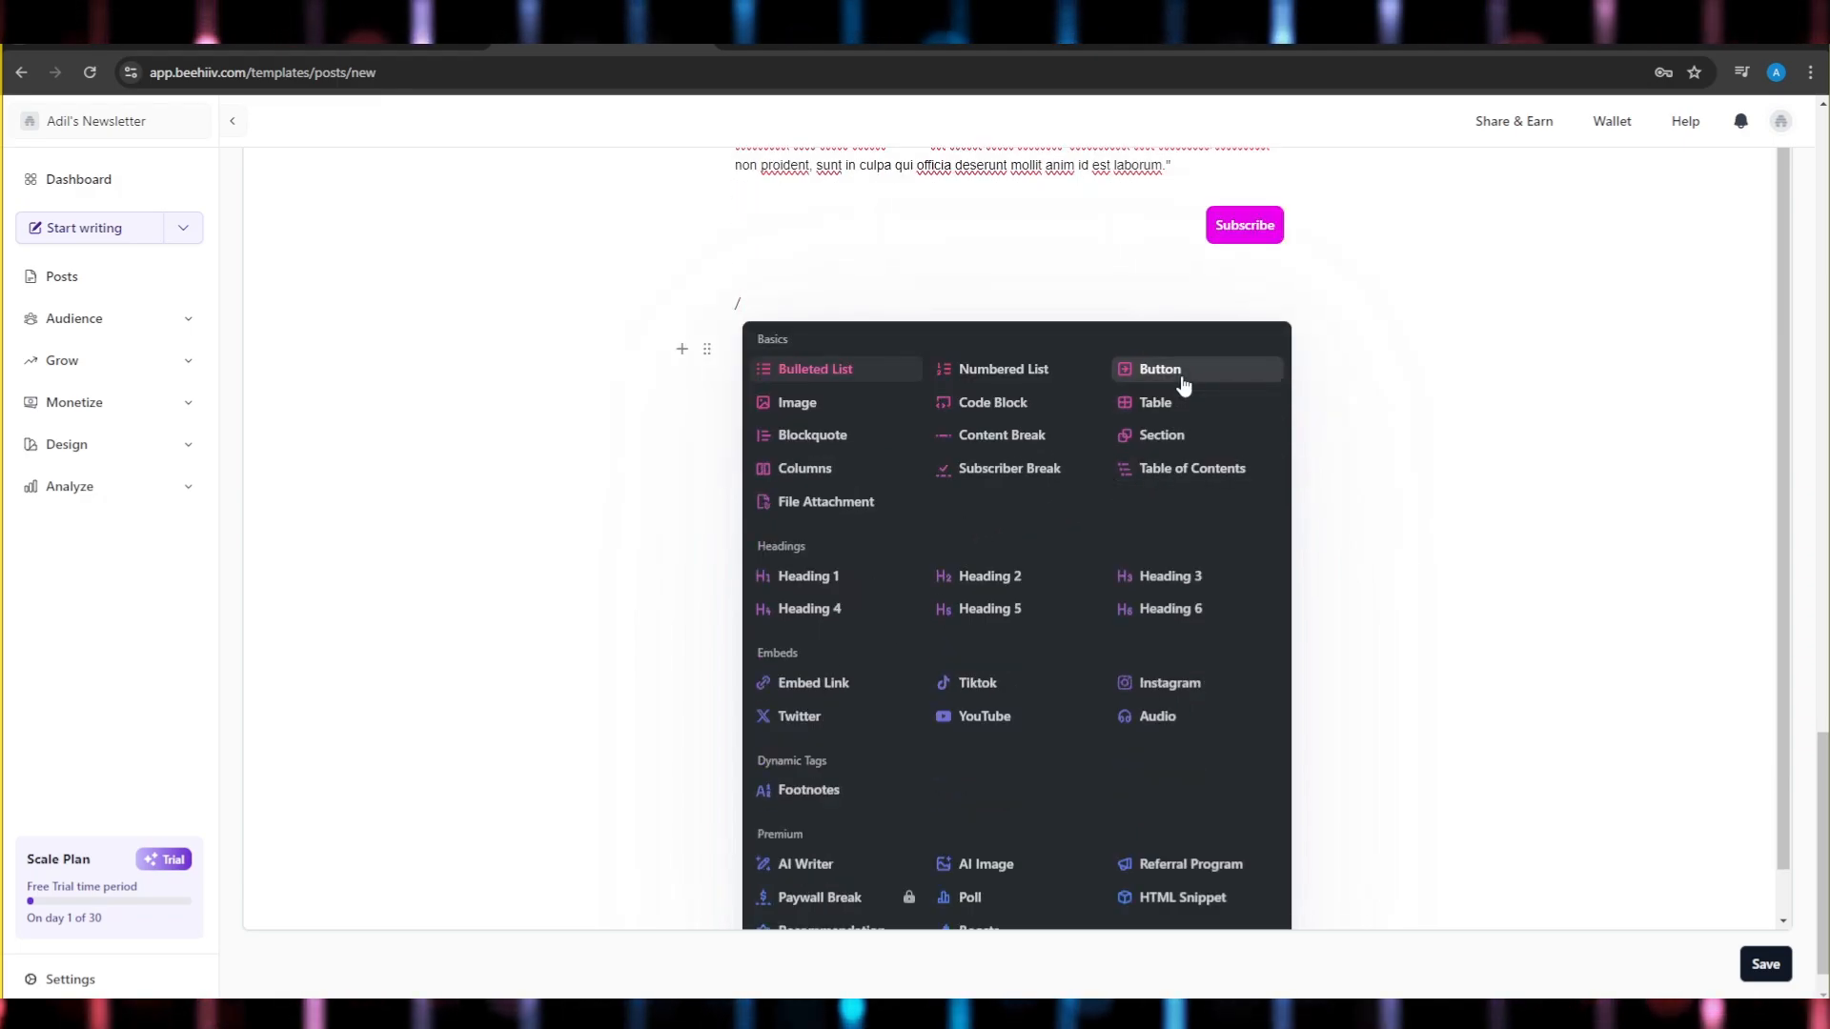
{"action": "left_click", "coordinate": [1180, 375]}
{"action": "scroll", "coordinate": [795, 853], "scroll_direction": "down", "scroll_amount": 4}
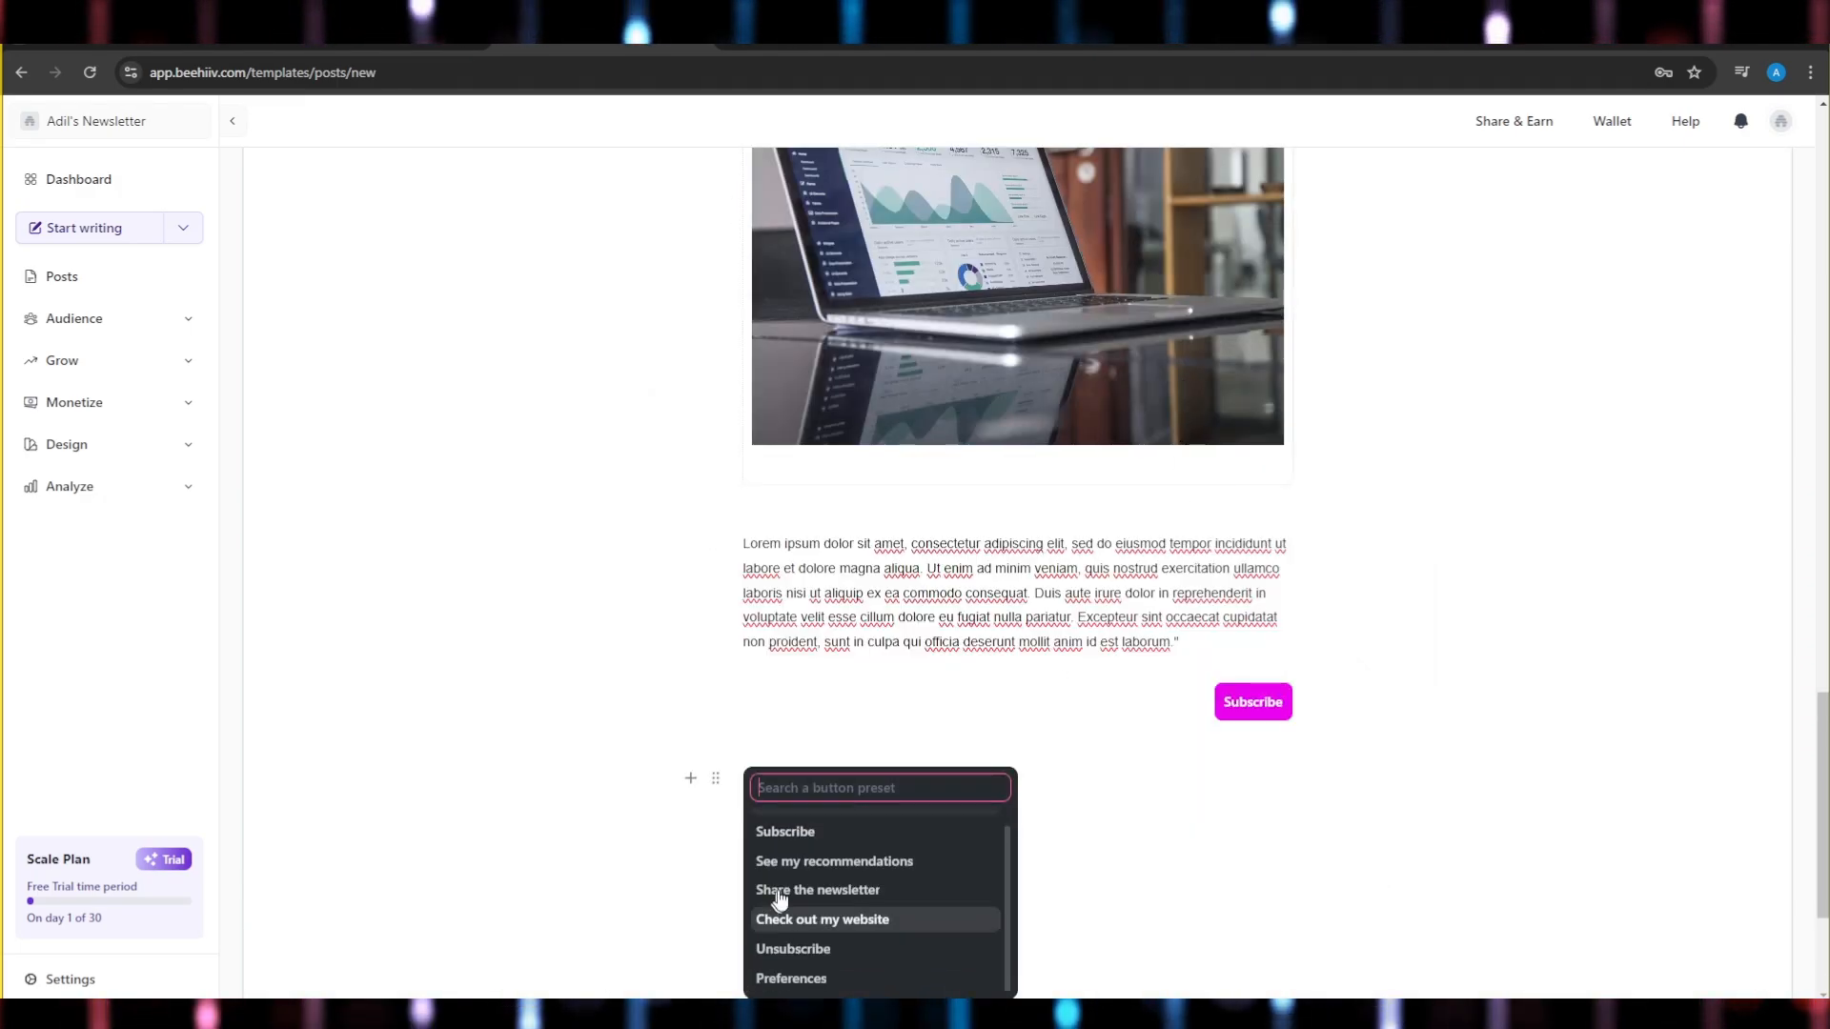
{"action": "scroll", "coordinate": [872, 634], "scroll_direction": "up", "scroll_amount": 1}
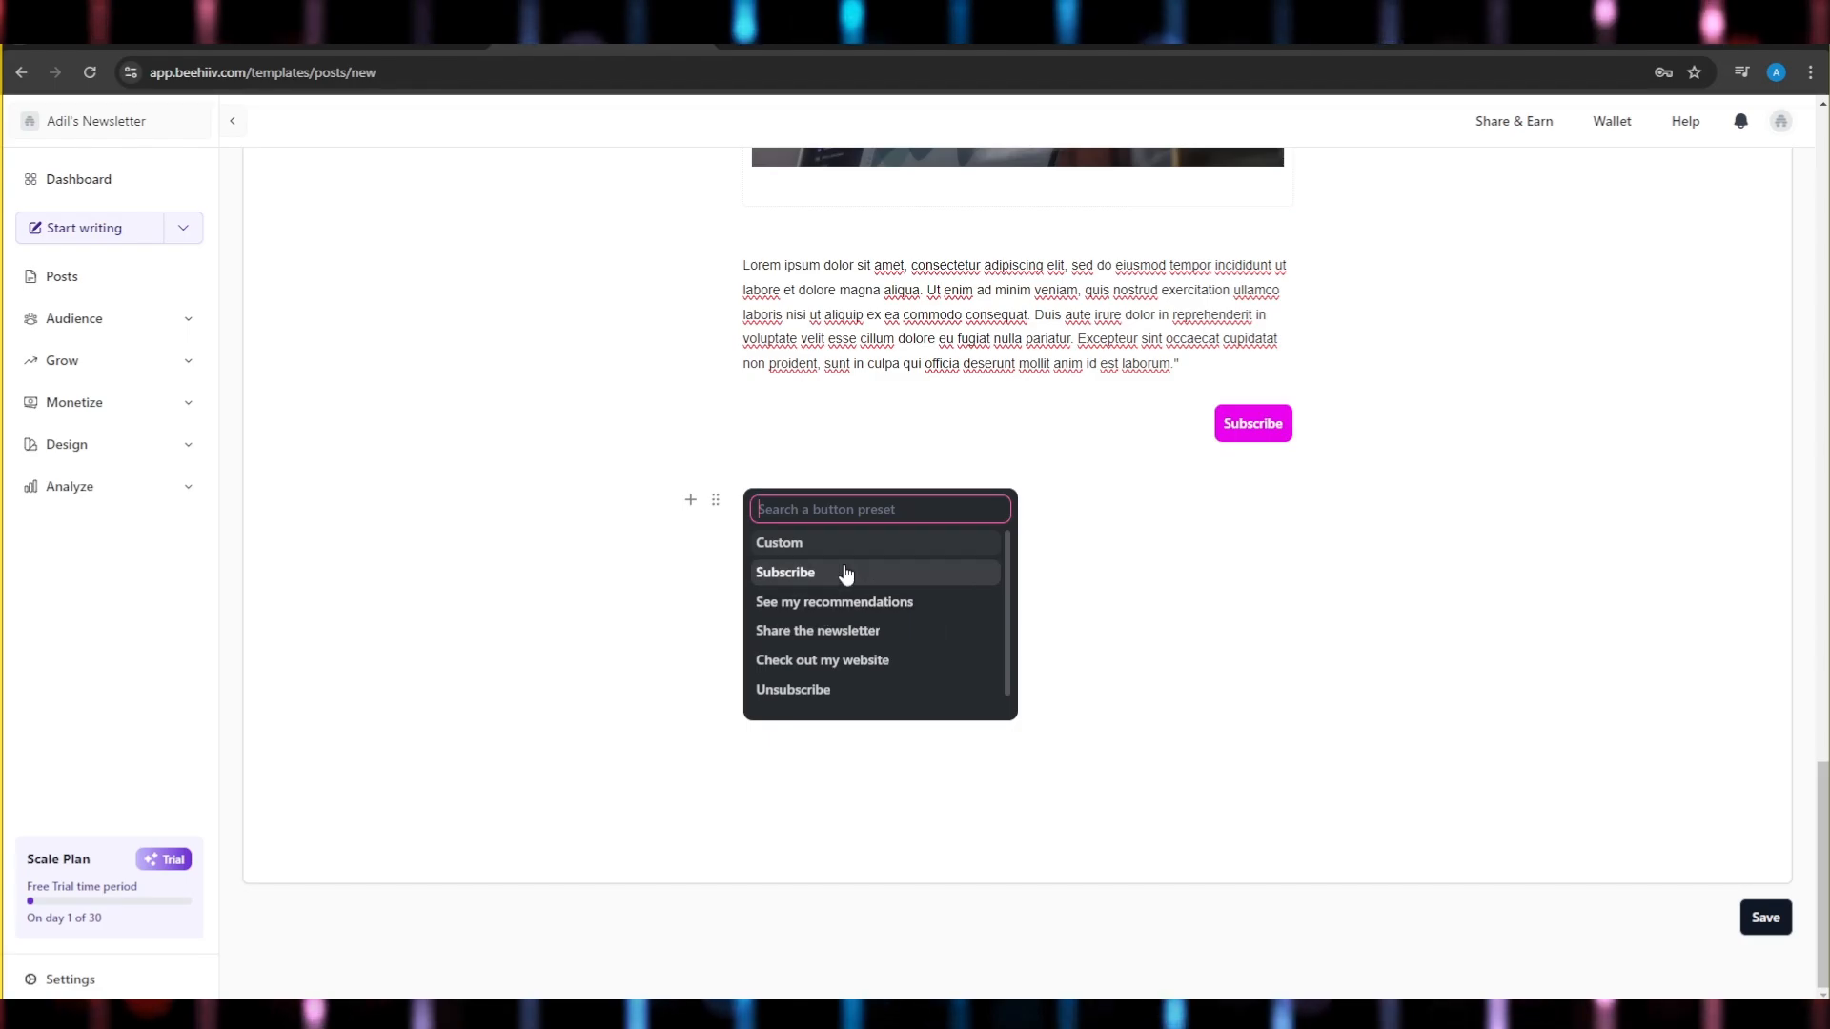
{"action": "key", "text": "Return"}
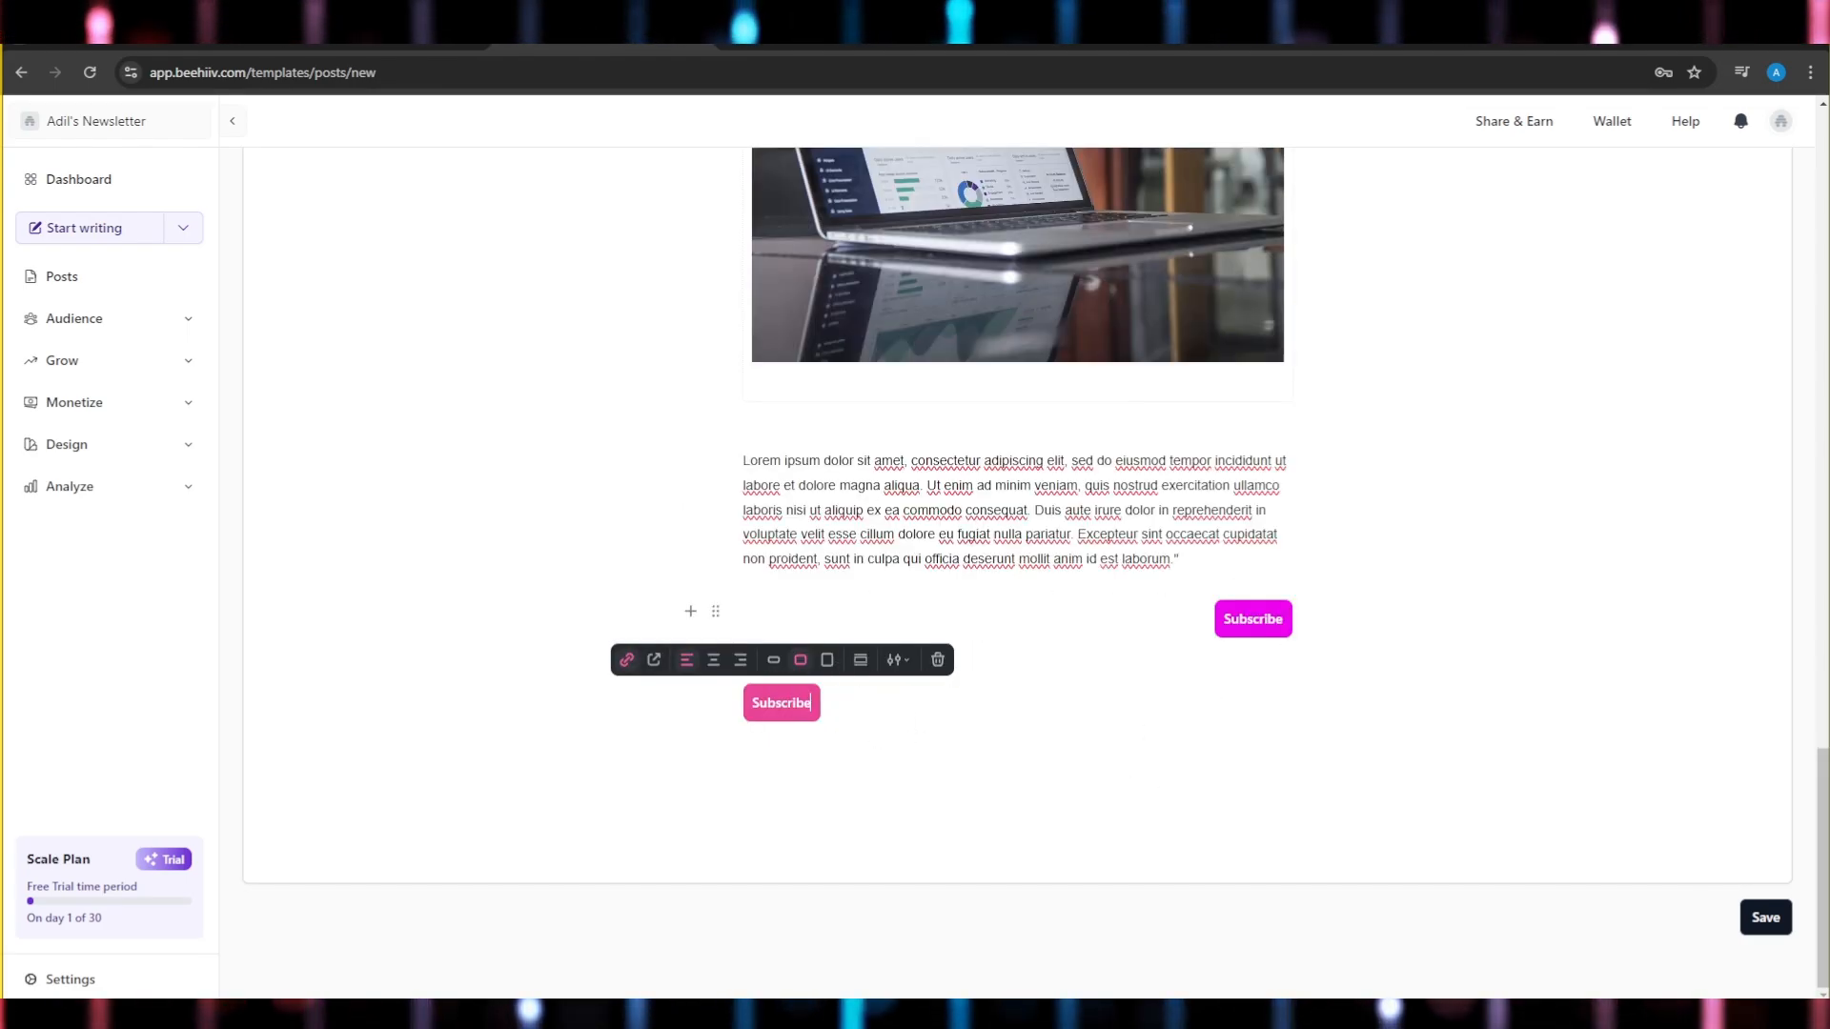
{"action": "left_click", "coordinate": [741, 661]}
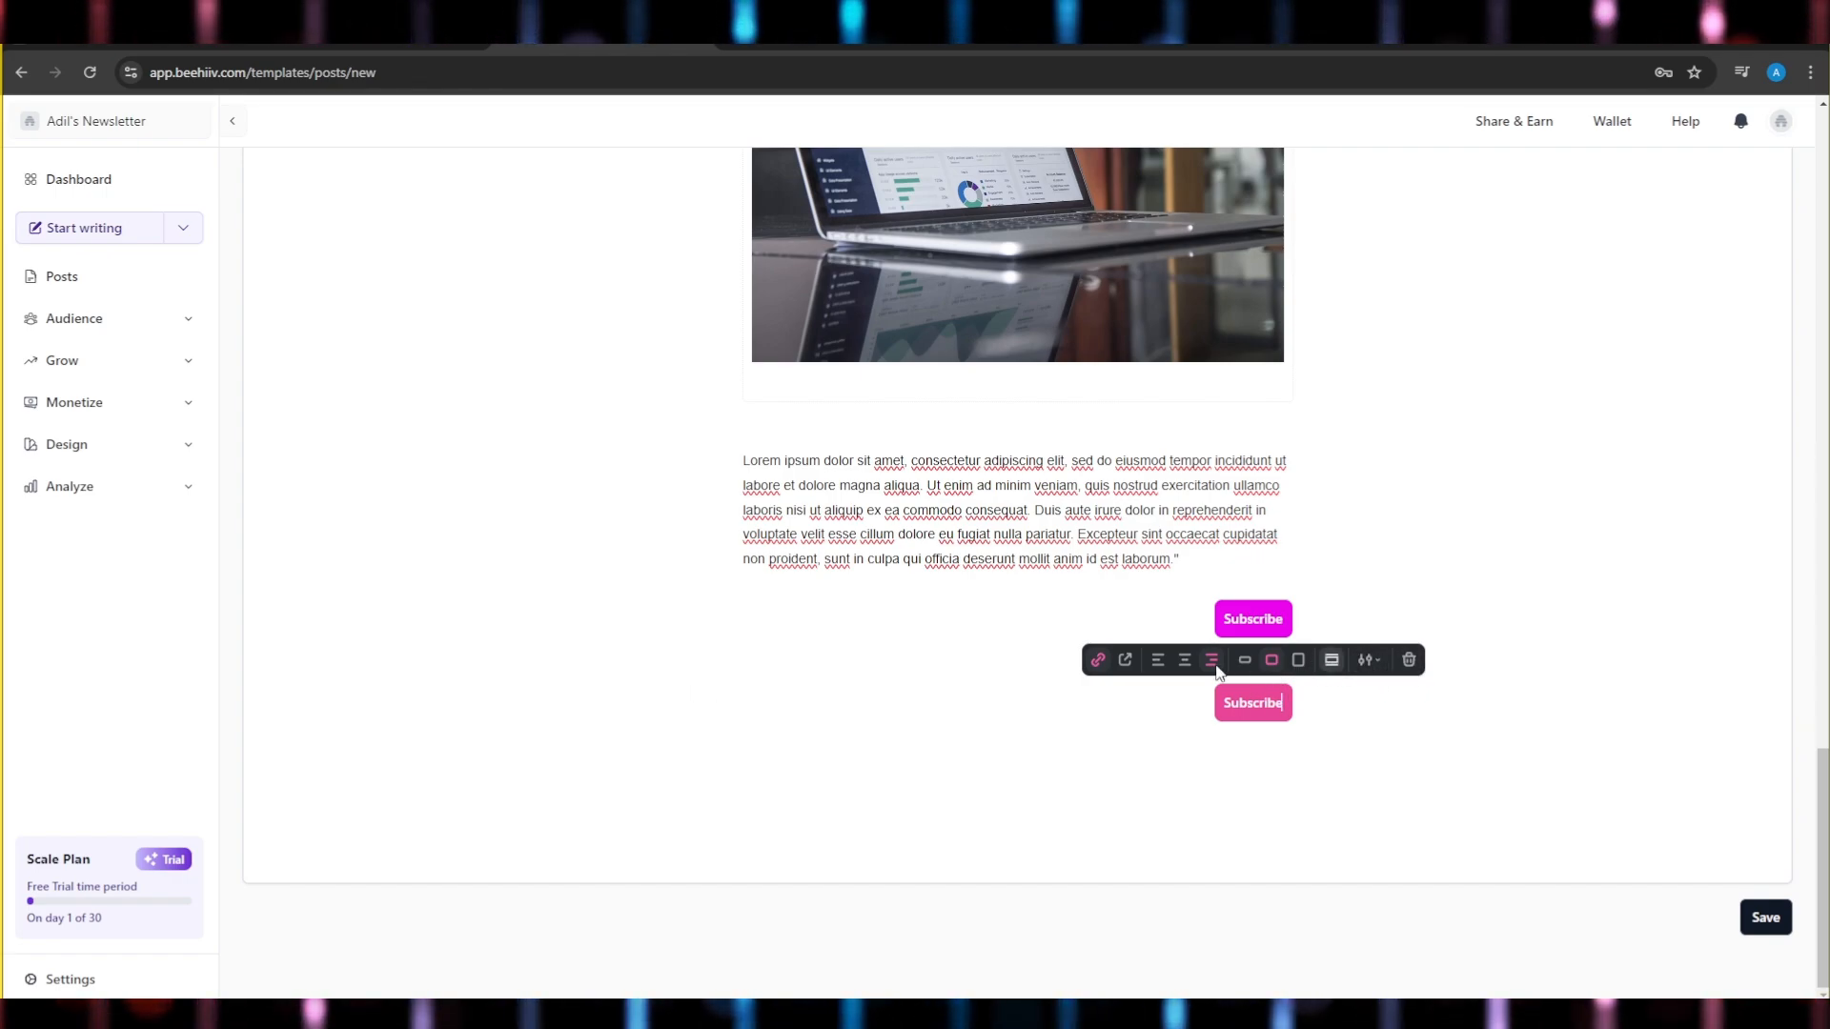
- Open the content block options on a new line below the second Subscribe button and look through the embeds
{"action": "key", "text": "Return"}
{"action": "type", "text": "/"}
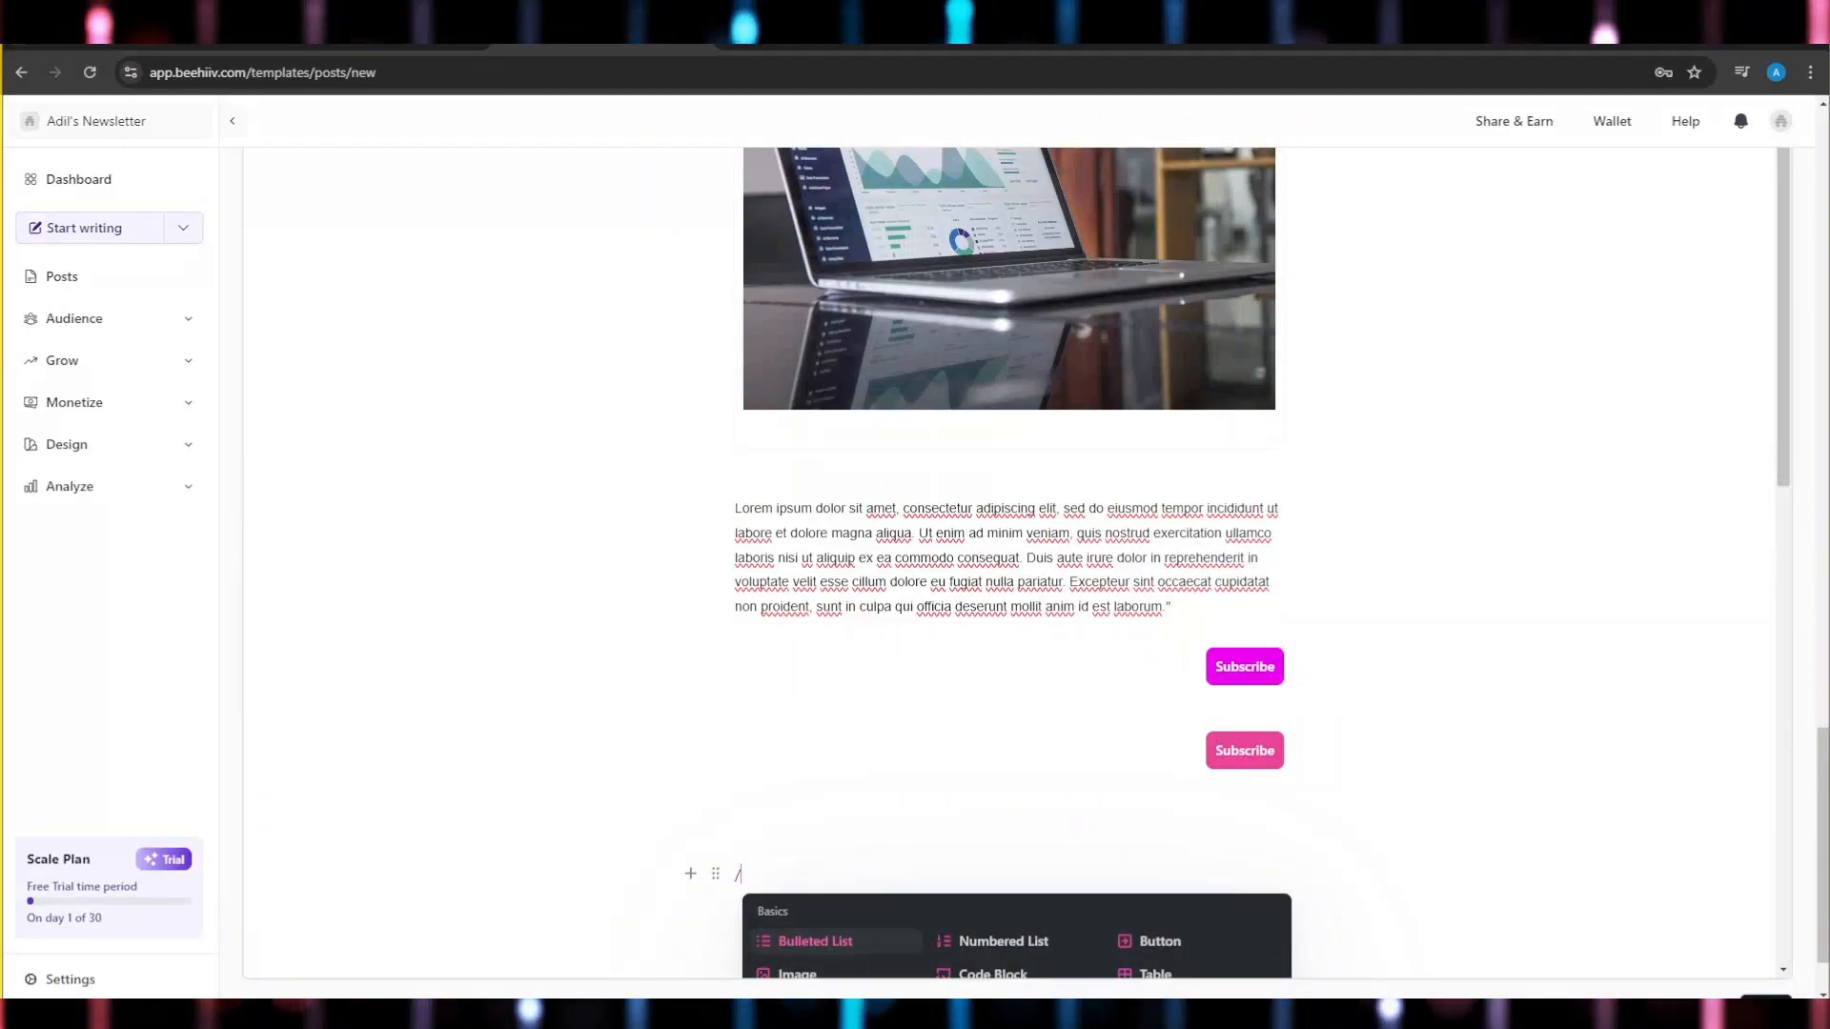
{"action": "scroll", "coordinate": [876, 834], "scroll_direction": "down", "scroll_amount": 4}
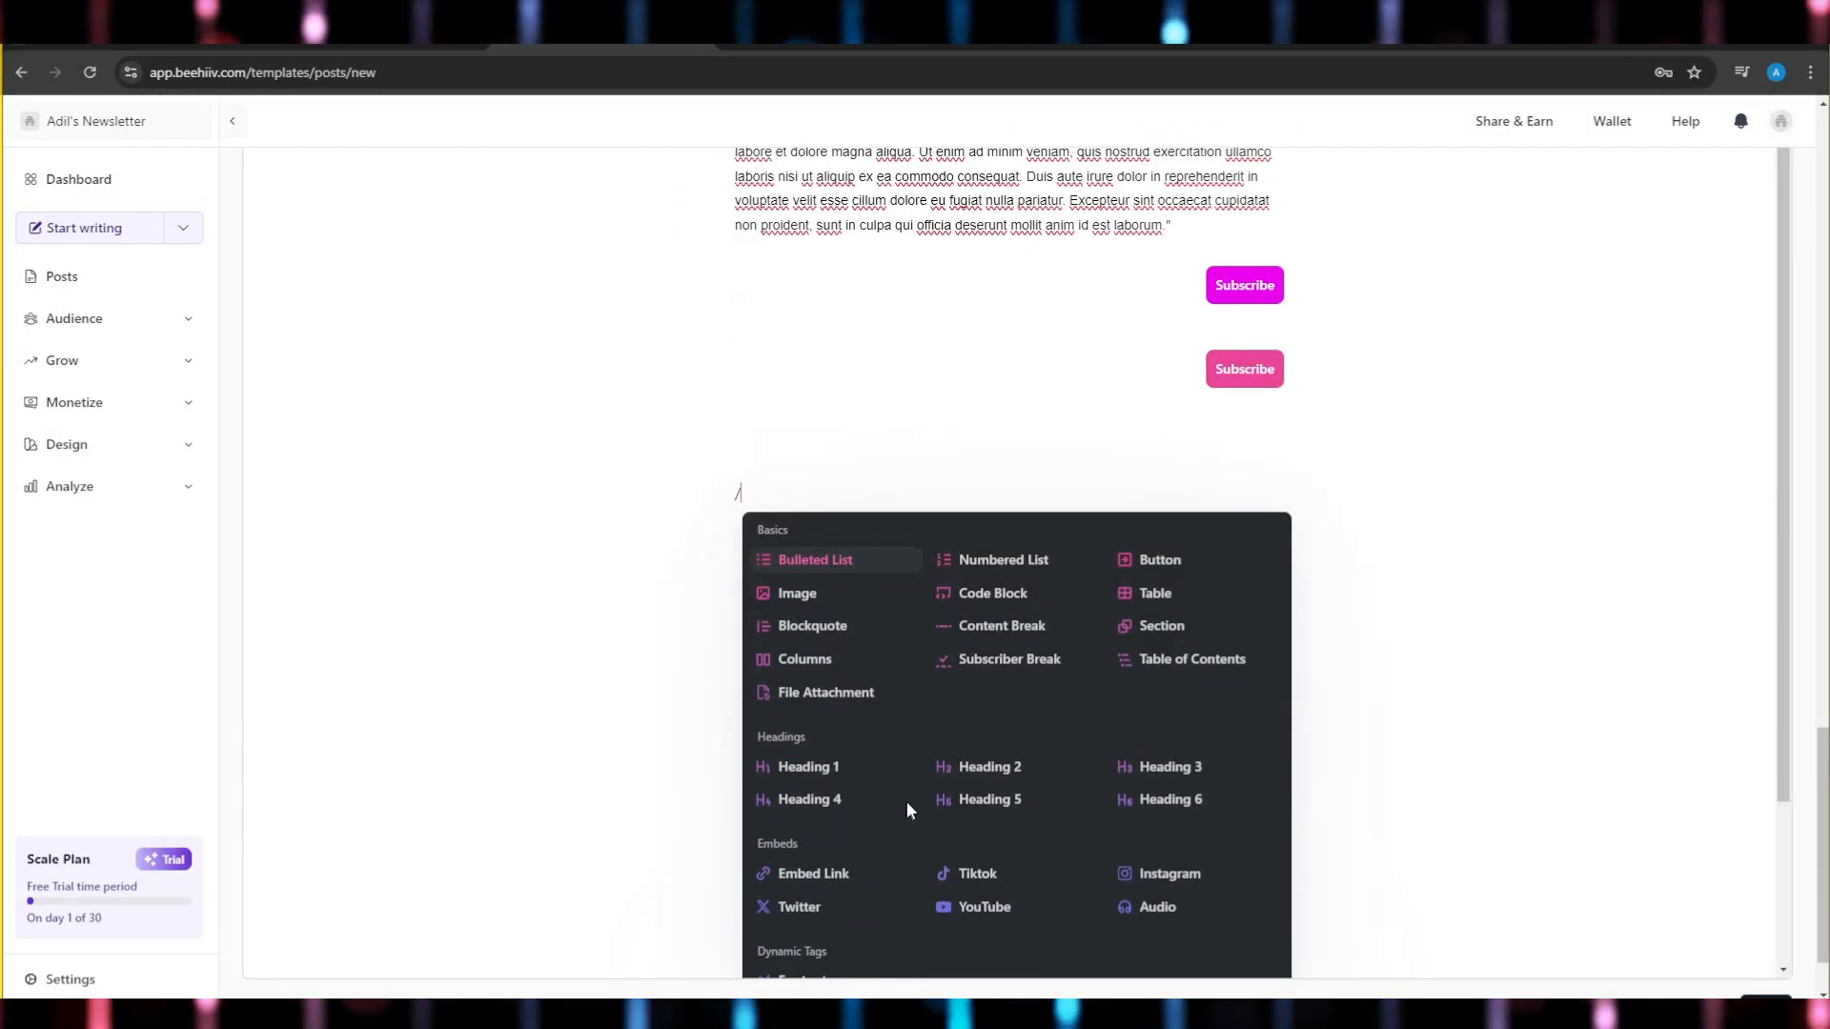
{"action": "scroll", "coordinate": [1012, 798], "scroll_direction": "down", "scroll_amount": 2}
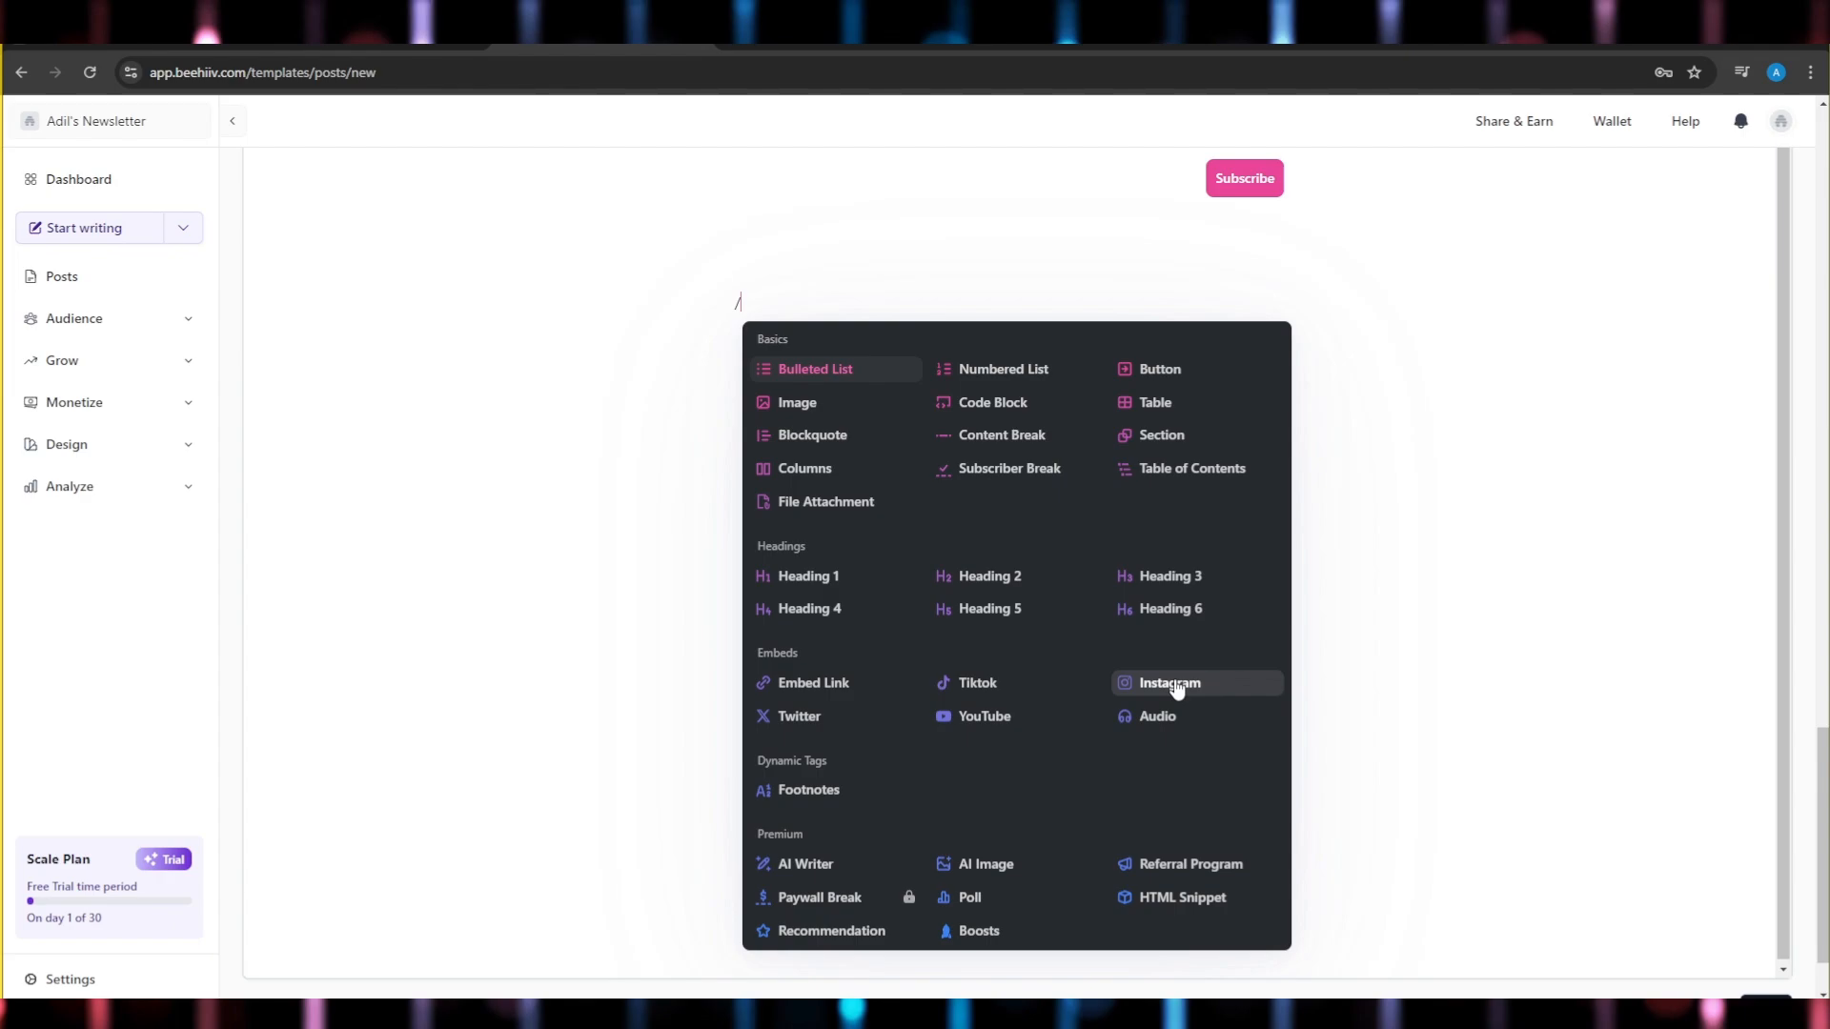